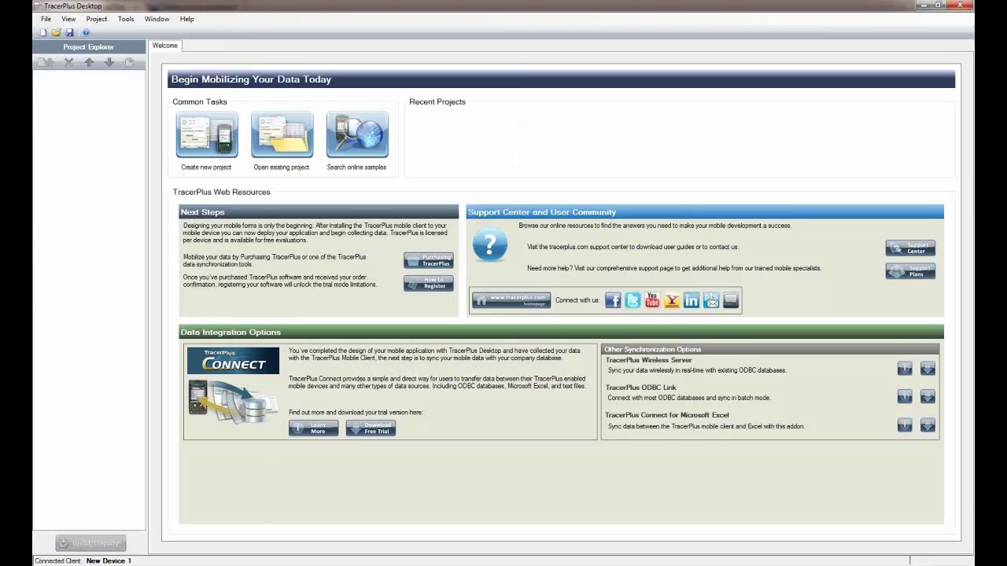
Switch to the browser to review the TracerPlus 8 Android install steps and download form, and open the Android emulator's Applications settings.
{"action": "mouse_move", "coordinate": [235, 564]}
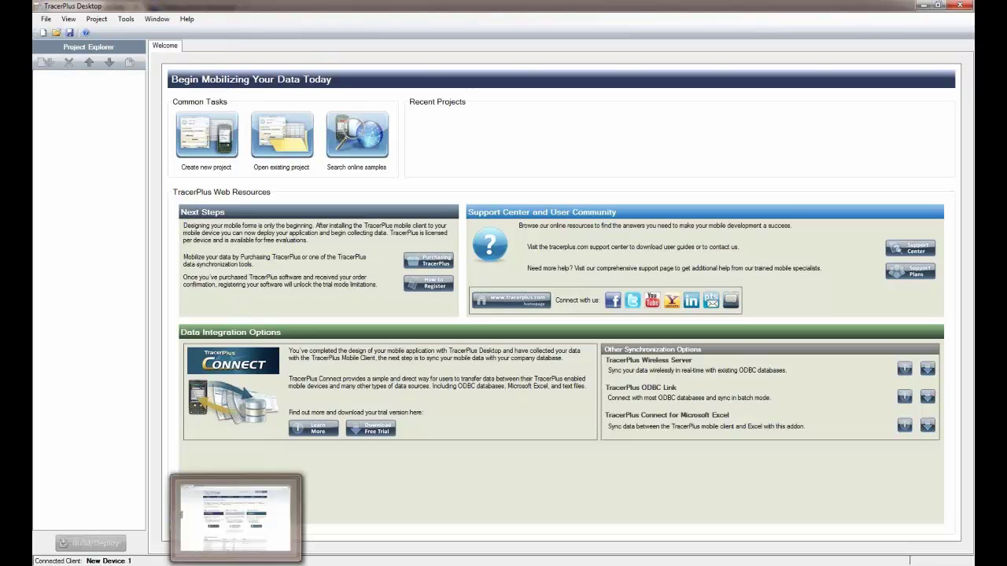
{"action": "left_click", "coordinate": [234, 519]}
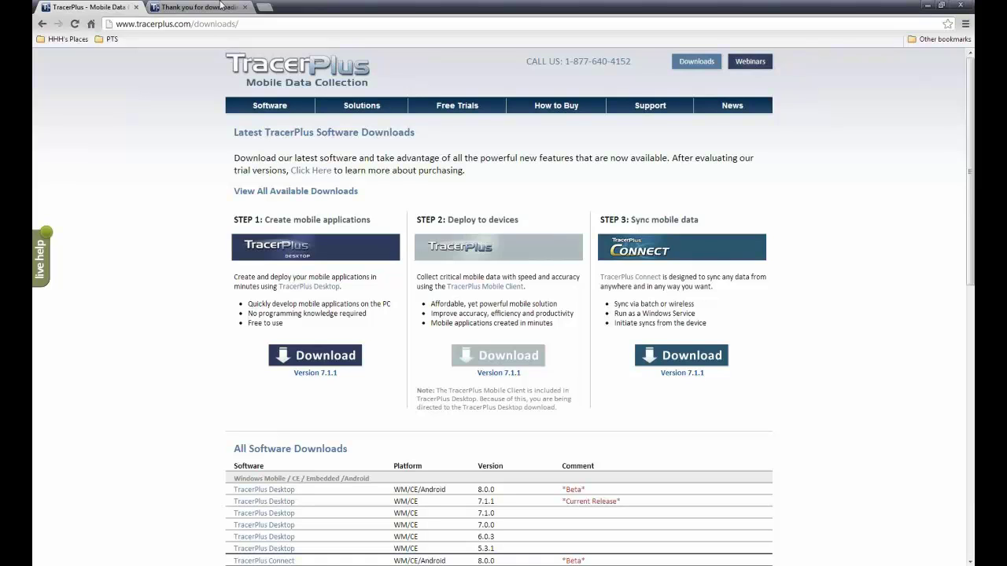
{"action": "left_click", "coordinate": [221, 7]}
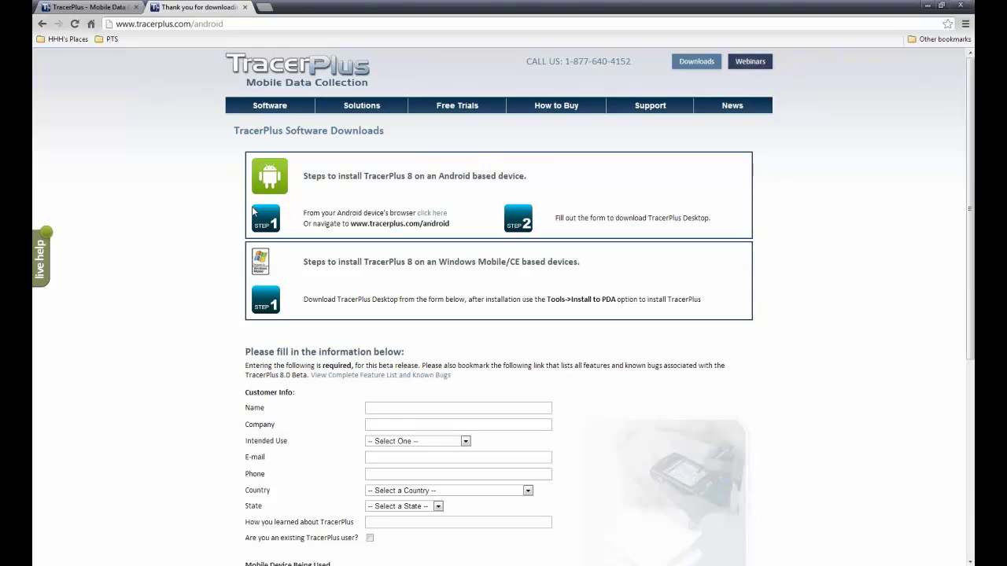
{"action": "scroll", "coordinate": [240, 259], "scroll_direction": "down", "scroll_amount": 2}
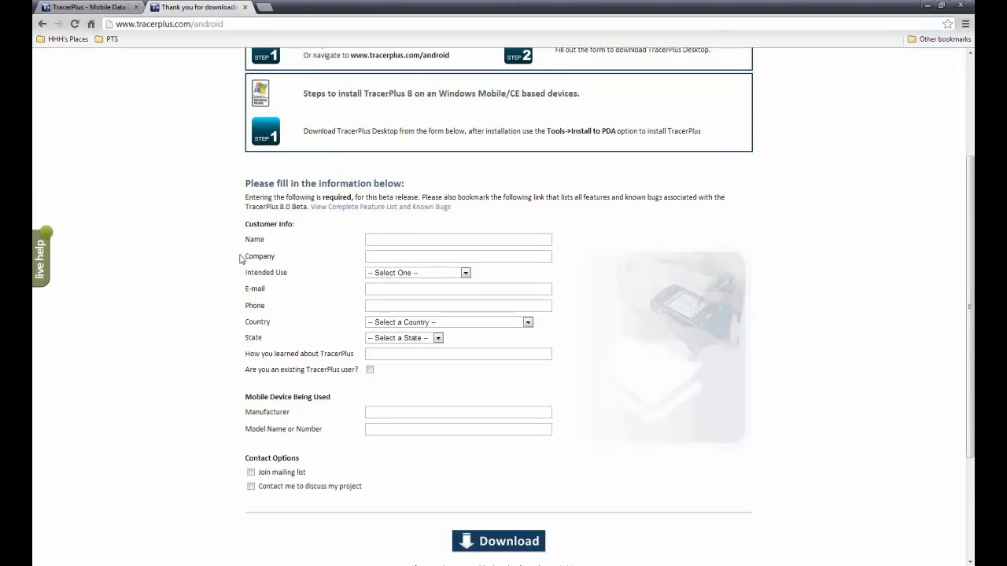
{"action": "scroll", "coordinate": [240, 259], "scroll_direction": "down", "scroll_amount": 1}
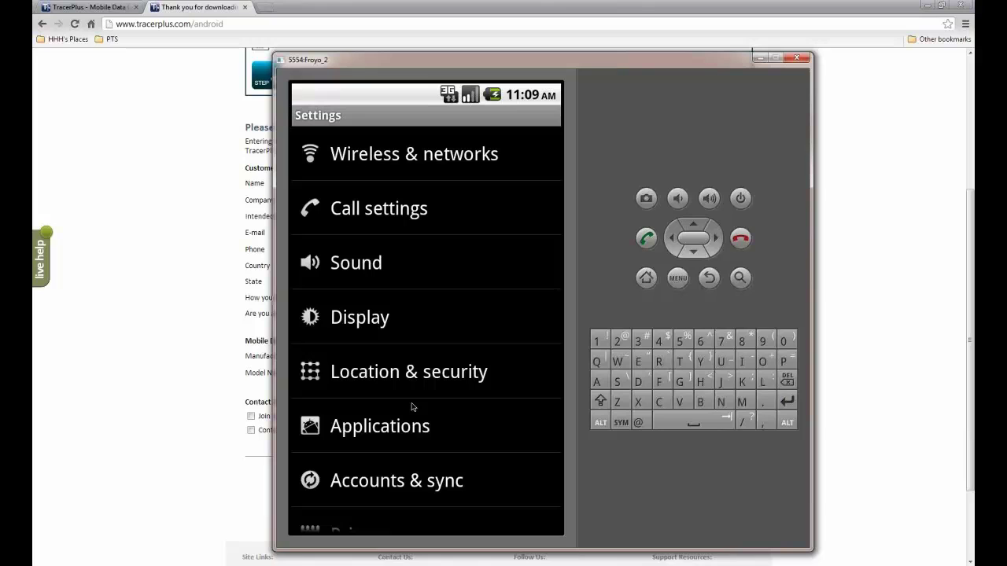
{"action": "left_click", "coordinate": [413, 406]}
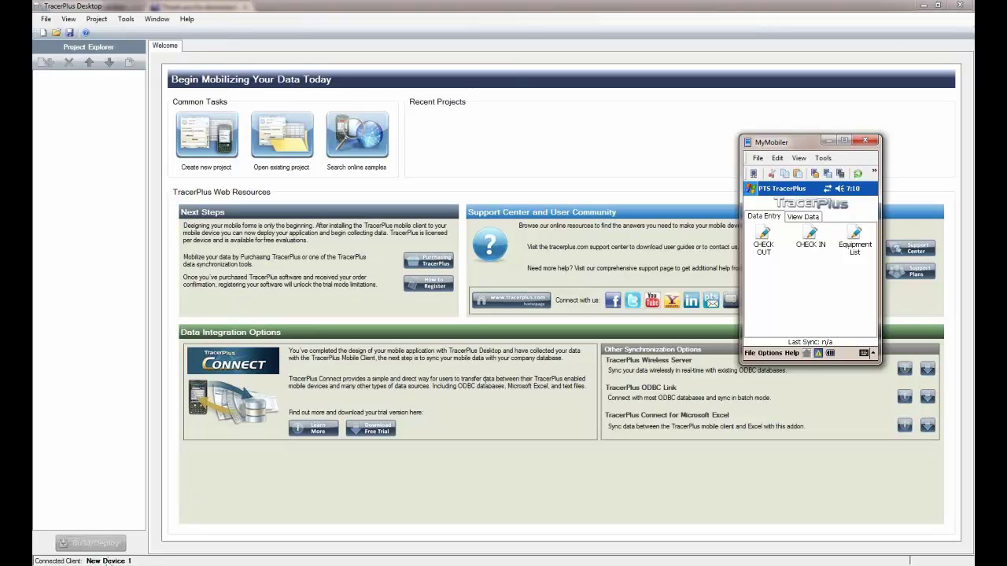
Minimize the mobile device viewer, browse the online sample projects in TracerPlus Desktop, and preview the RFID Asset Quick Scan sample.
{"action": "left_click", "coordinate": [830, 140]}
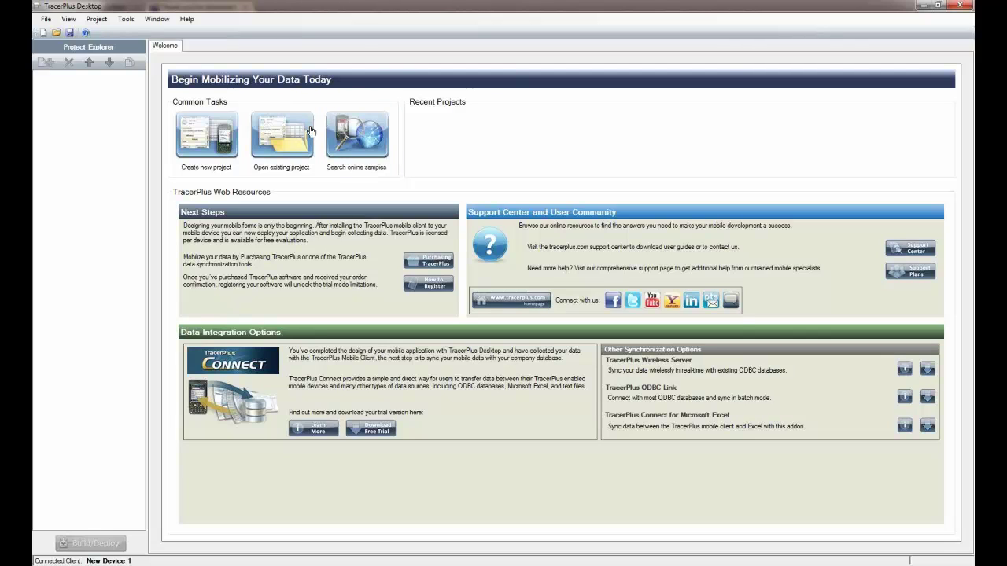
{"action": "left_click", "coordinate": [361, 139]}
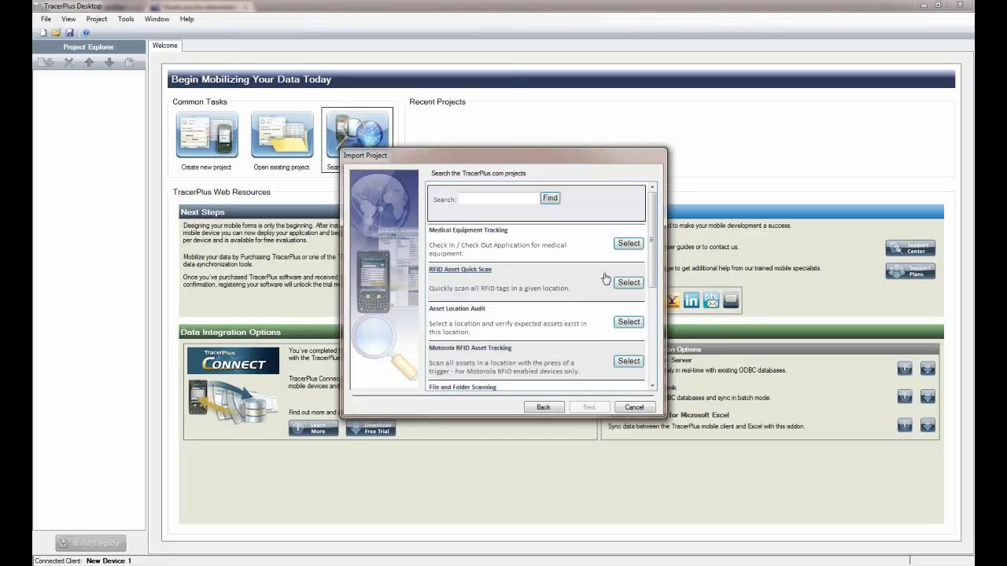
{"action": "left_click", "coordinate": [628, 283]}
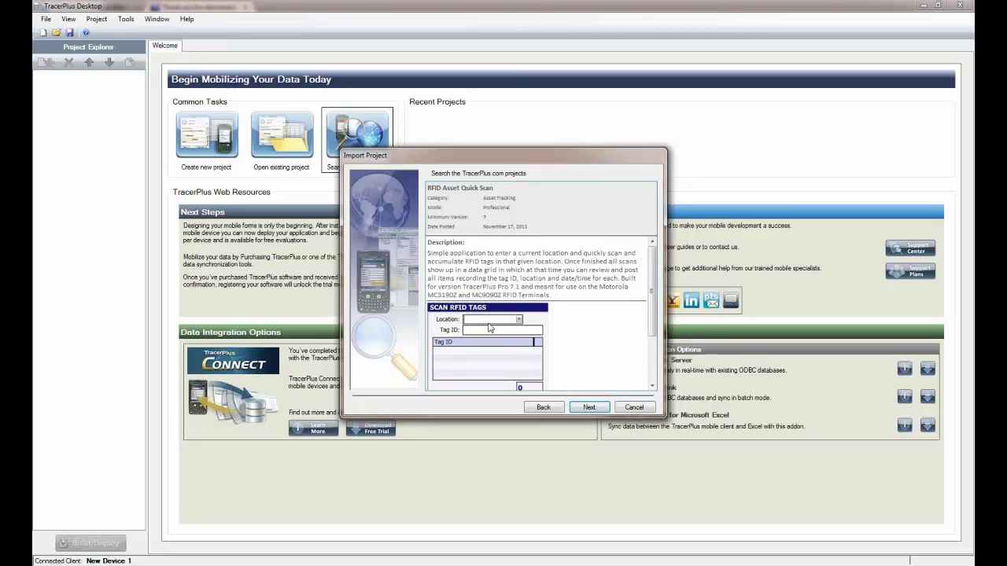
{"action": "left_click", "coordinate": [553, 409]}
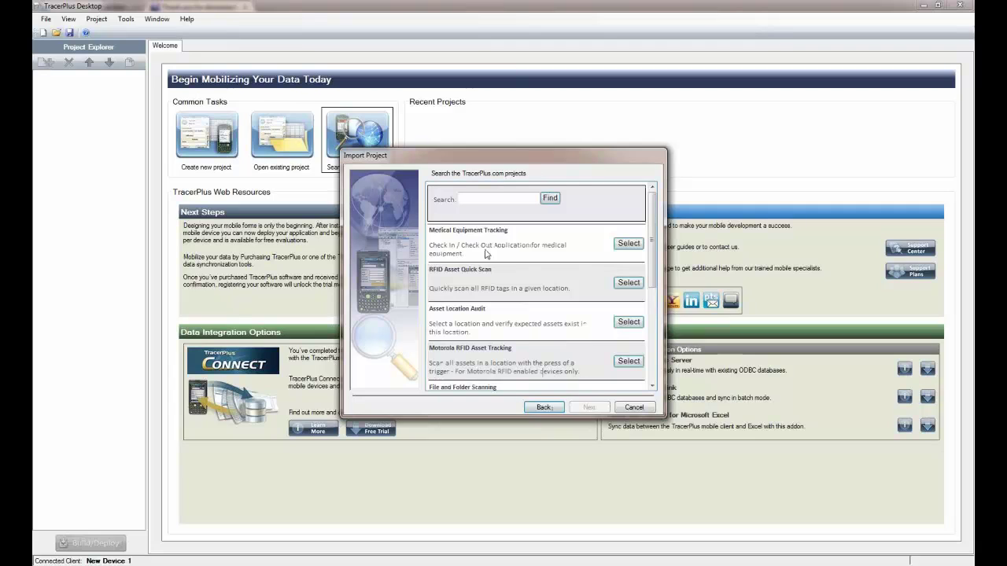
{"action": "scroll", "coordinate": [485, 253], "scroll_direction": "down", "scroll_amount": 3}
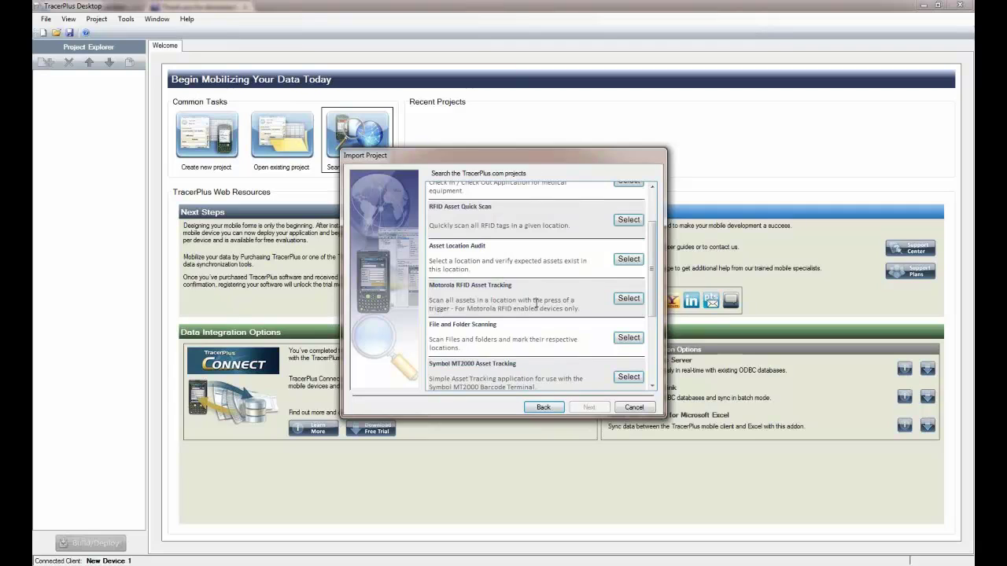
{"action": "scroll", "coordinate": [485, 253], "scroll_direction": "up", "scroll_amount": 3}
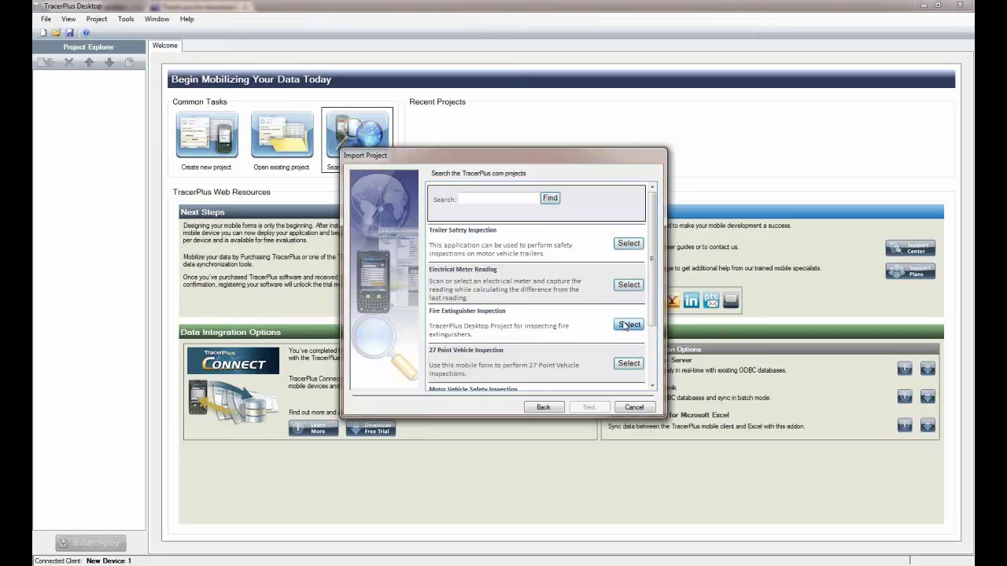
Import the Fire Extinguisher Inspection online sample as project Fire Extinguisher Mngnt- V6, opening it when finished.
{"action": "left_click", "coordinate": [629, 364]}
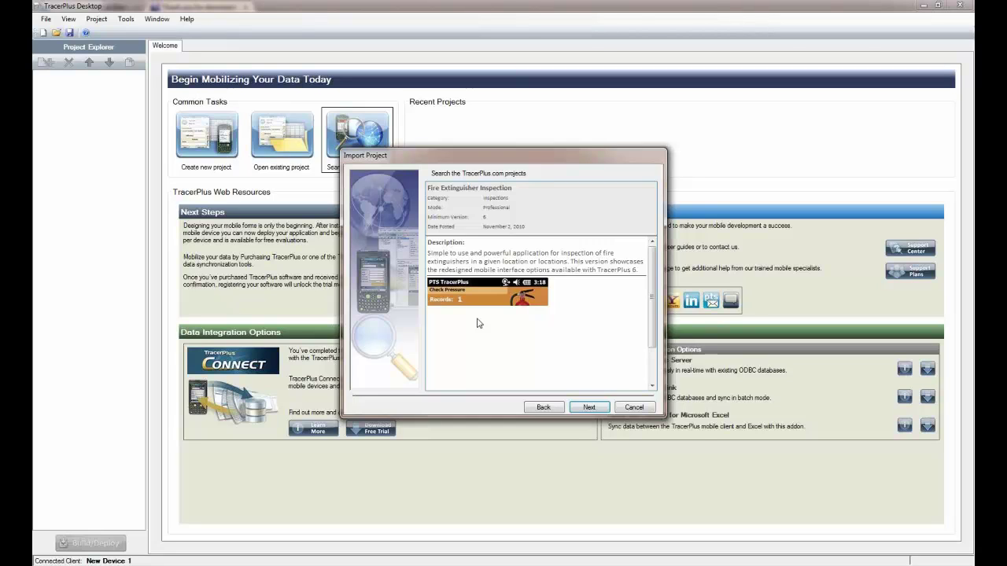
{"action": "scroll", "coordinate": [499, 281], "scroll_direction": "down", "scroll_amount": 2}
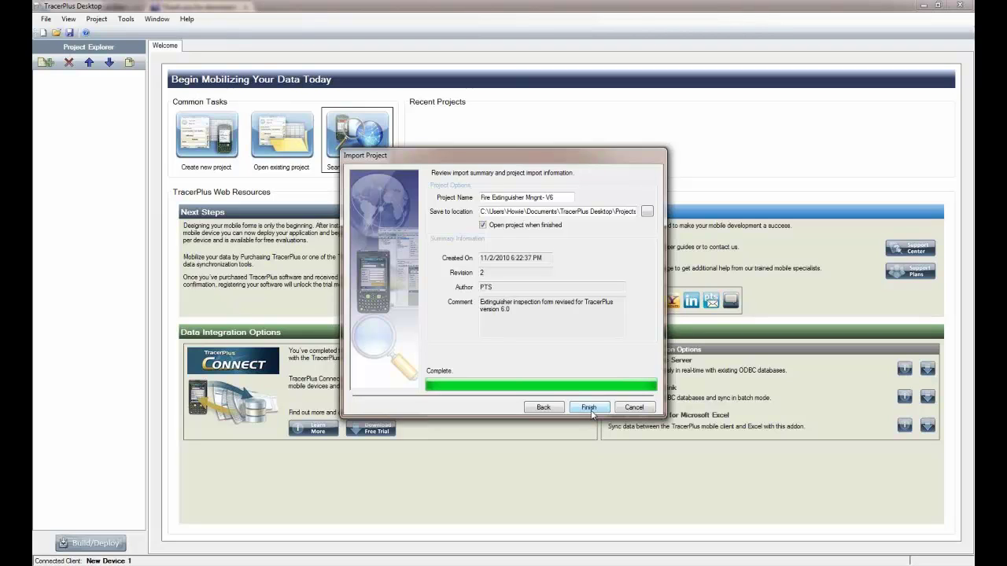
{"action": "left_click", "coordinate": [591, 410]}
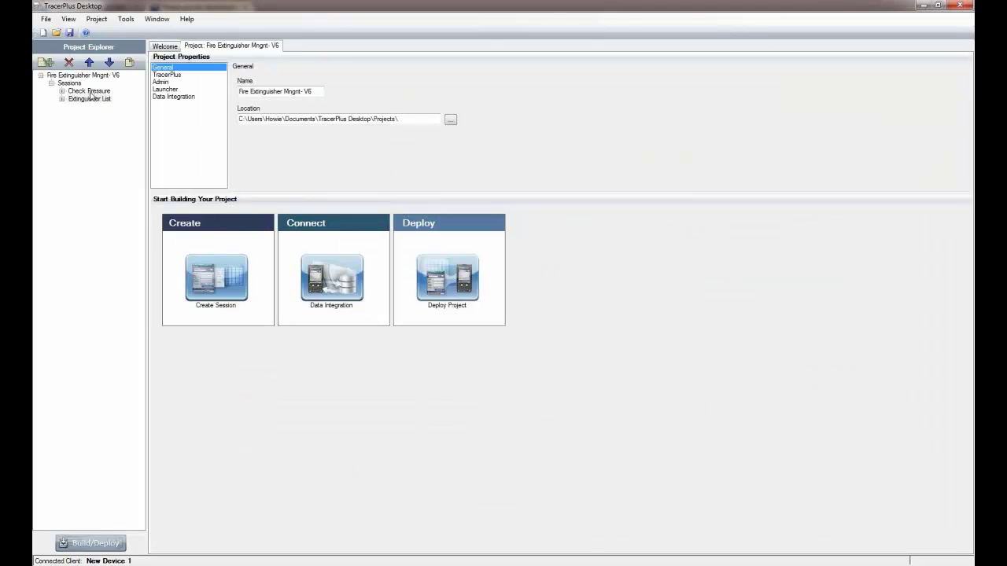
Open the Check Pressure session and examine its field settings and form design.
{"action": "left_click", "coordinate": [90, 92]}
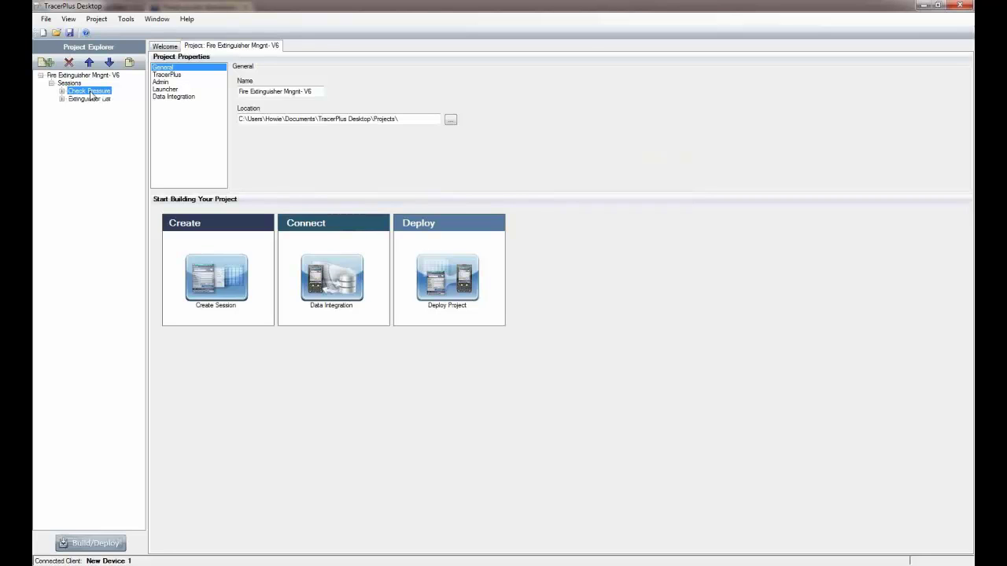
{"action": "double_click", "coordinate": [91, 91]}
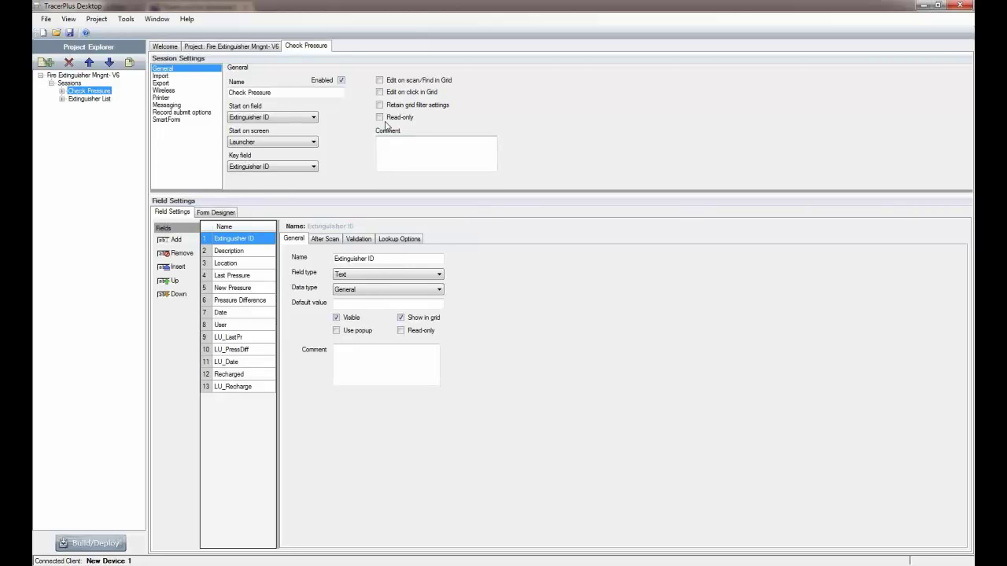
{"action": "left_click", "coordinate": [215, 212]}
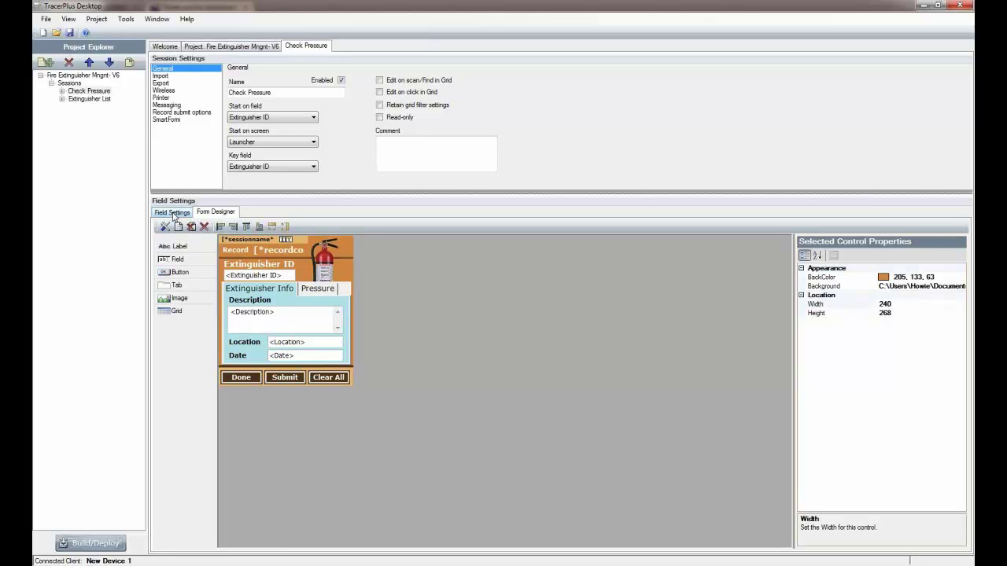
{"action": "left_click", "coordinate": [173, 212]}
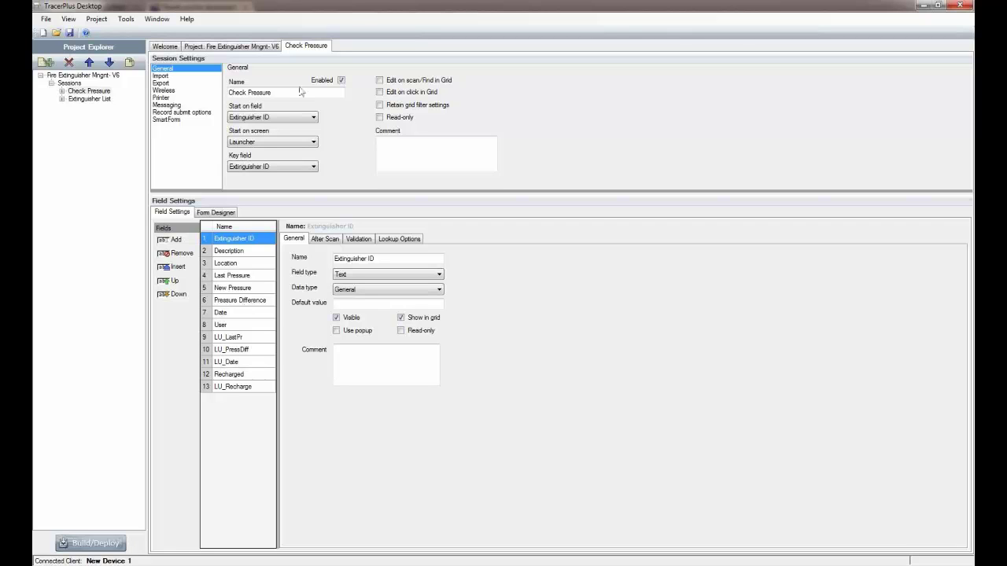
{"action": "key", "text": "ctrl+Tab"}
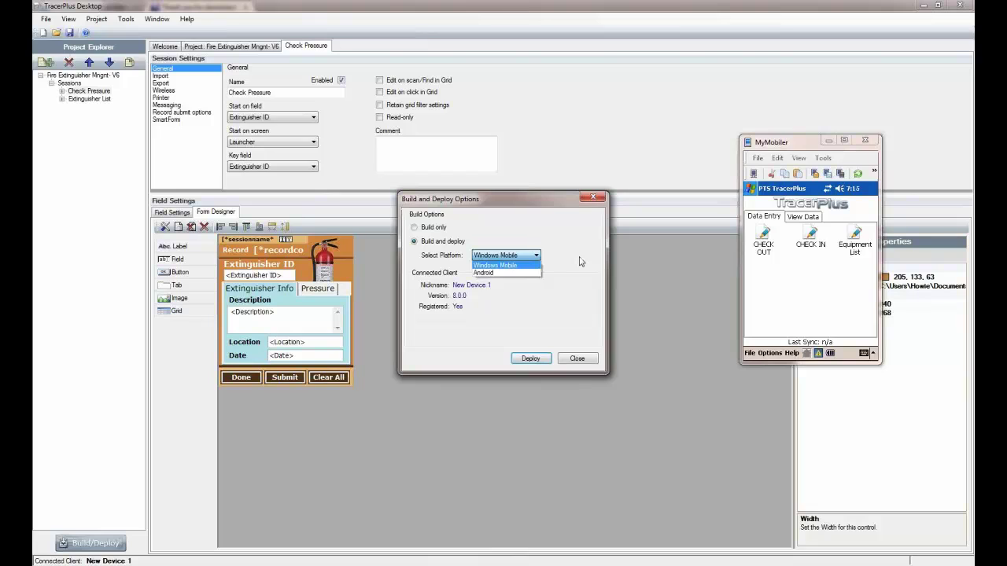
Build and deploy the fire extinguisher project to the connected Windows Mobile device.
{"action": "left_click", "coordinate": [580, 261]}
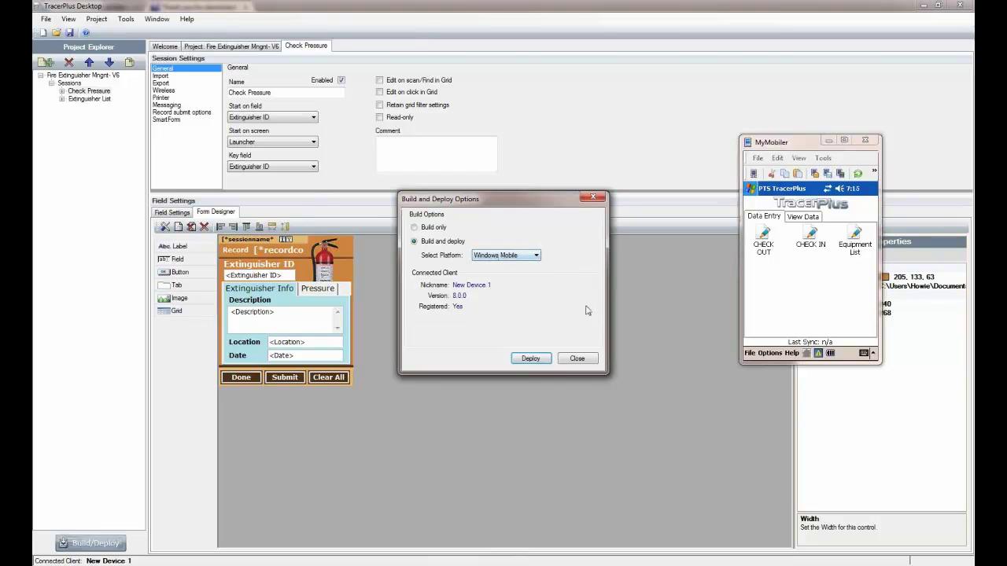
{"action": "left_click", "coordinate": [530, 359]}
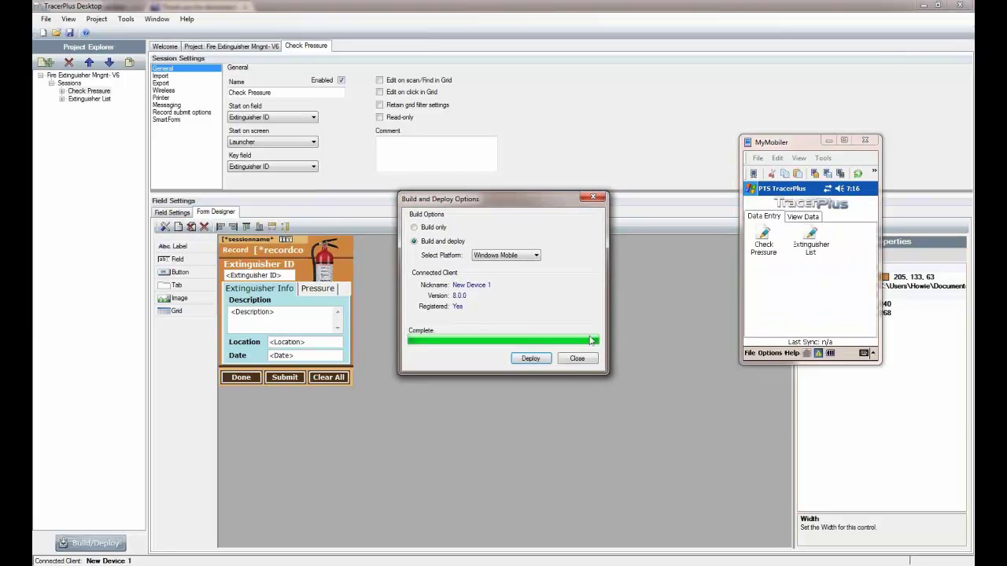
{"action": "left_click", "coordinate": [577, 358]}
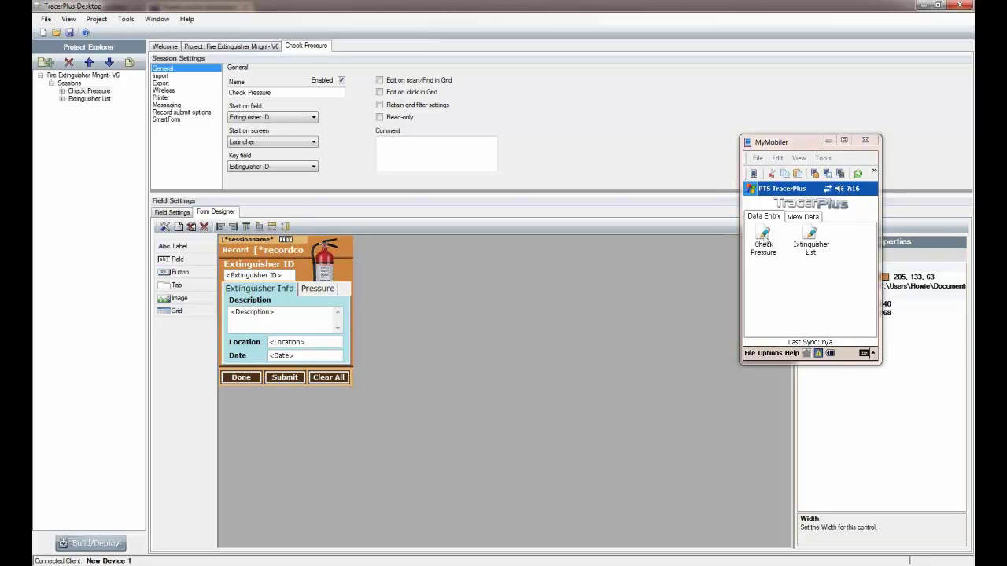
Open the Check Pressure form on the mobile device, compare it beside the form design, and minimize the device viewer.
{"action": "left_click", "coordinate": [763, 236]}
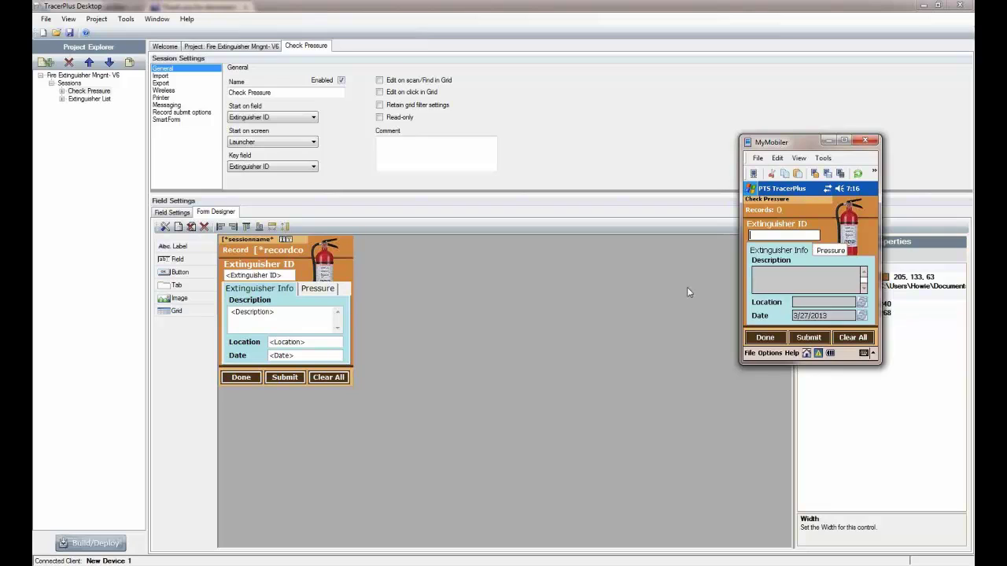
{"action": "left_click_drag", "start_coordinate": [801, 234], "coordinate": [426, 276]}
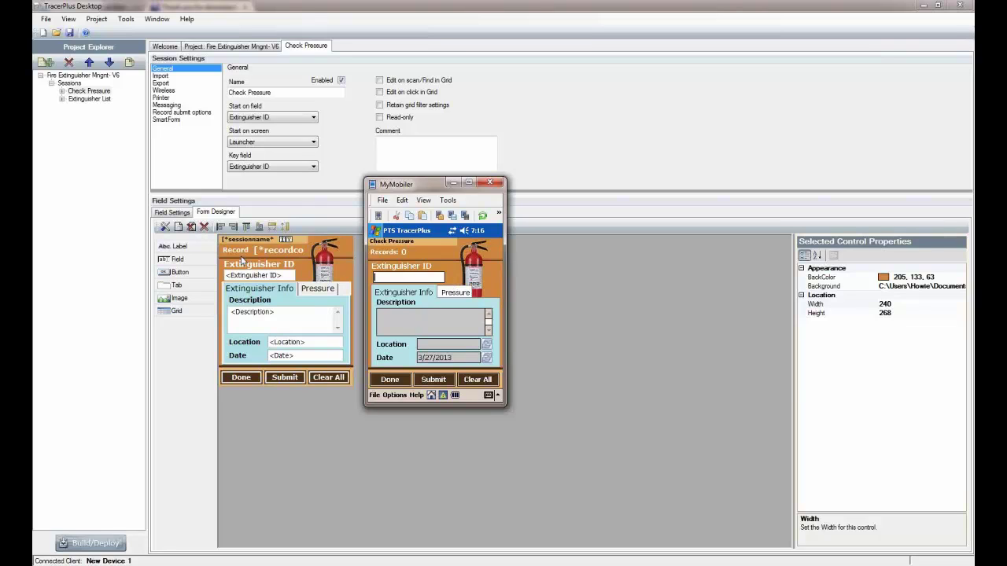
{"action": "left_click", "coordinate": [191, 212]}
{"action": "left_click_drag", "start_coordinate": [454, 185], "coordinate": [488, 190]}
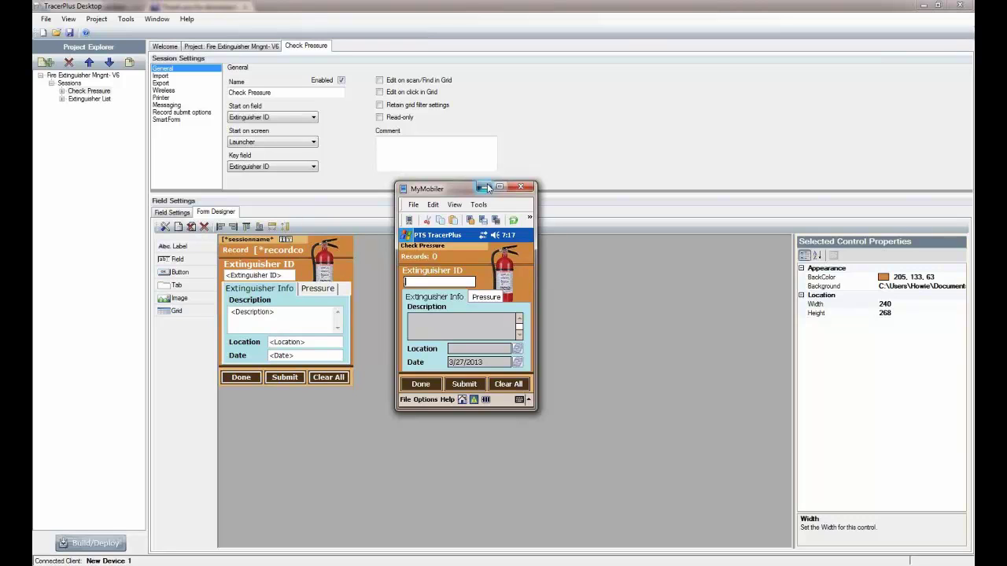
{"action": "left_click", "coordinate": [481, 187]}
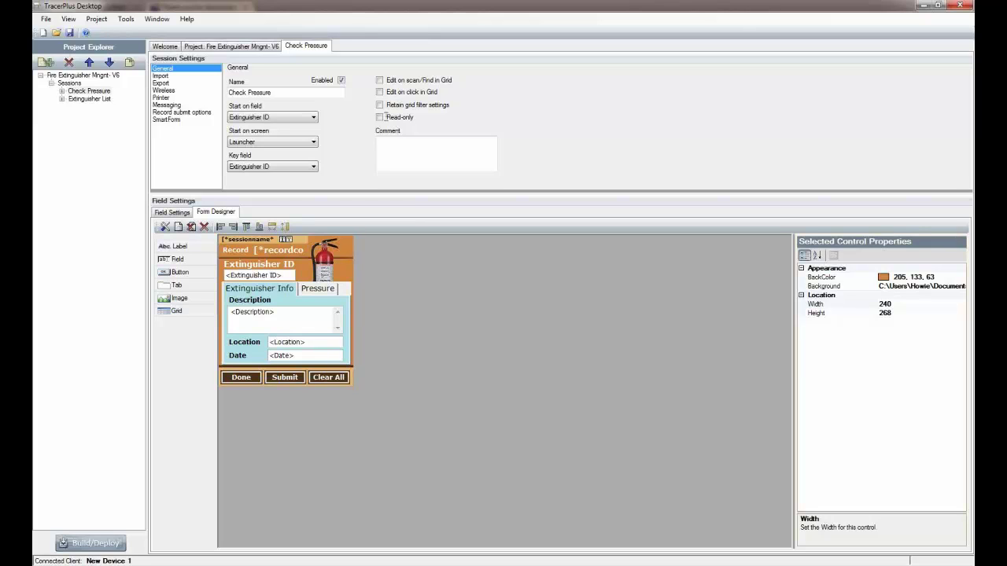
Create a new project and name it Inventory.
{"action": "left_click", "coordinate": [174, 51]}
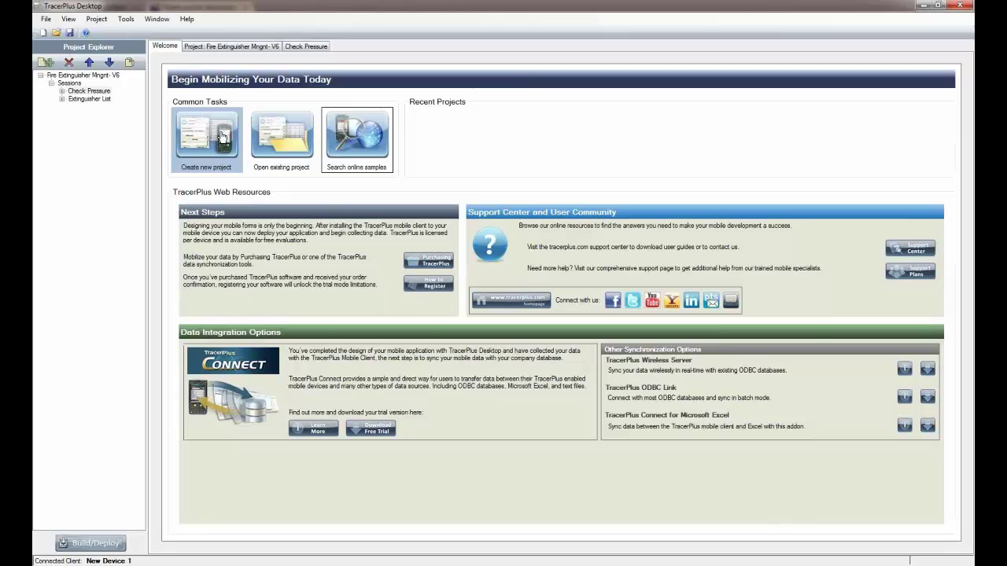
{"action": "left_click", "coordinate": [223, 137]}
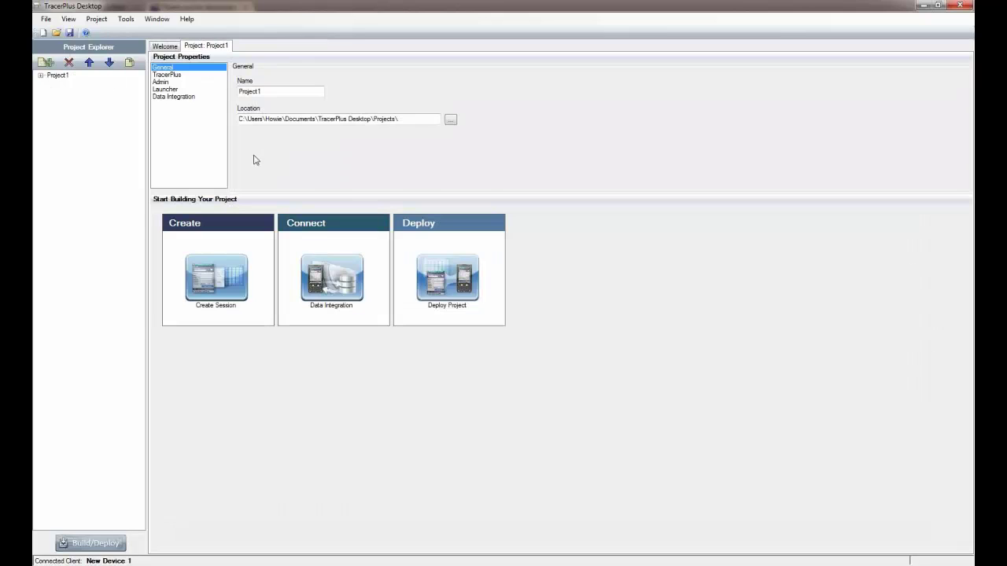
{"action": "left_click", "coordinate": [40, 77]}
{"action": "double_click", "coordinate": [240, 91]}
{"action": "type", "text": "Inve"}
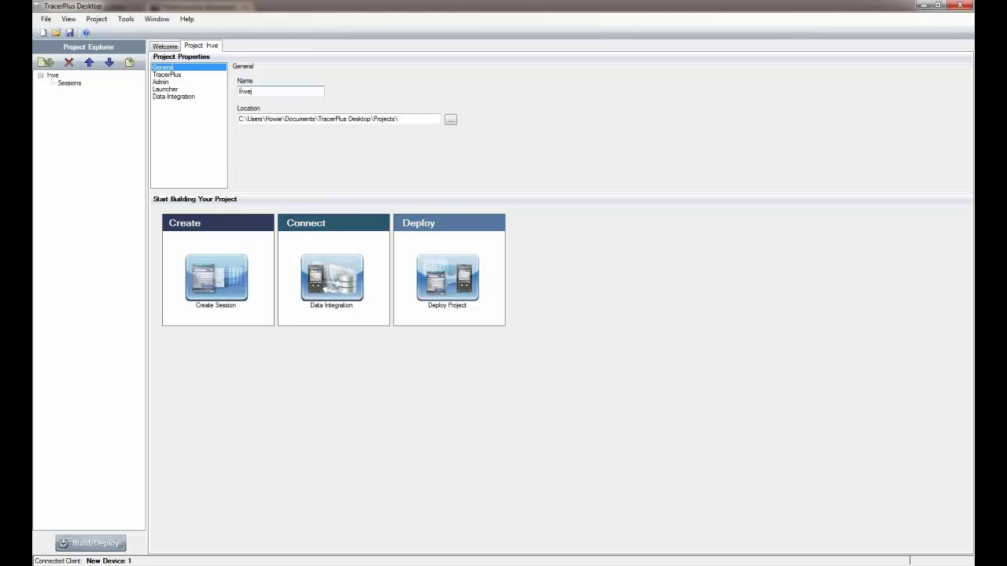
{"action": "type", "text": "nt"}
{"action": "type", "text": "ory"}
Add two sessions to the Inventory project and name the first one Physical Inventory.
{"action": "left_click", "coordinate": [216, 277]}
{"action": "left_click", "coordinate": [217, 277]}
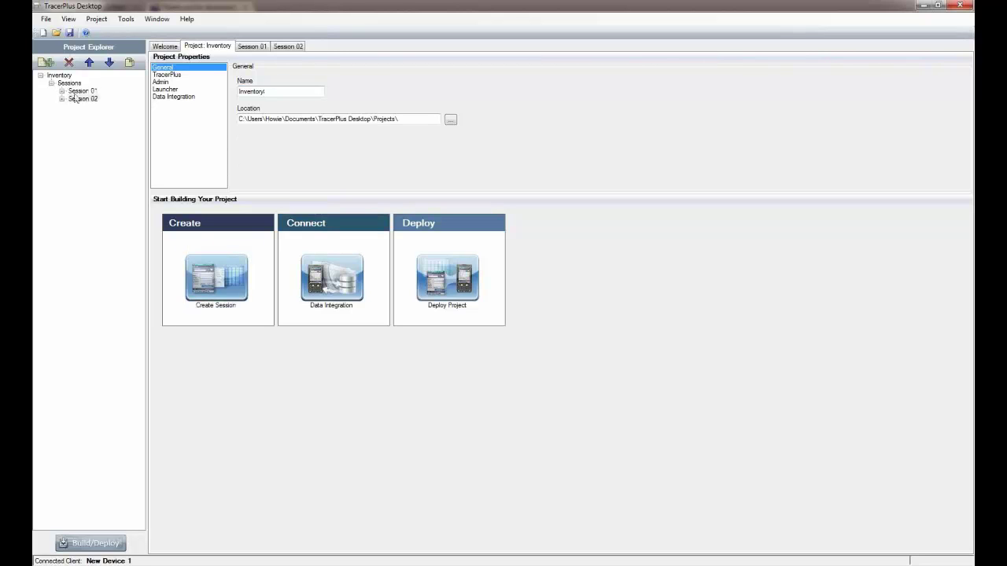
{"action": "left_click", "coordinate": [253, 47]}
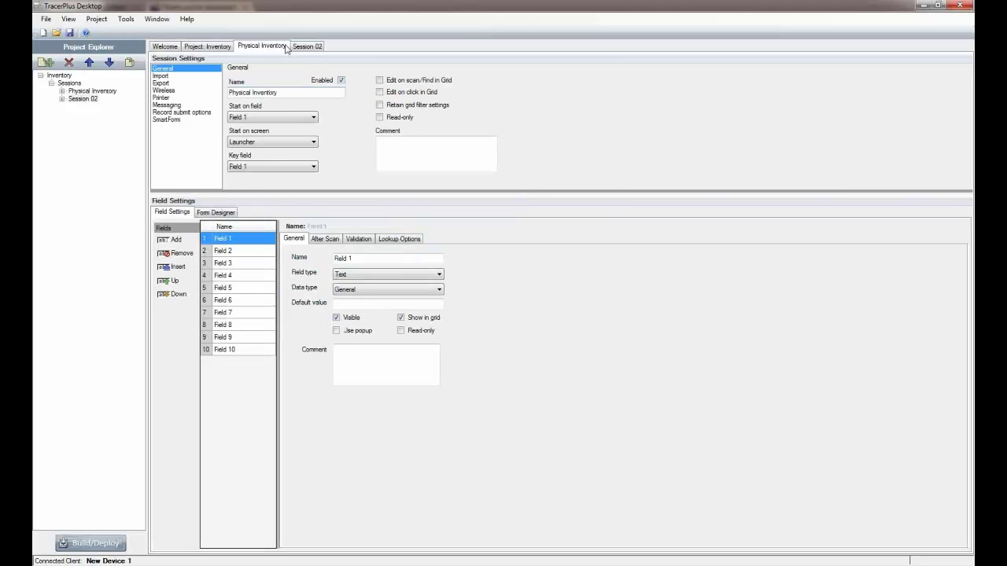
Name the second session Current Inventory and go back to the Inventory project's properties.
{"action": "left_click", "coordinate": [286, 46]}
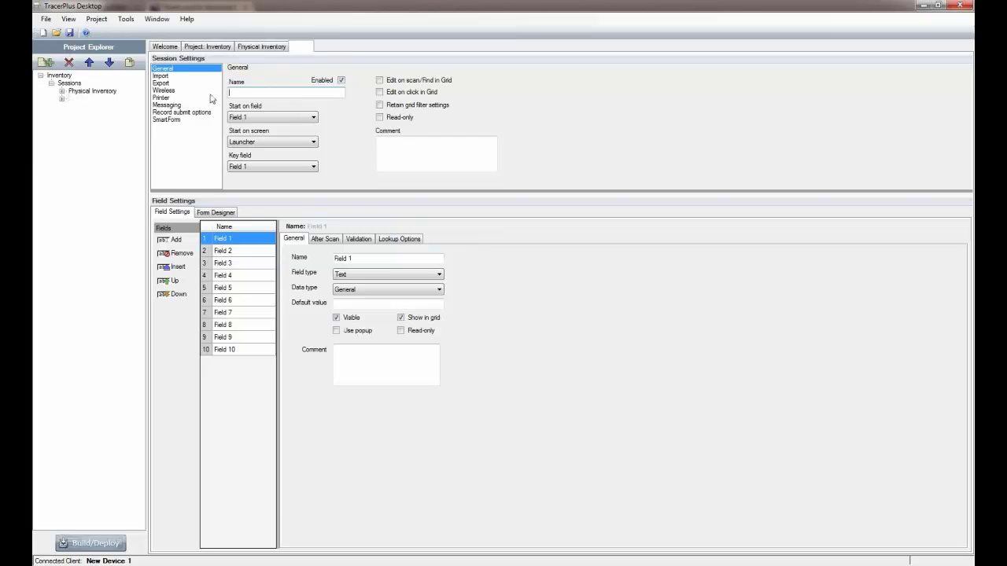
{"action": "type", "text": "Current In"}
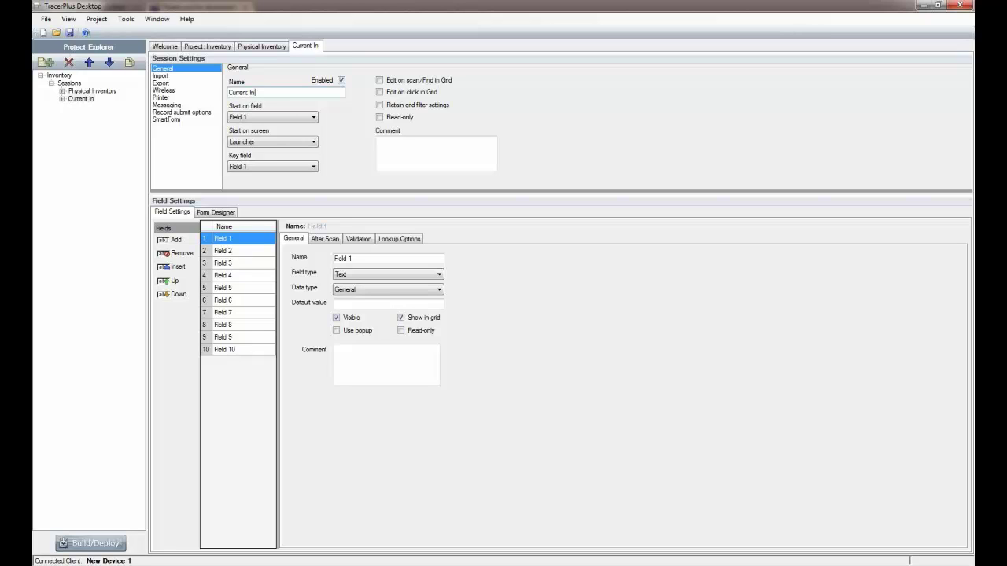
{"action": "type", "text": "ventory"}
{"action": "left_click", "coordinate": [214, 47]}
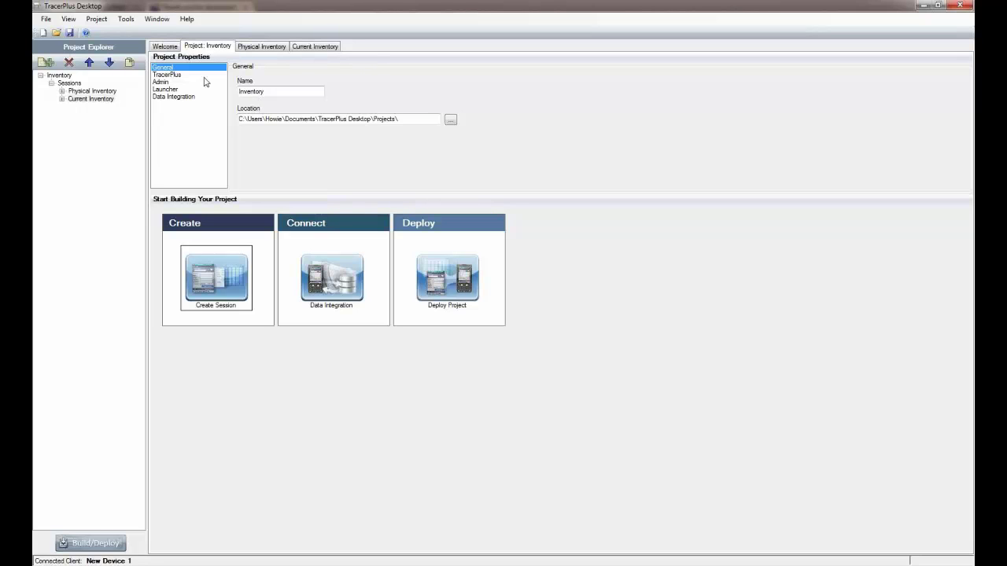
Review the project's TracerPlus settings, checking the OS platform choices and temporarily enabling the RFID scanner to view its options.
{"action": "left_click", "coordinate": [169, 75]}
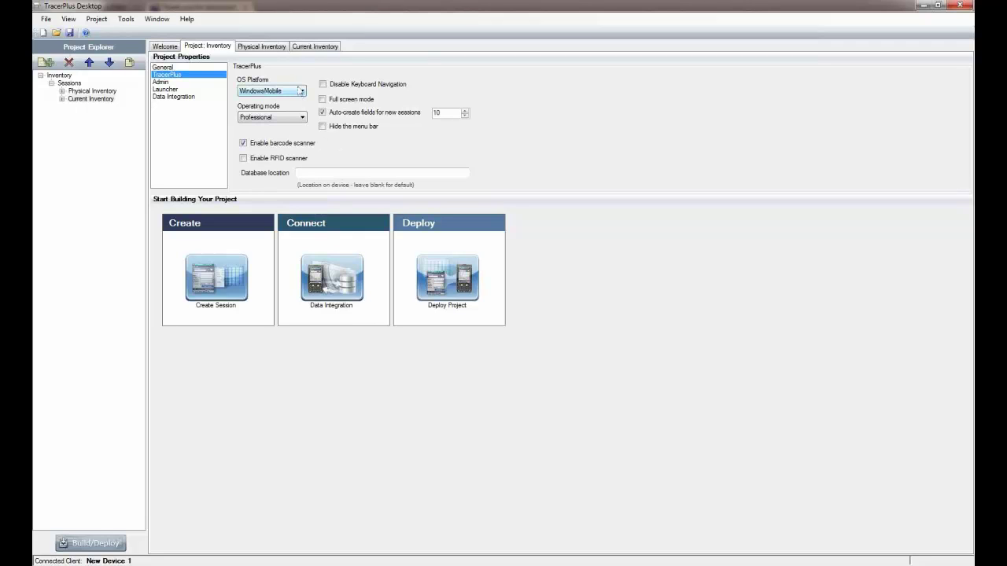
{"action": "left_click", "coordinate": [291, 92]}
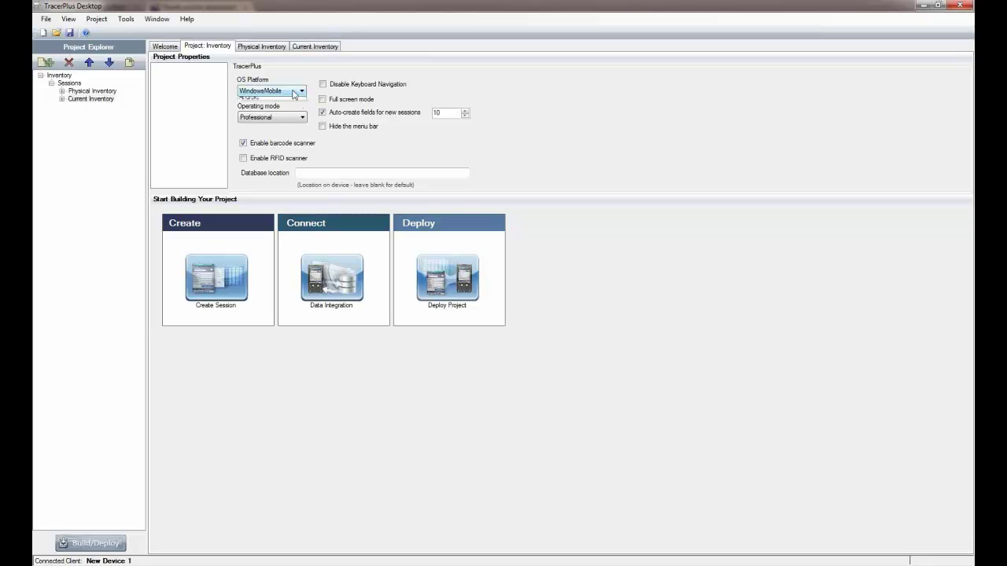
{"action": "left_click", "coordinate": [292, 95]}
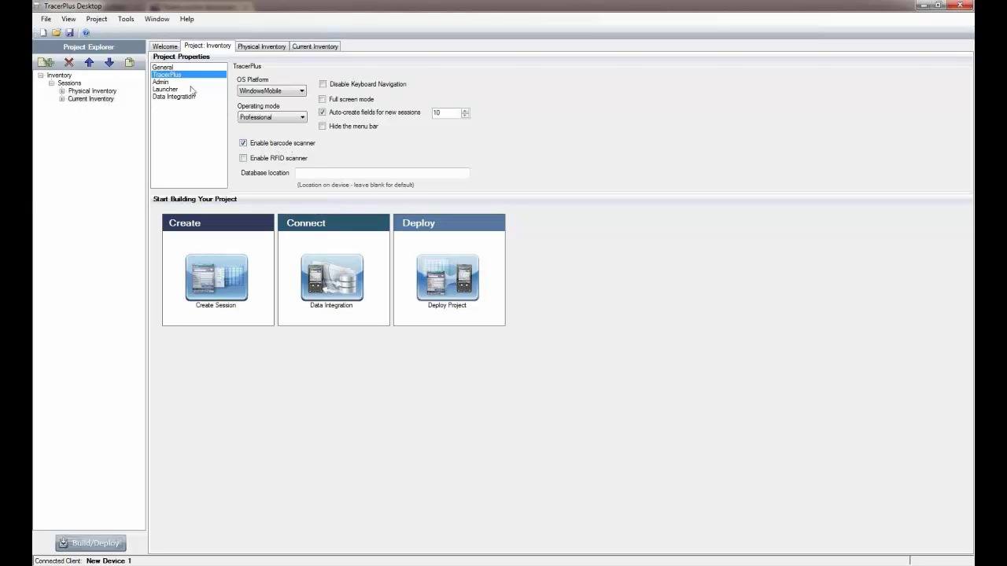
{"action": "left_click", "coordinate": [287, 160]}
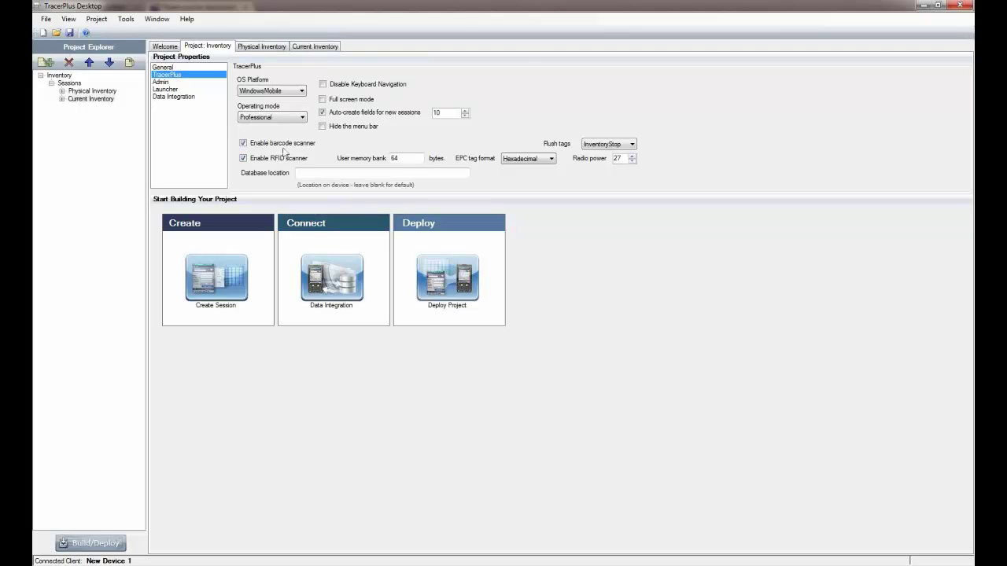
{"action": "left_click", "coordinate": [289, 160]}
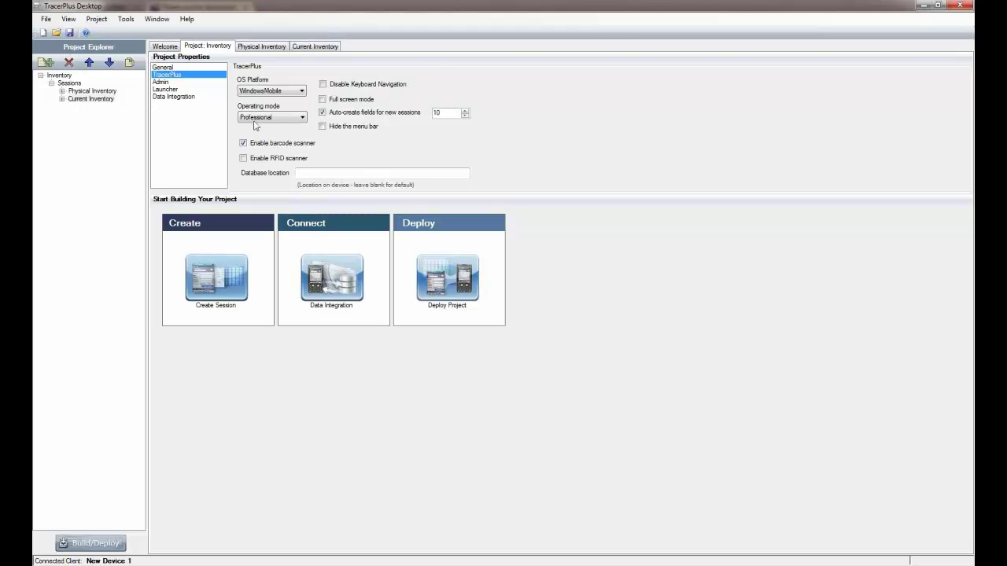
Examine the project's Admin password options and Launcher override settings, and preview the mobile device window.
{"action": "left_click", "coordinate": [162, 82]}
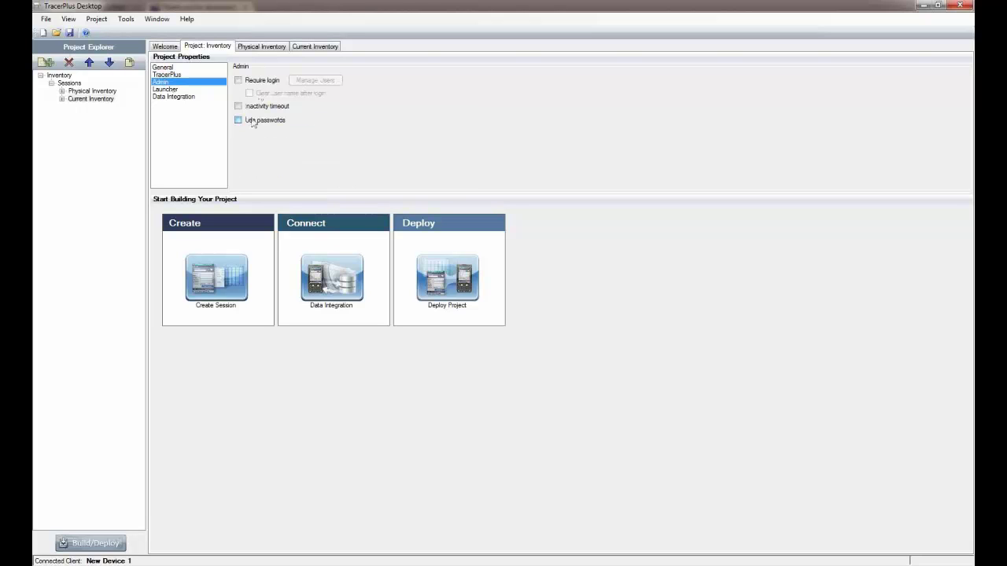
{"action": "left_click", "coordinate": [252, 122]}
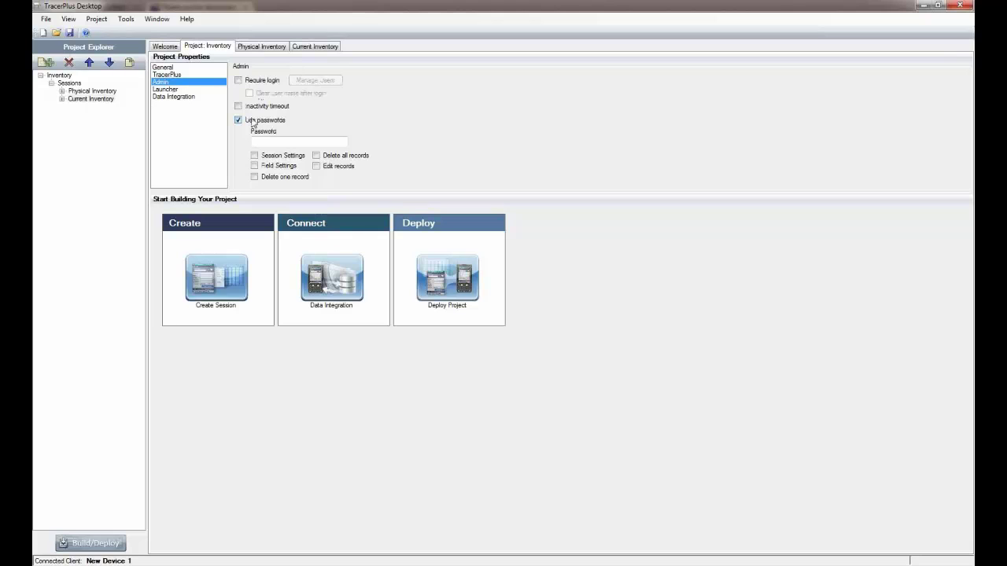
{"action": "left_click", "coordinate": [253, 122]}
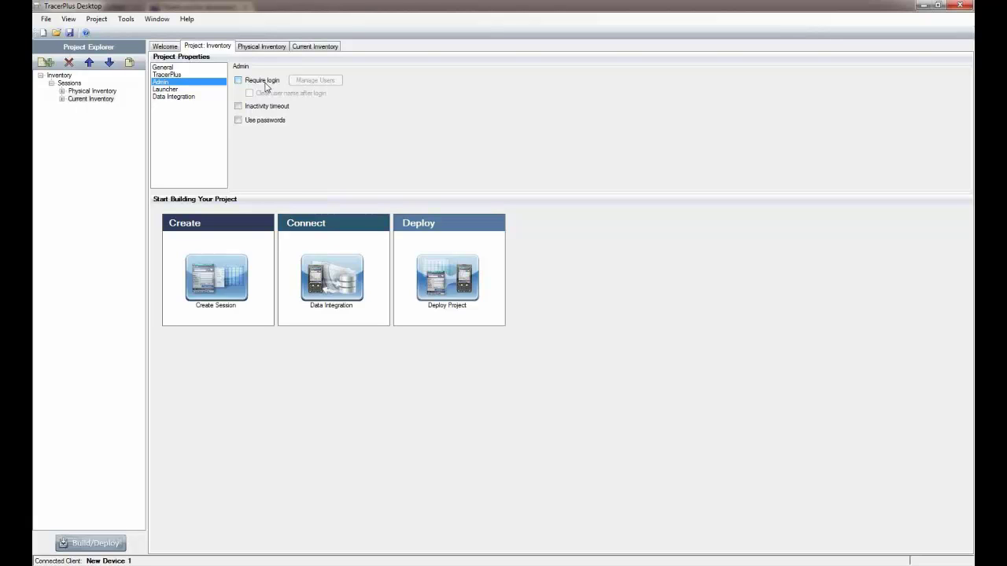
{"action": "left_click", "coordinate": [162, 89]}
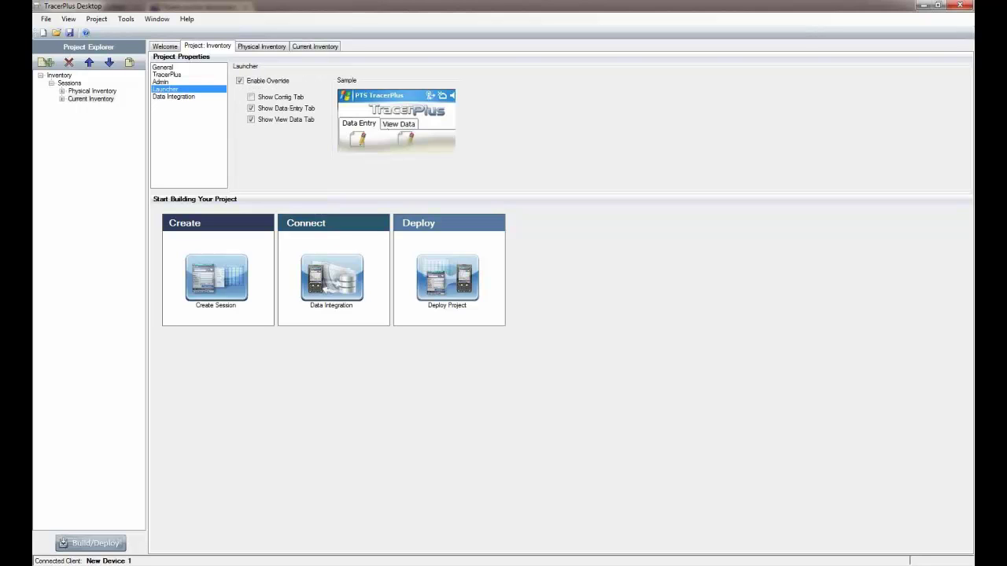
{"action": "mouse_move", "coordinate": [508, 563]}
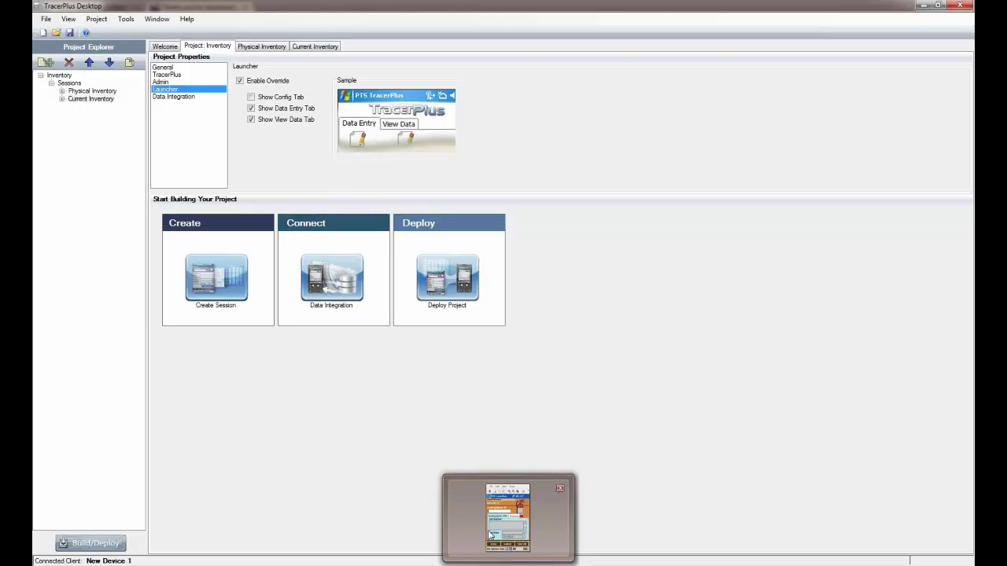
{"action": "mouse_move", "coordinate": [483, 513]}
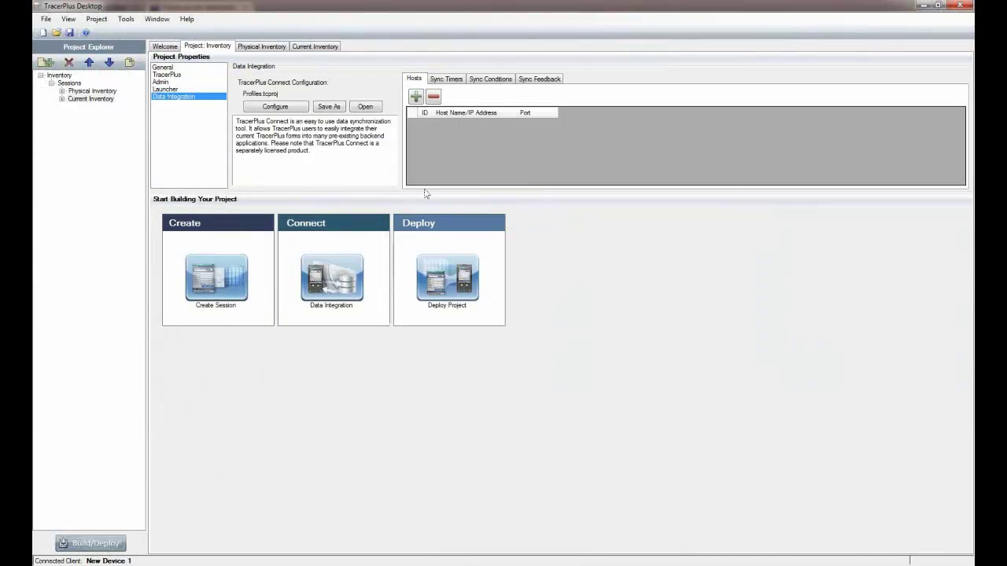
Add a blank host entry to the project's data integration settings and check the Sync Timers options.
{"action": "left_click", "coordinate": [416, 97]}
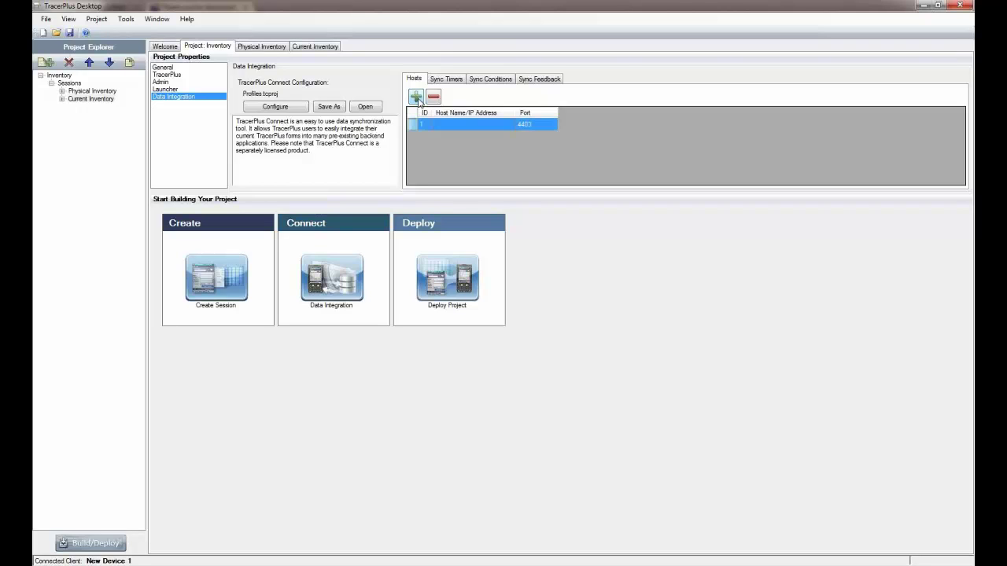
{"action": "left_click", "coordinate": [466, 124]}
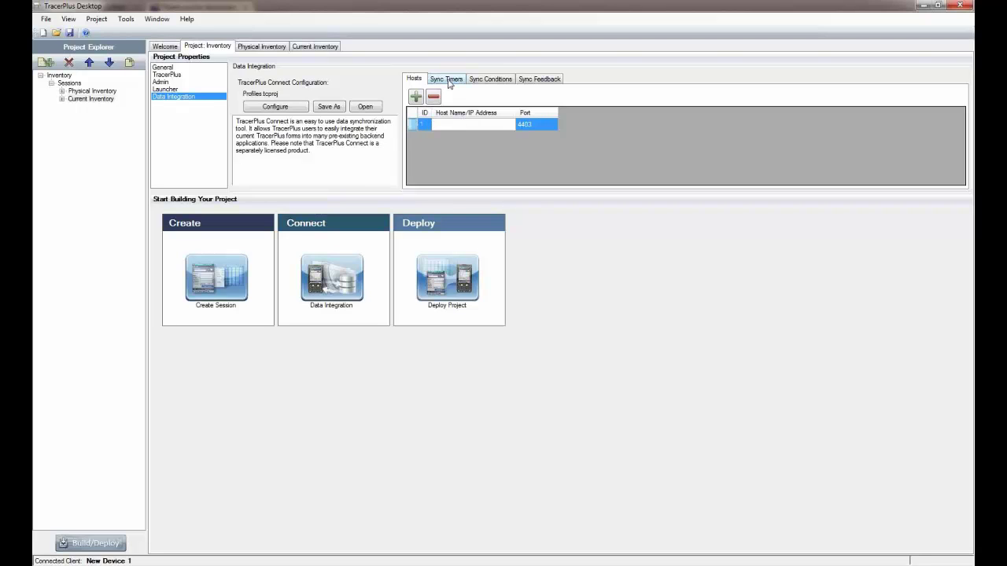
{"action": "left_click", "coordinate": [447, 80]}
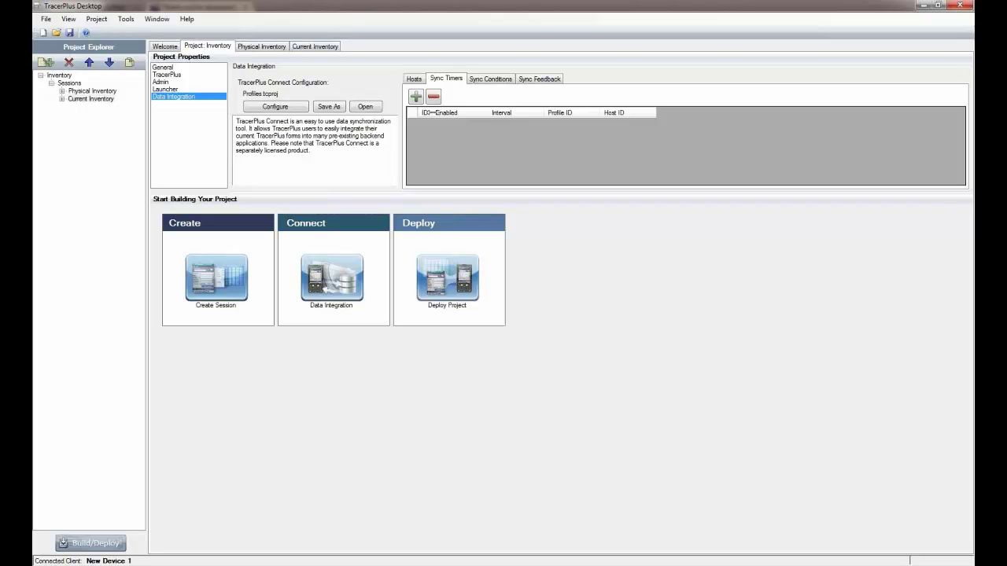
{"action": "left_click", "coordinate": [413, 78]}
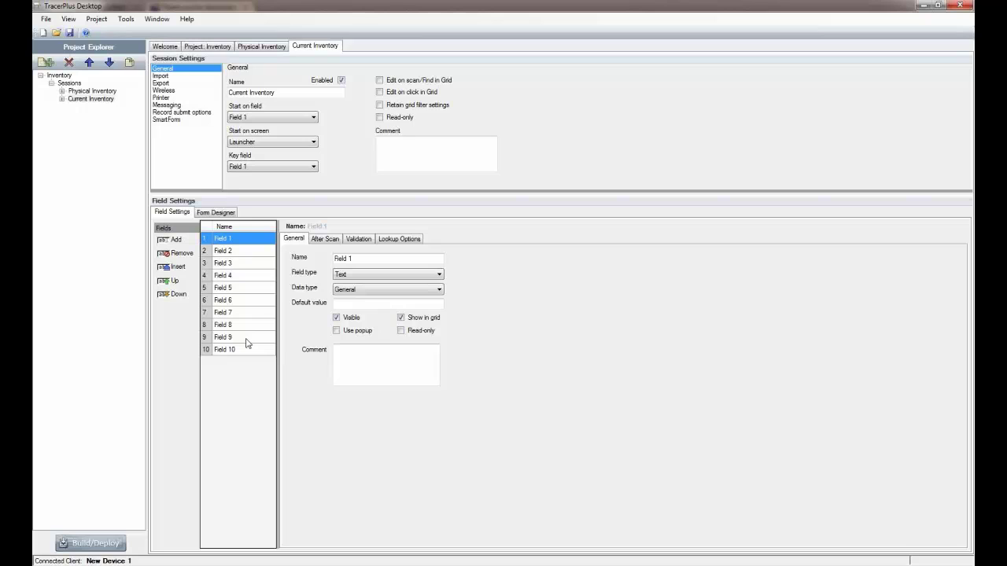
Create the default form for the Current Inventory session and compare it with the session's field list.
{"action": "left_click", "coordinate": [213, 216]}
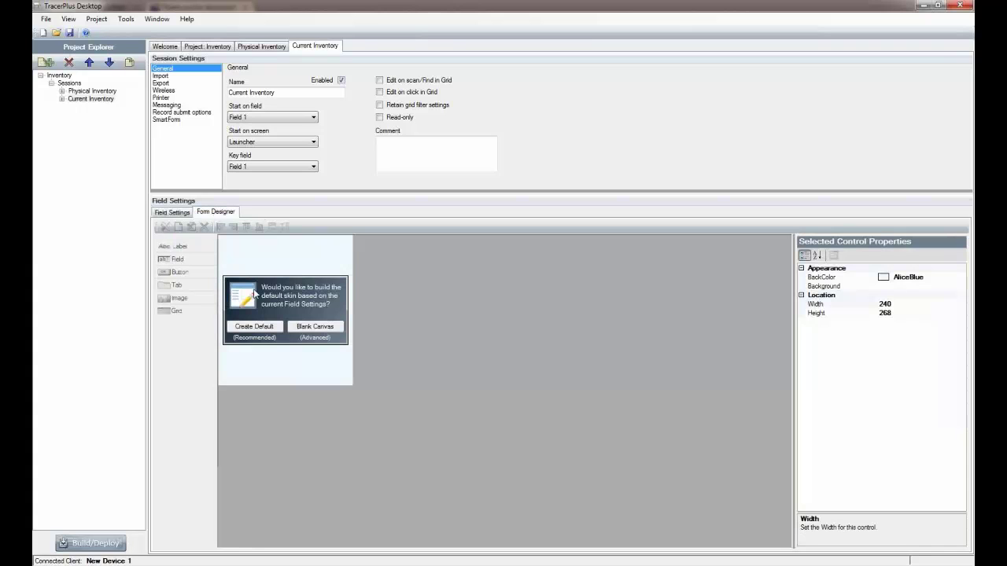
{"action": "left_click", "coordinate": [268, 330]}
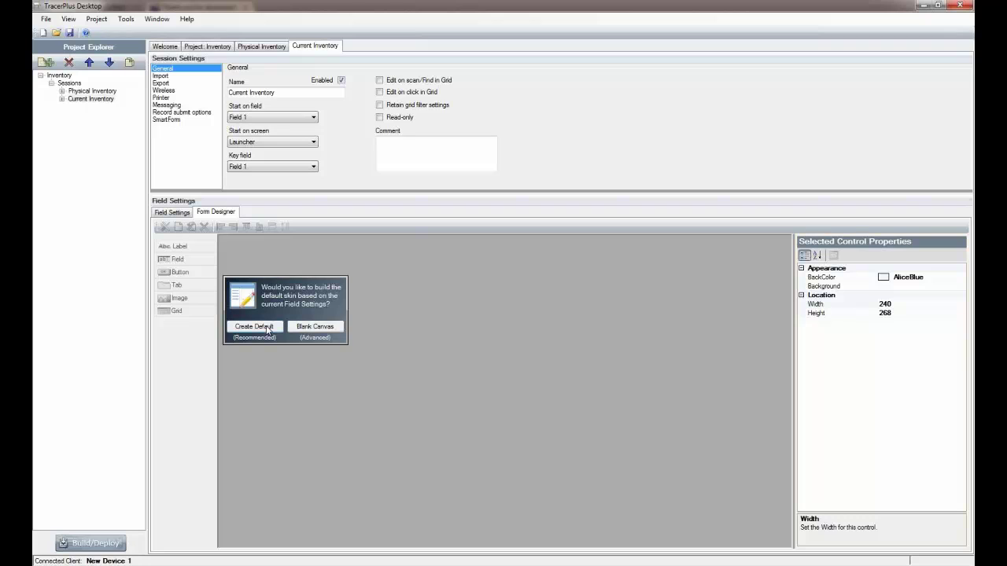
{"action": "left_click", "coordinate": [268, 329]}
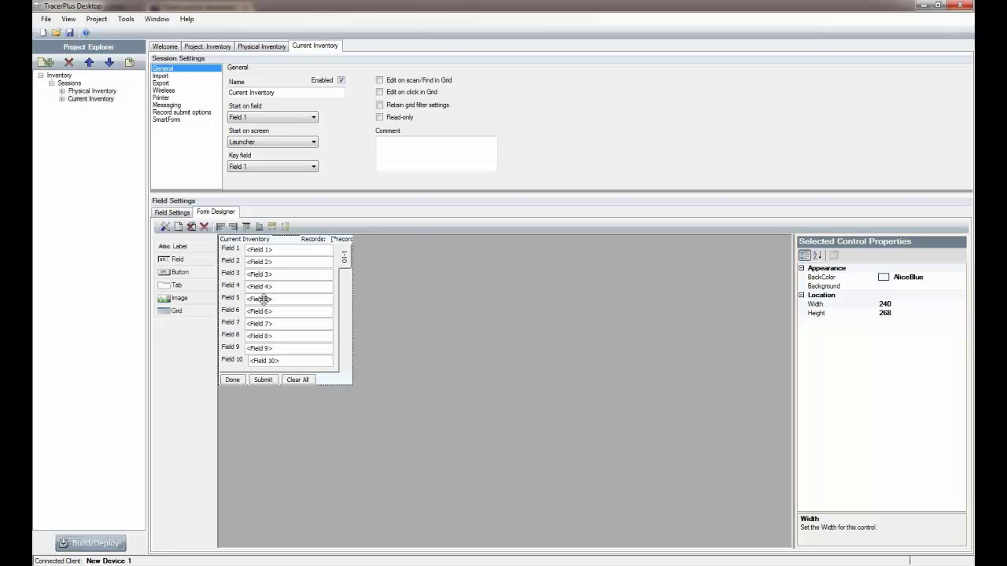
{"action": "left_click", "coordinate": [165, 212]}
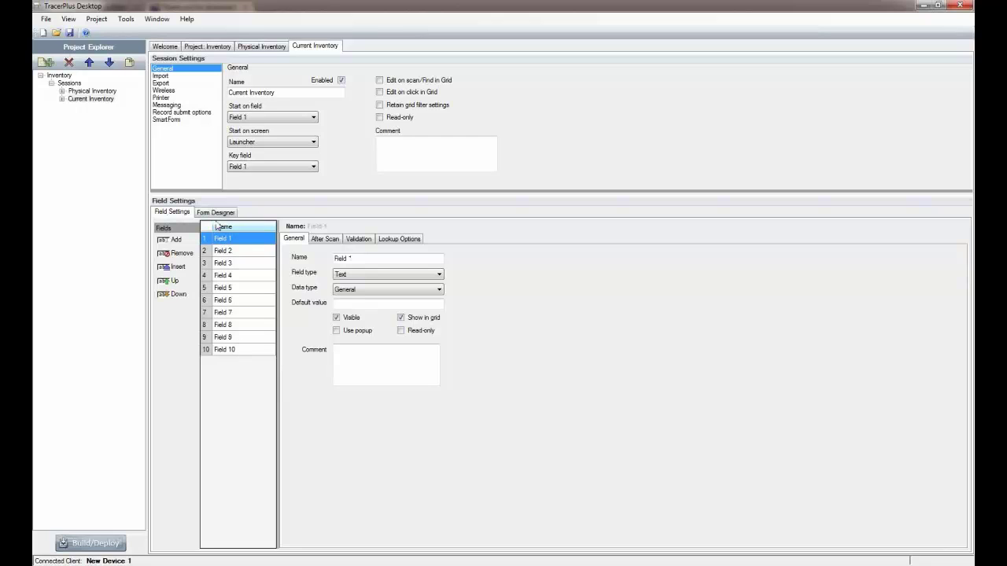
{"action": "left_click", "coordinate": [216, 213]}
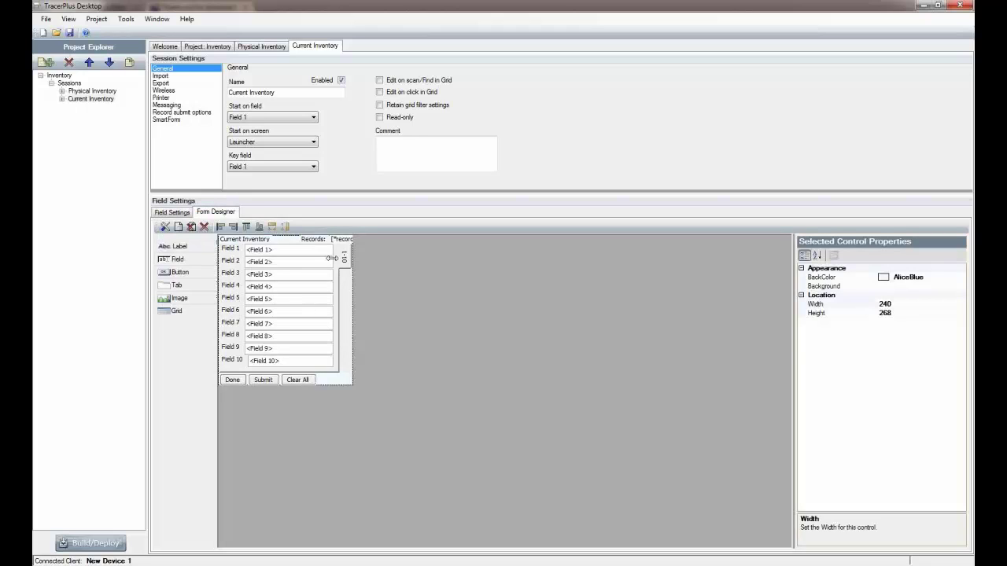
{"action": "left_click", "coordinate": [183, 216]}
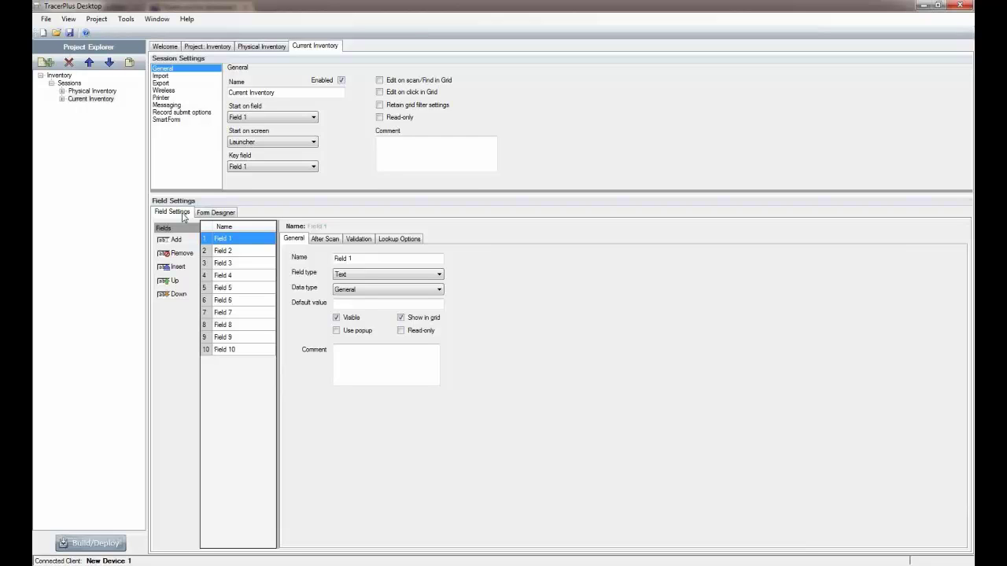
Rename the first four Current Inventory fields to Item No., Description, Current Qty and Last Count Date.
{"action": "left_click", "coordinate": [232, 240]}
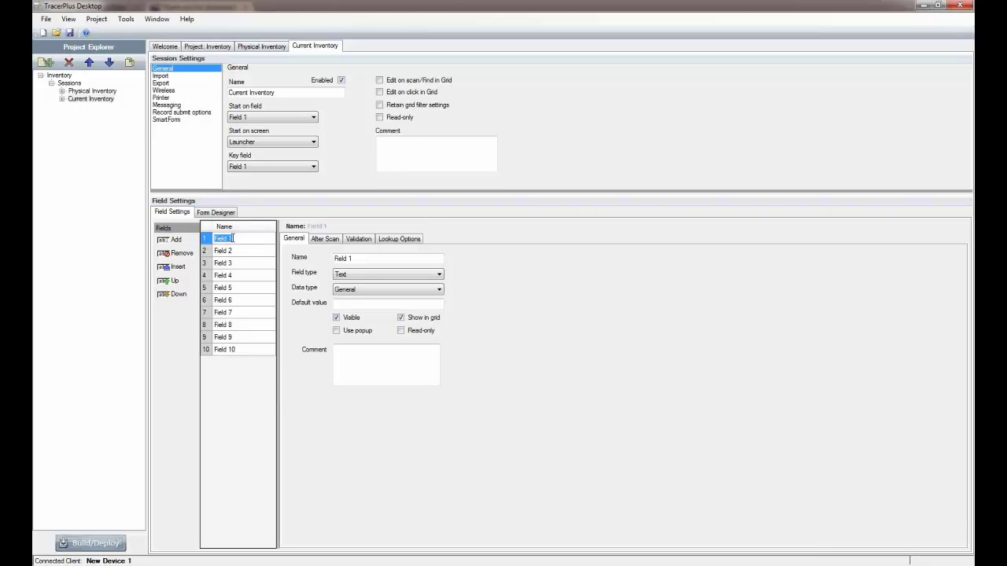
{"action": "type", "text": "Item No"}
{"action": "left_click", "coordinate": [229, 250]}
{"action": "type", "text": "Description"}
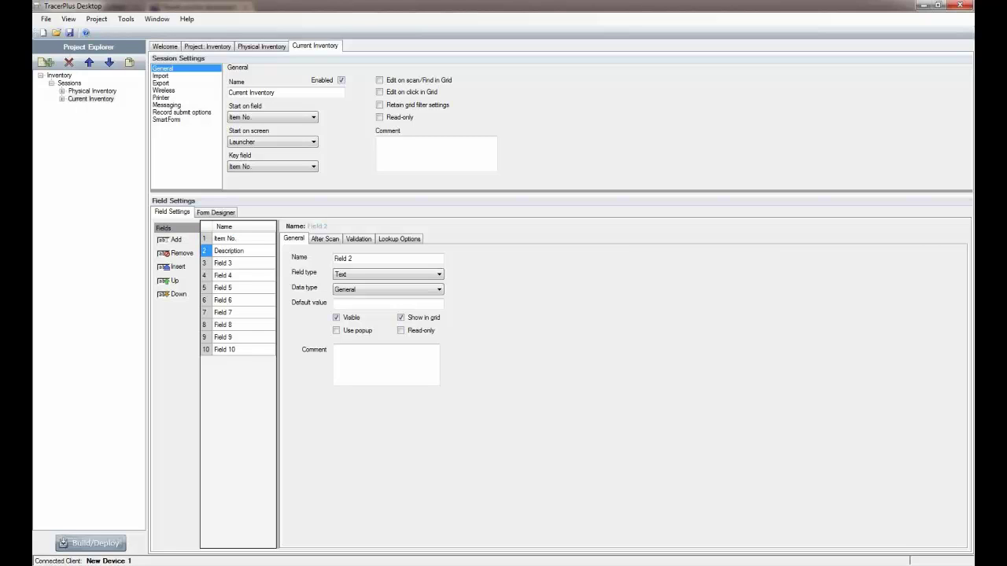
{"action": "key", "text": "Return"}
{"action": "type", "text": "Current Qty"}
{"action": "key", "text": "ctrl+a"}
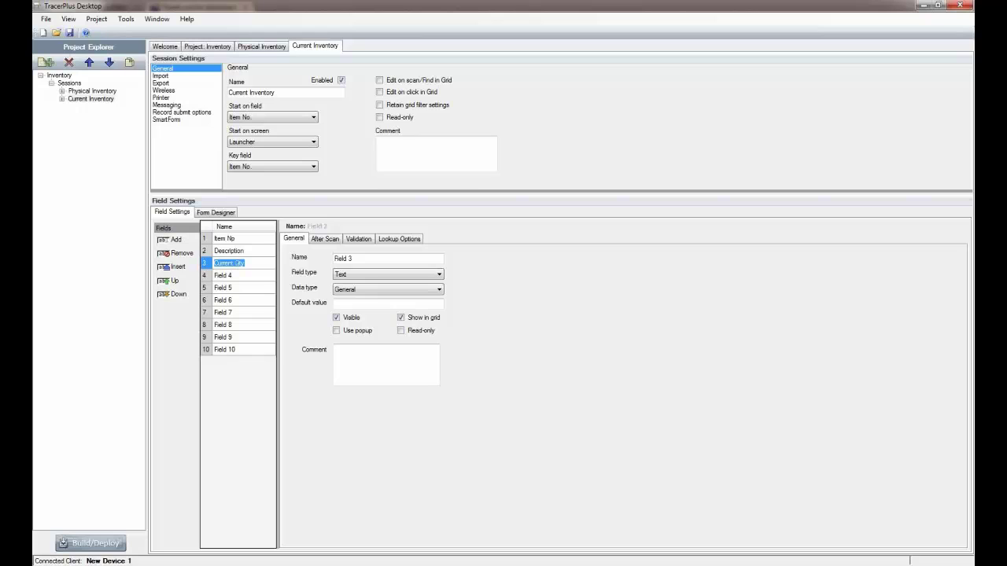
{"action": "key", "text": "Return"}
{"action": "type", "text": "Last"}
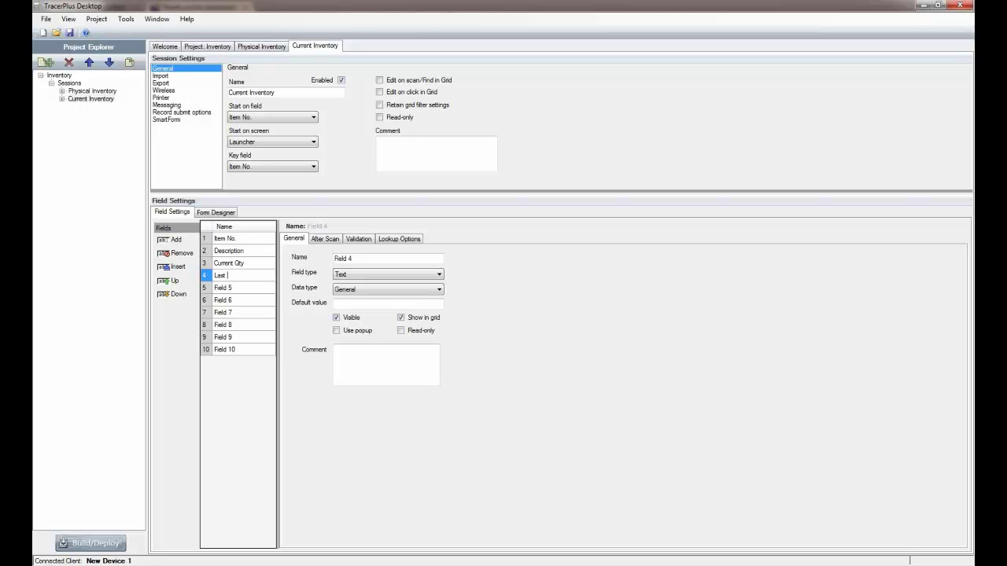
{"action": "type", "text": "Count Date"}
{"action": "key", "text": "Return"}
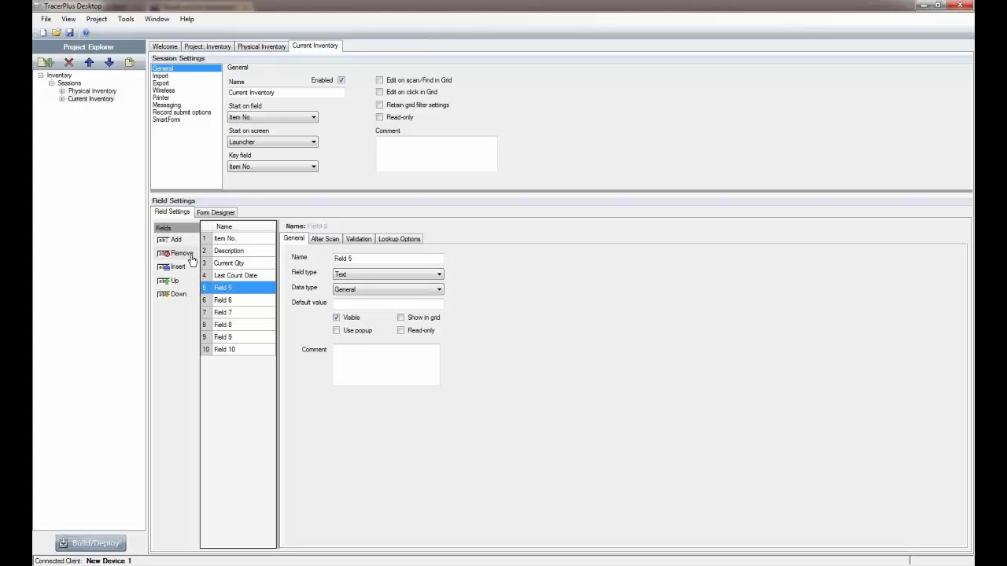
Remove the unused fields after Last Count Date and reset the Current Inventory form to its default layout.
{"action": "left_click", "coordinate": [191, 259]}
{"action": "left_click", "coordinate": [191, 260]}
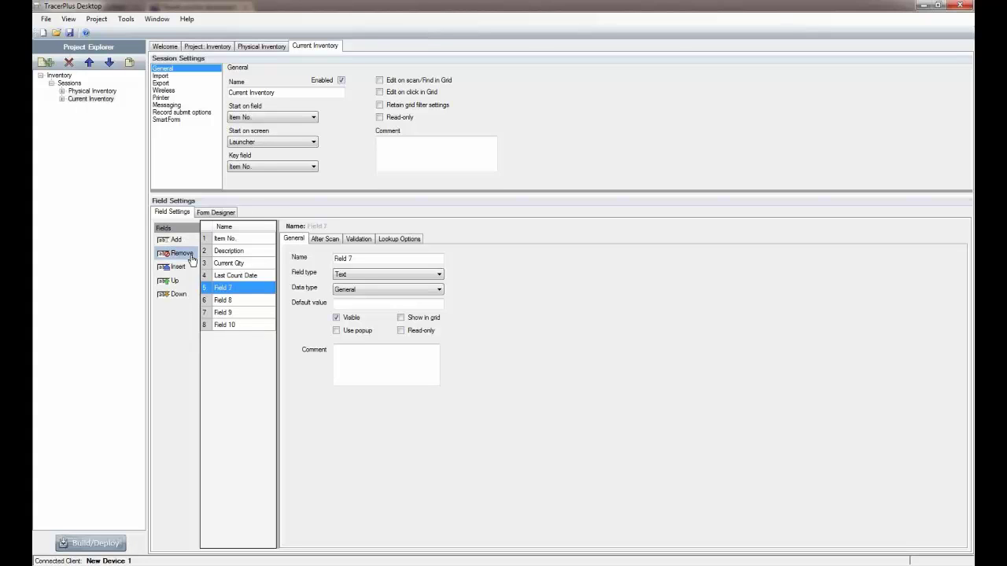
{"action": "left_click", "coordinate": [215, 213]}
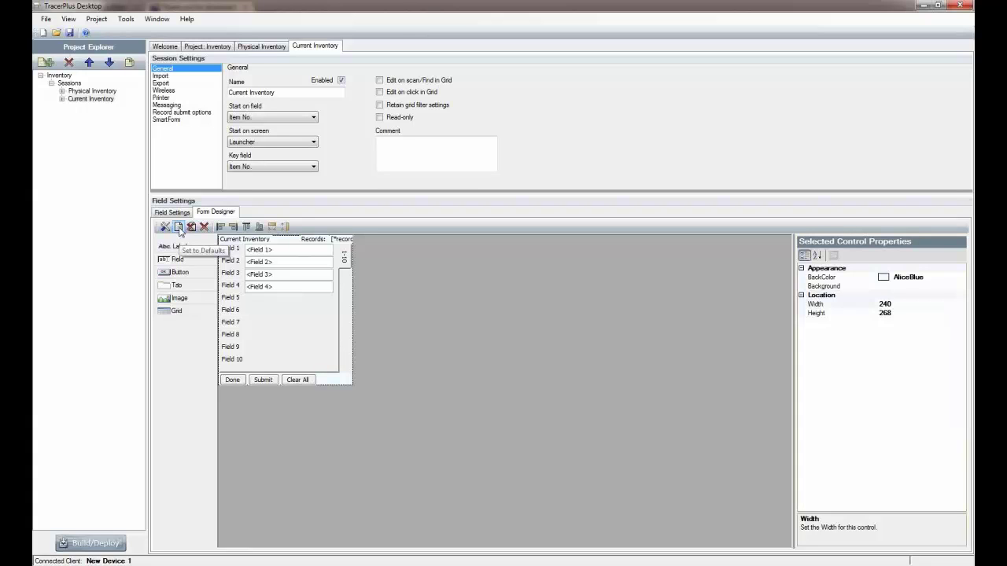
{"action": "left_click", "coordinate": [178, 227]}
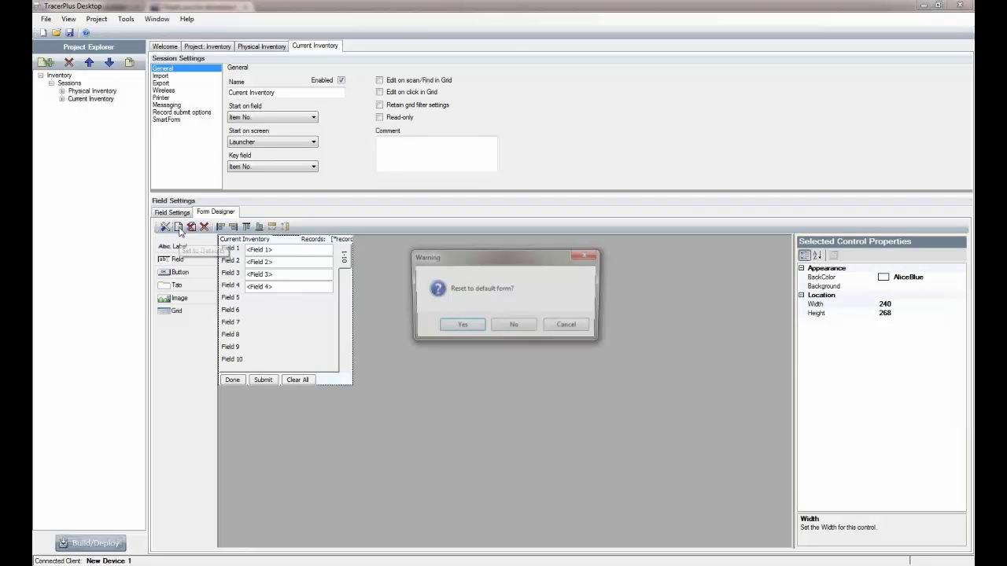
{"action": "key", "text": "Return"}
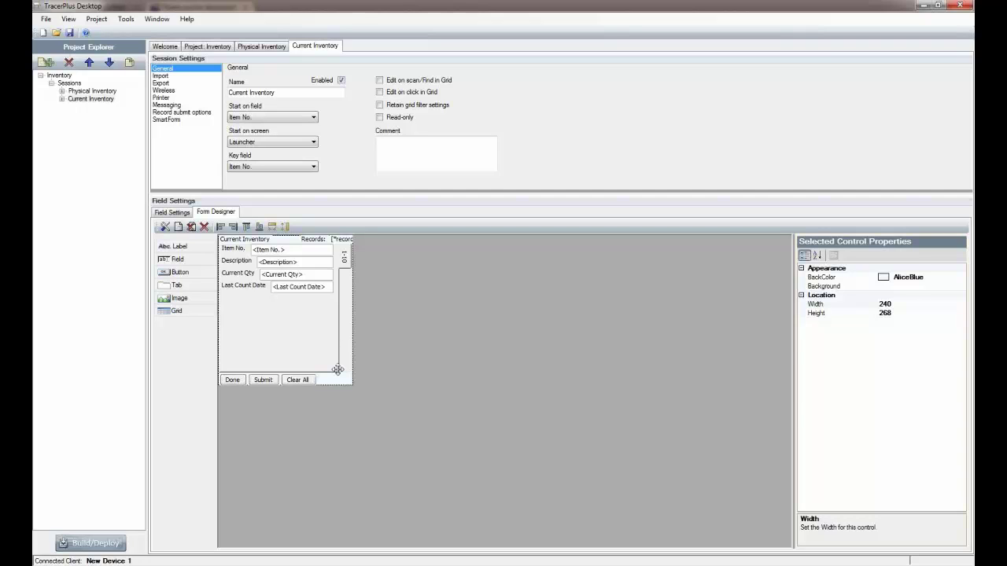
Move the tab control holding the fields to the lower part of the form and set the form's BackColor to SlateGray.
{"action": "left_click_drag", "start_coordinate": [338, 369], "coordinate": [343, 318]}
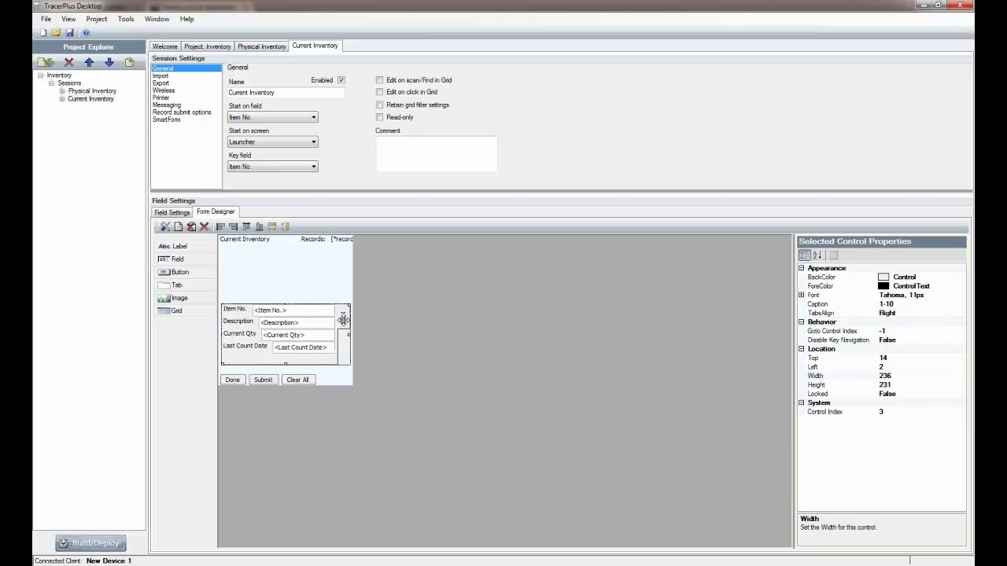
{"action": "left_click", "coordinate": [961, 277]}
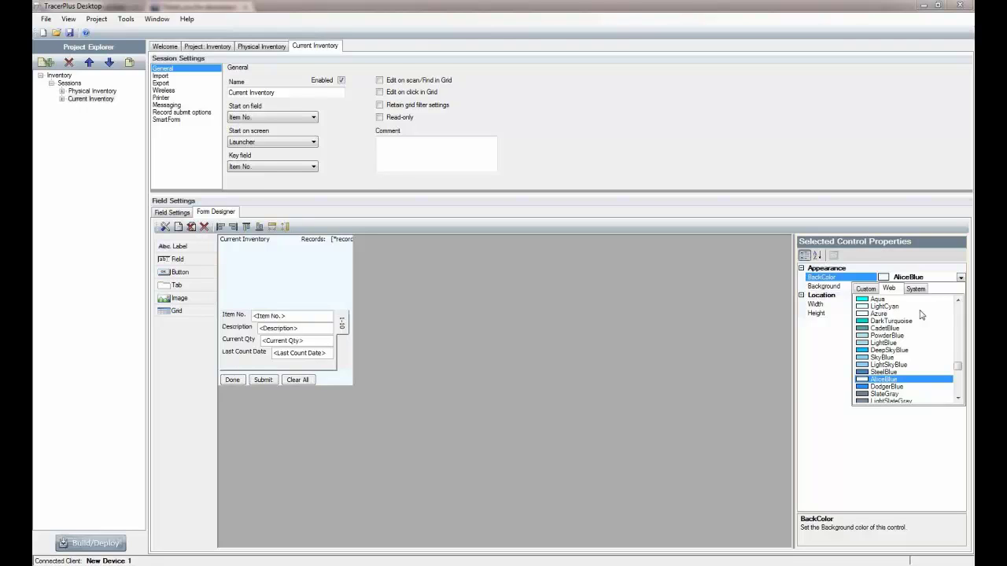
{"action": "left_click", "coordinate": [884, 393]}
Set the Current Inventory form to custom dimensions of 720 x 400 pixels and reset it to the default form.
{"action": "left_click", "coordinate": [163, 227]}
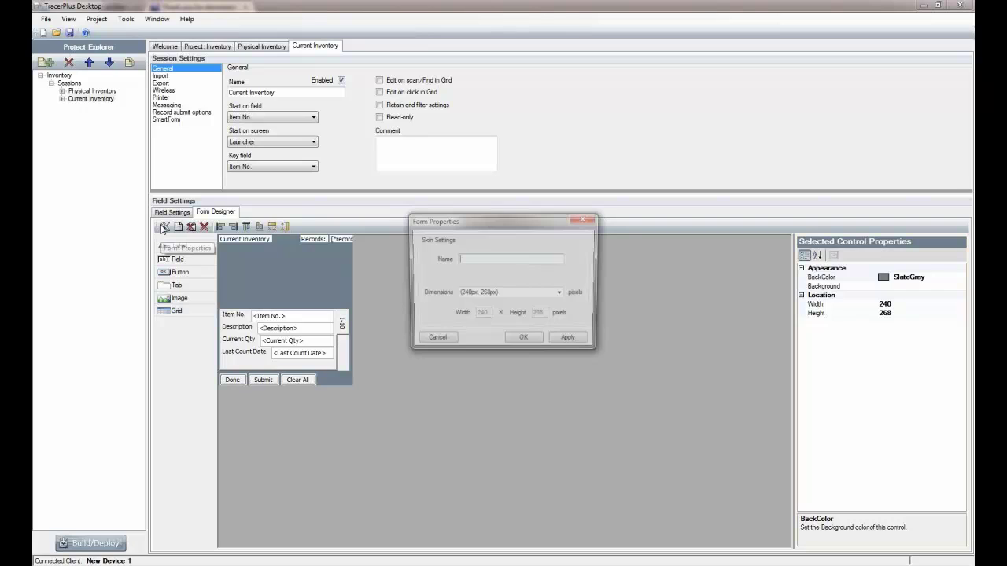
{"action": "left_click", "coordinate": [562, 294]}
{"action": "left_click", "coordinate": [503, 322]}
{"action": "left_click_drag", "start_coordinate": [489, 315], "coordinate": [465, 321]}
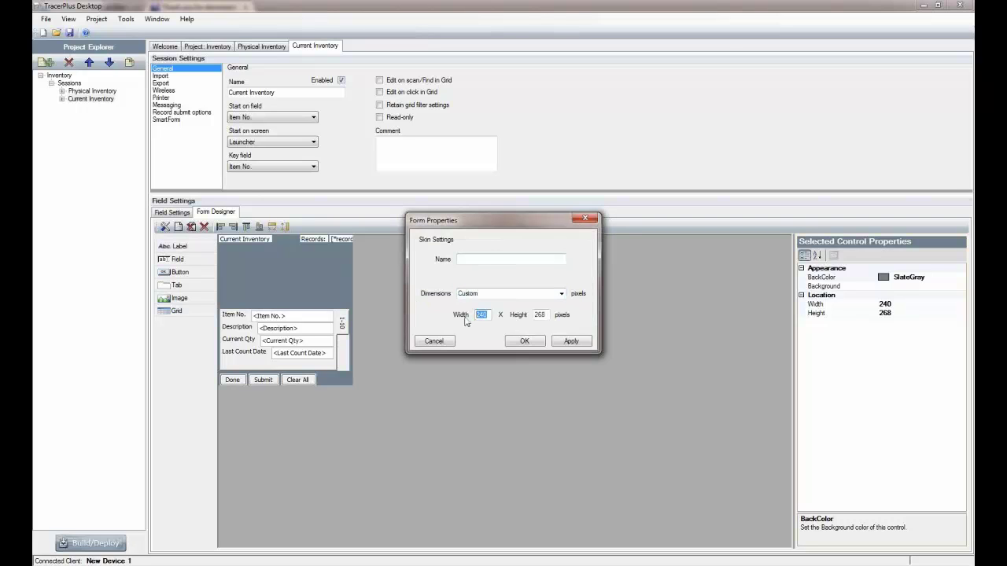
{"action": "type", "text": "720"}
{"action": "double_click", "coordinate": [541, 315]}
{"action": "type", "text": "400"}
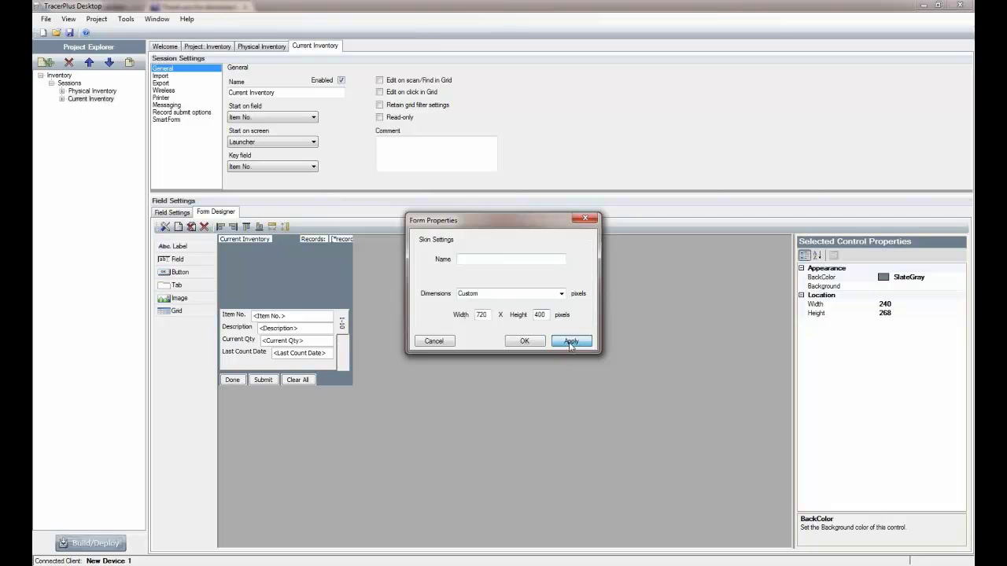
{"action": "left_click", "coordinate": [571, 343]}
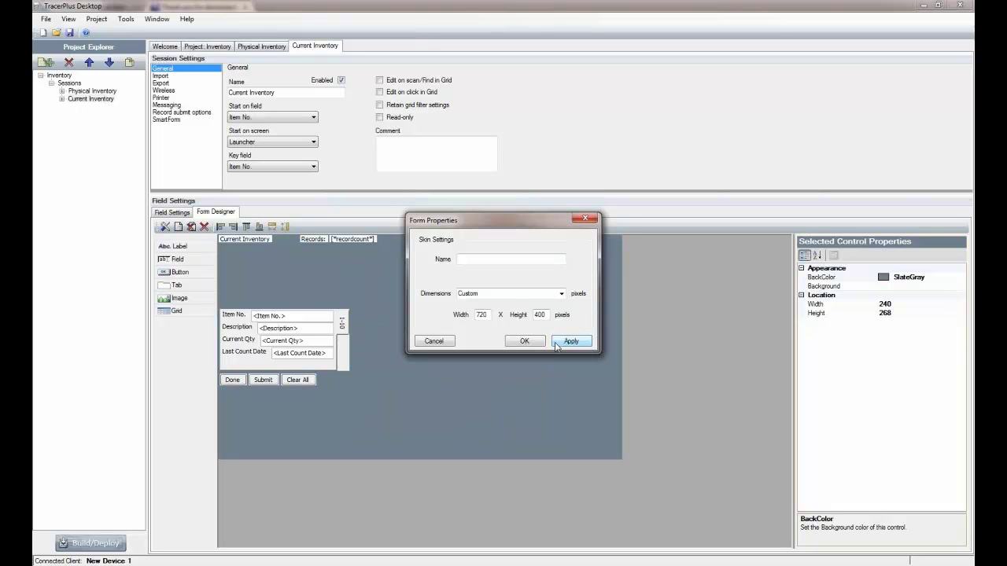
{"action": "left_click", "coordinate": [525, 342]}
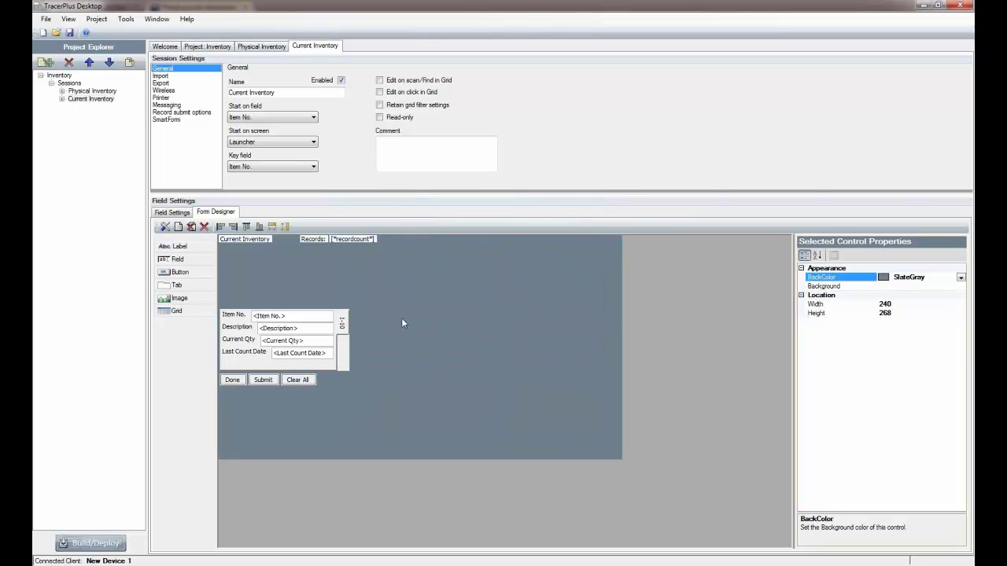
{"action": "left_click", "coordinate": [179, 227]}
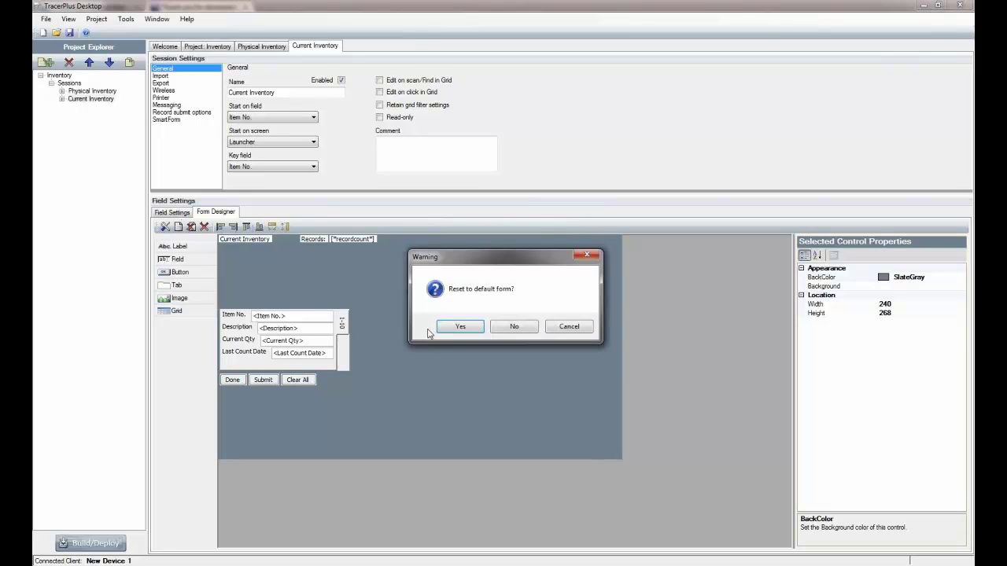
{"action": "left_click", "coordinate": [456, 327]}
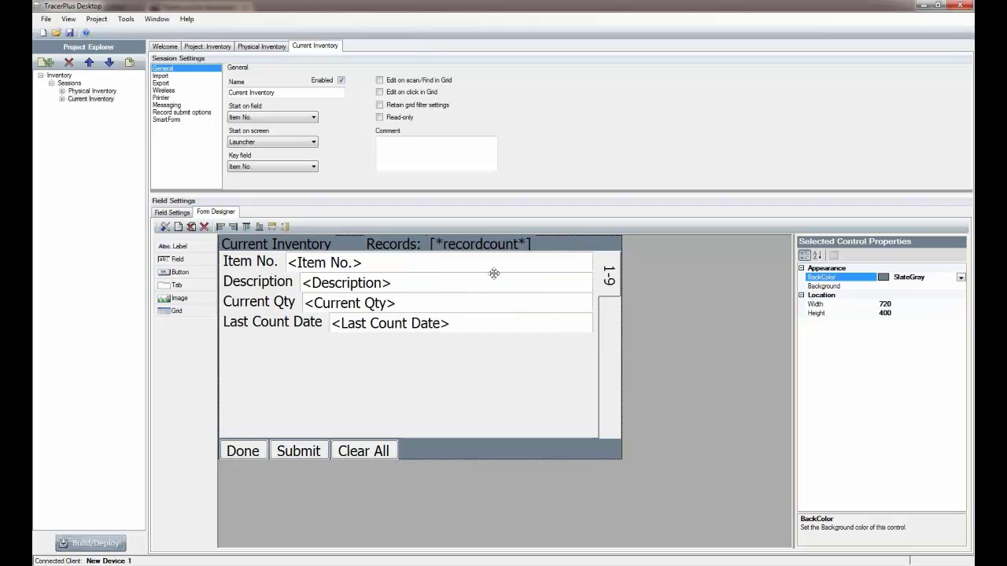
Shorten the tab control holding the fields by lowering its upper edge to free space below the form's heading.
{"action": "left_click", "coordinate": [609, 288]}
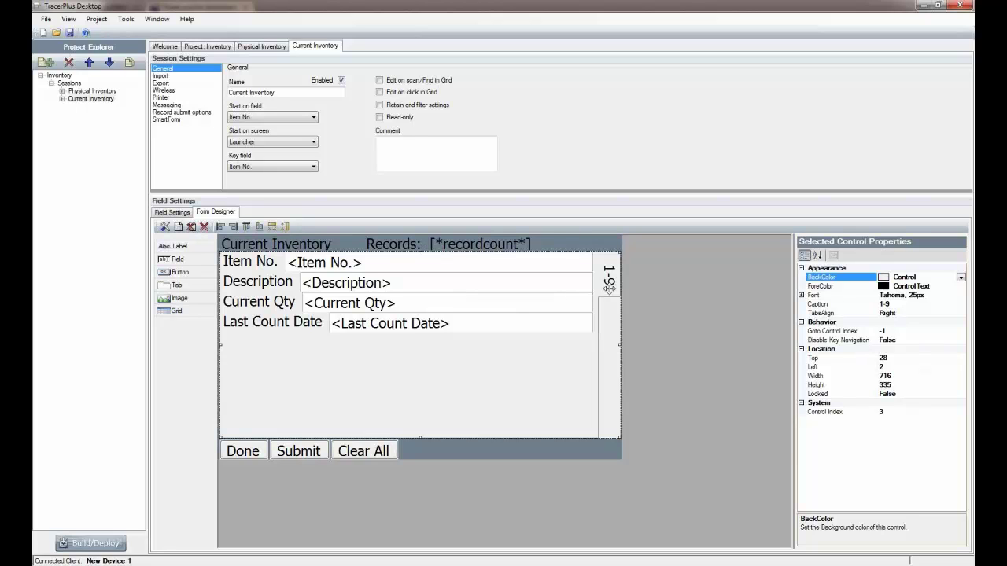
{"action": "left_click_drag", "start_coordinate": [620, 343], "coordinate": [620, 343]}
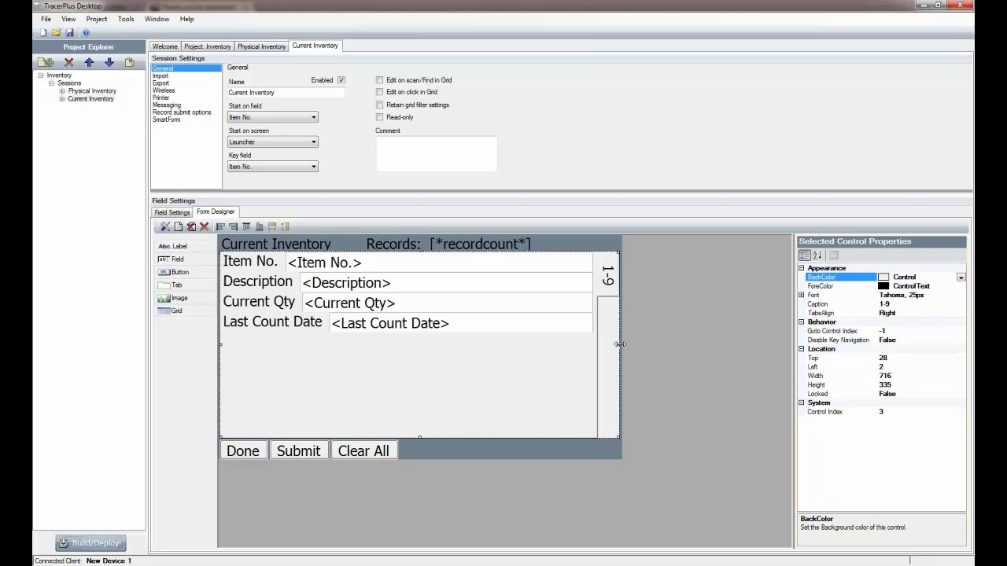
{"action": "left_click_drag", "start_coordinate": [560, 250], "coordinate": [560, 306]}
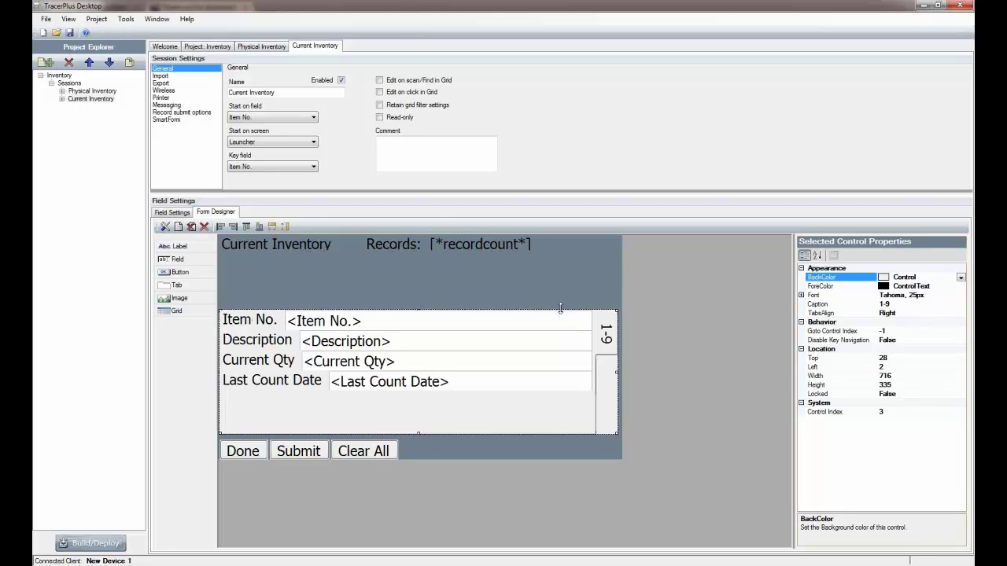
Return the form's dimensions to 240 x 268 pixels and reset it to the default form.
{"action": "double_click", "coordinate": [560, 307]}
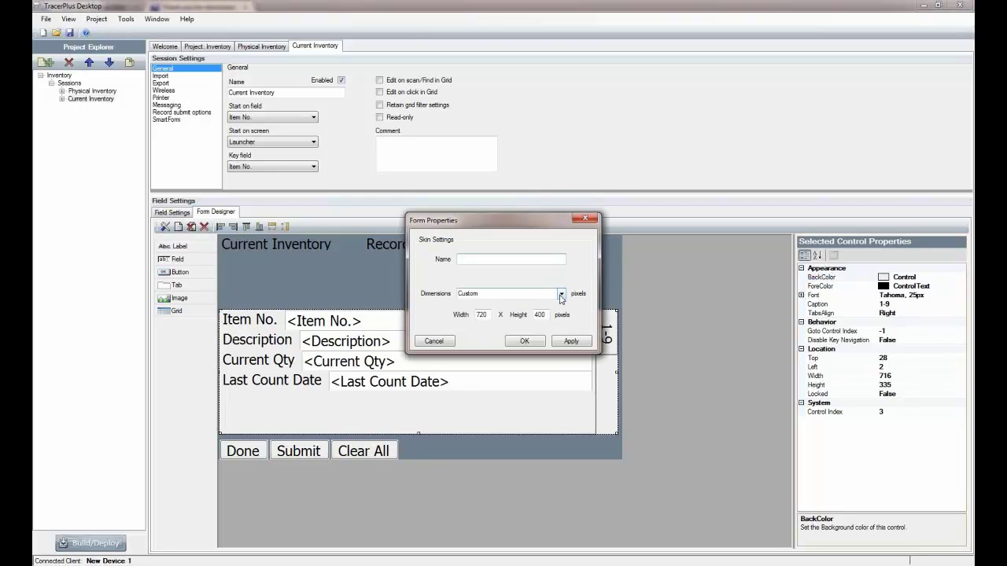
{"action": "left_click", "coordinate": [561, 294]}
{"action": "left_click", "coordinate": [504, 307]}
{"action": "left_click", "coordinate": [524, 340]}
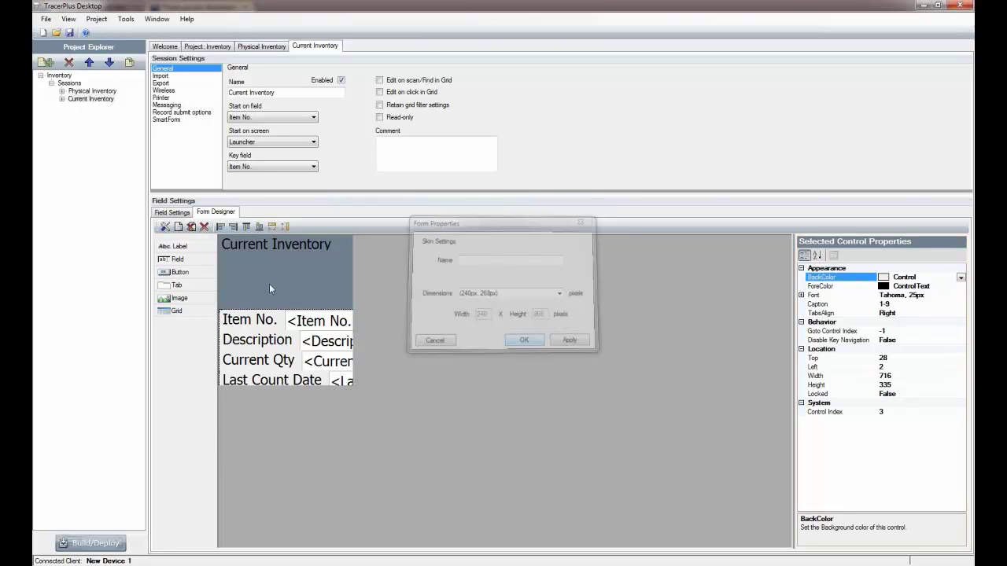
{"action": "left_click", "coordinate": [521, 342]}
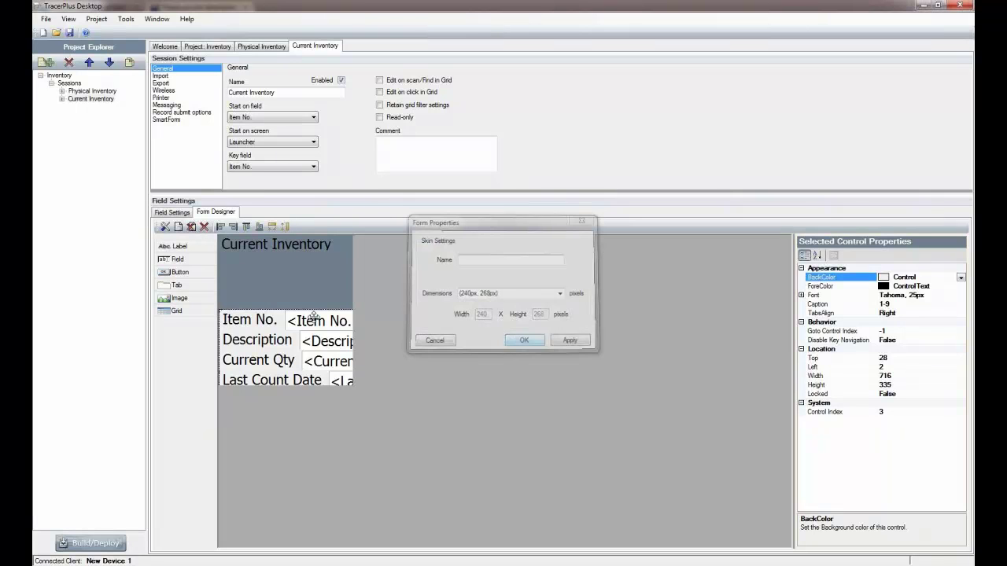
{"action": "left_click", "coordinate": [178, 227]}
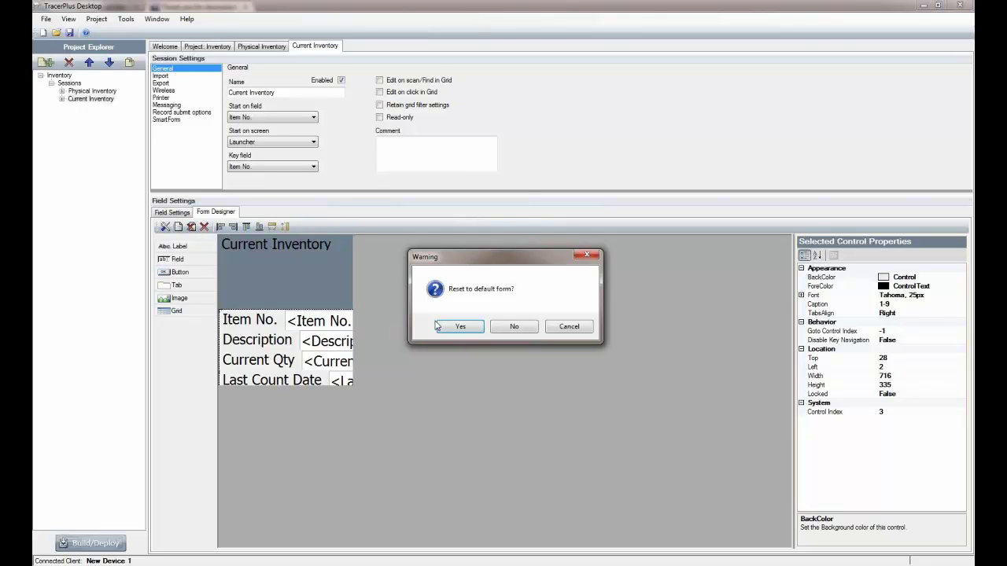
{"action": "left_click", "coordinate": [441, 327]}
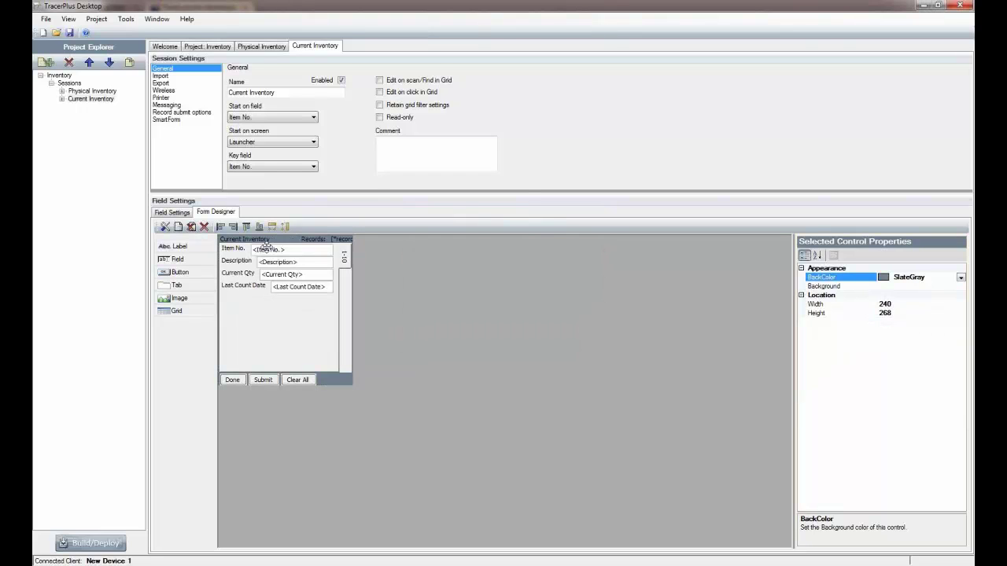
Make the Item No., Description, Current Qty and Last Count Date entry boxes equally wide and align their left edges.
{"action": "left_click", "coordinate": [292, 287]}
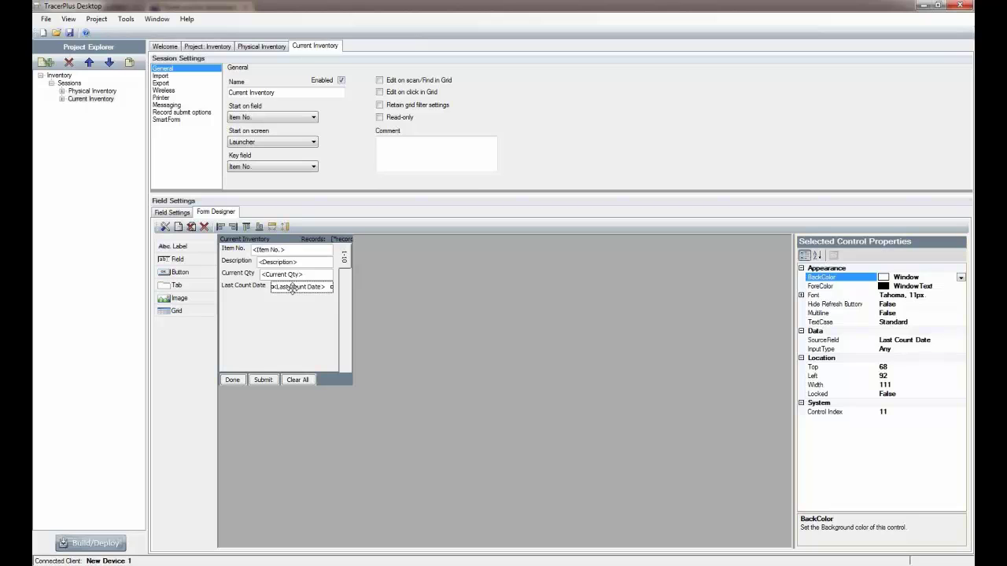
{"action": "left_click", "coordinate": [294, 273]}
{"action": "left_click", "coordinate": [295, 262], "text": "ctrl"}
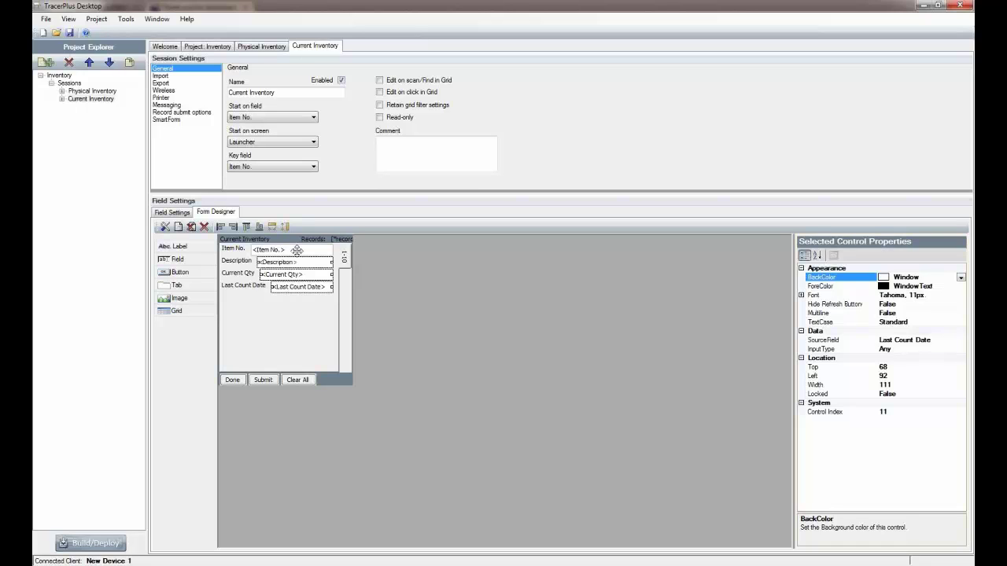
{"action": "left_click", "coordinate": [297, 250], "text": "ctrl"}
{"action": "left_click", "coordinate": [273, 228]}
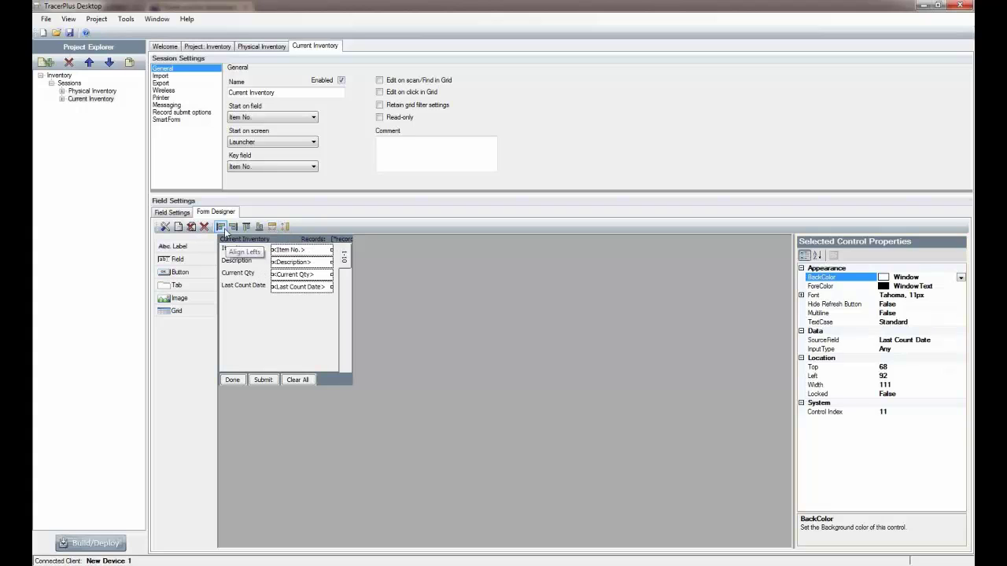
{"action": "left_click", "coordinate": [370, 366]}
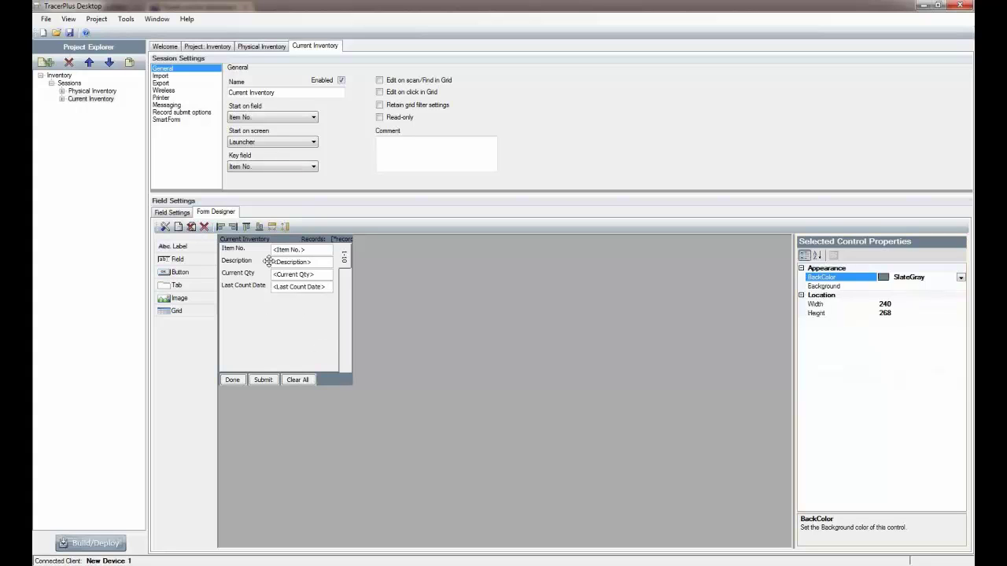
In the Physical Inventory session, rename the first three fields to Item No., Description and Previous Qty.
{"action": "left_click", "coordinate": [261, 46]}
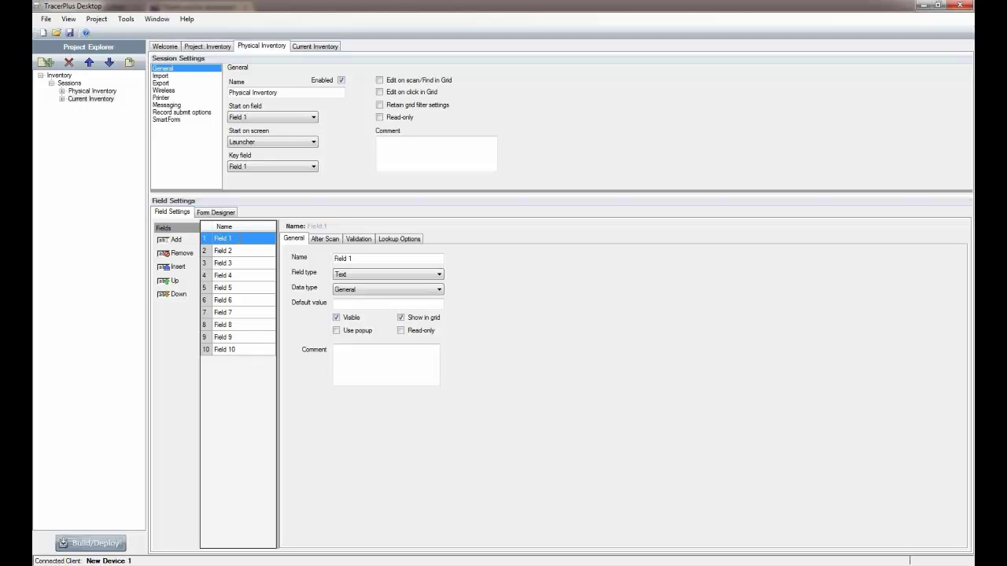
{"action": "left_click", "coordinate": [238, 237]}
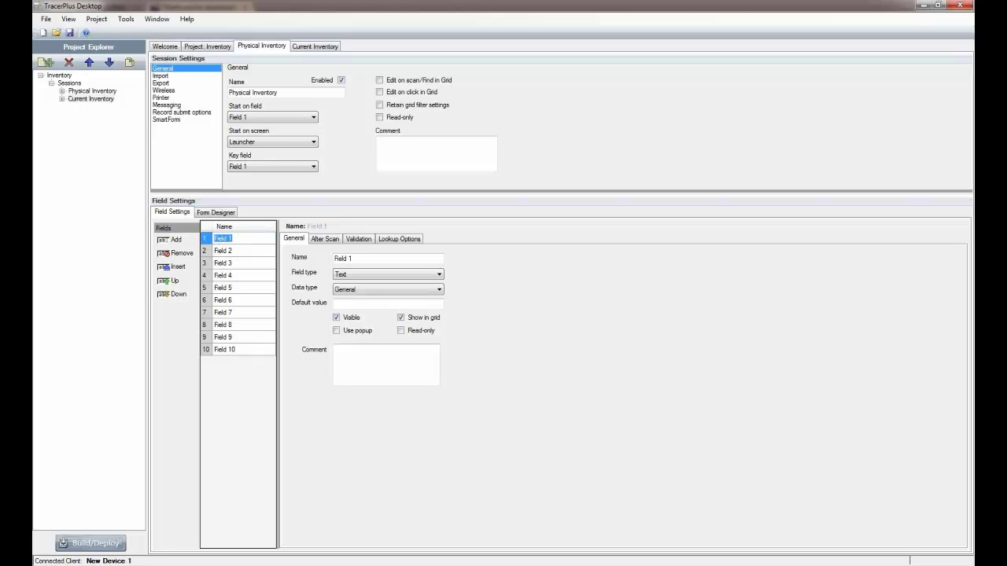
{"action": "type", "text": "Item No."}
{"action": "key", "text": "Return"}
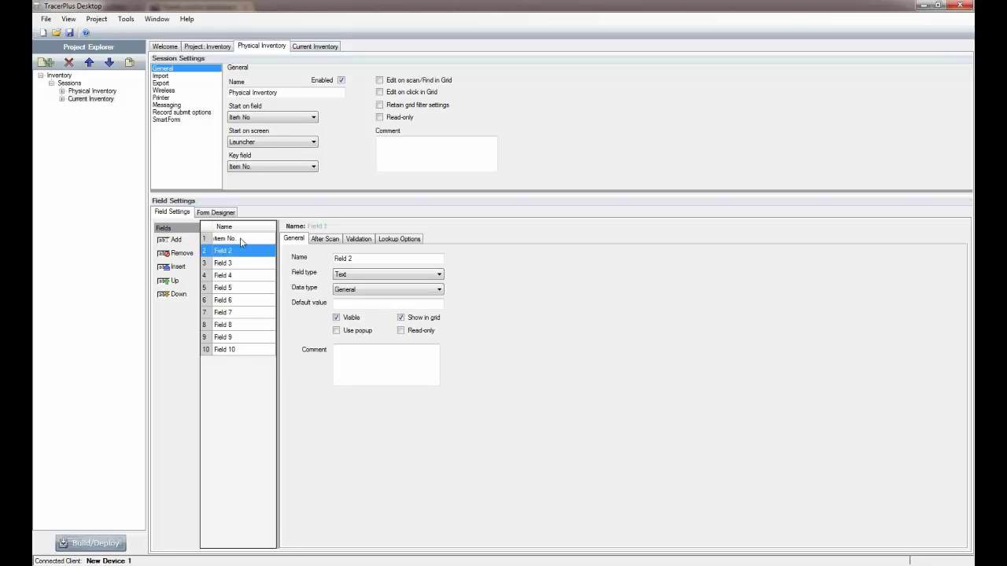
{"action": "type", "text": "Descri"}
{"action": "type", "text": "ption"}
{"action": "key", "text": "Return"}
{"action": "type", "text": "Previous Qty"}
{"action": "key", "text": "Return"}
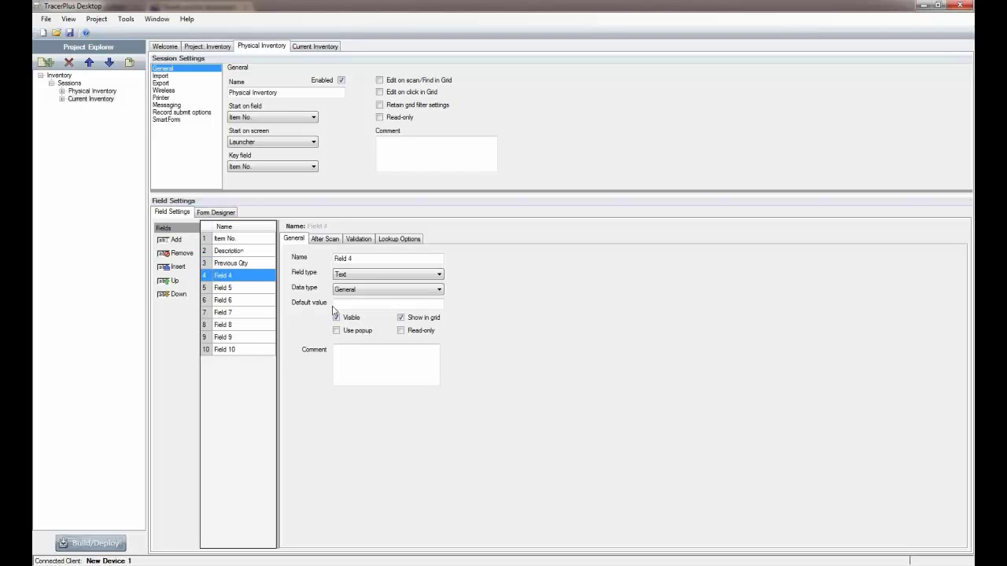
Rename the fourth and fifth Physical Inventory fields to New Count and Total Qty.
{"action": "type", "text": "New Count"}
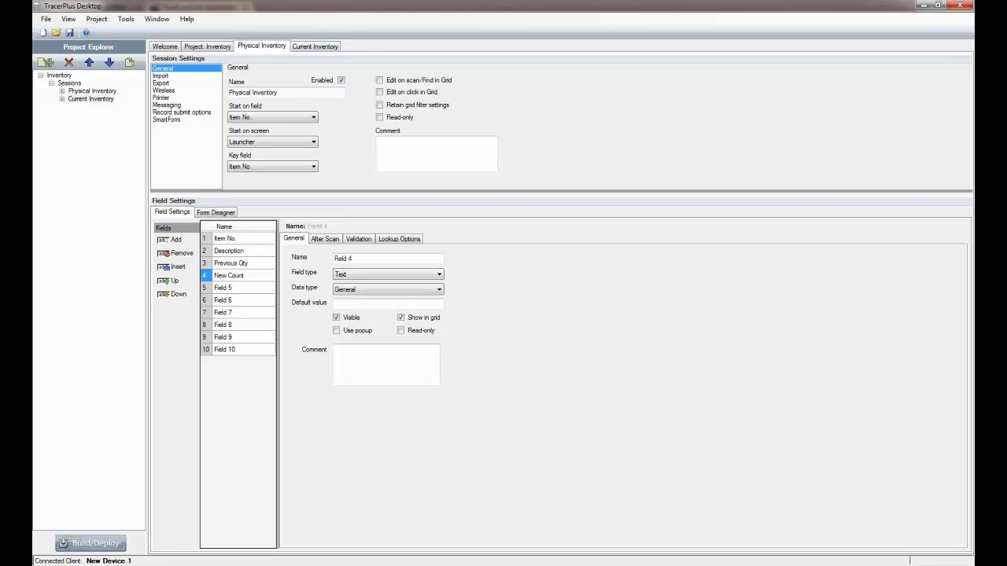
{"action": "key", "text": "Return"}
{"action": "key", "text": "Return"}
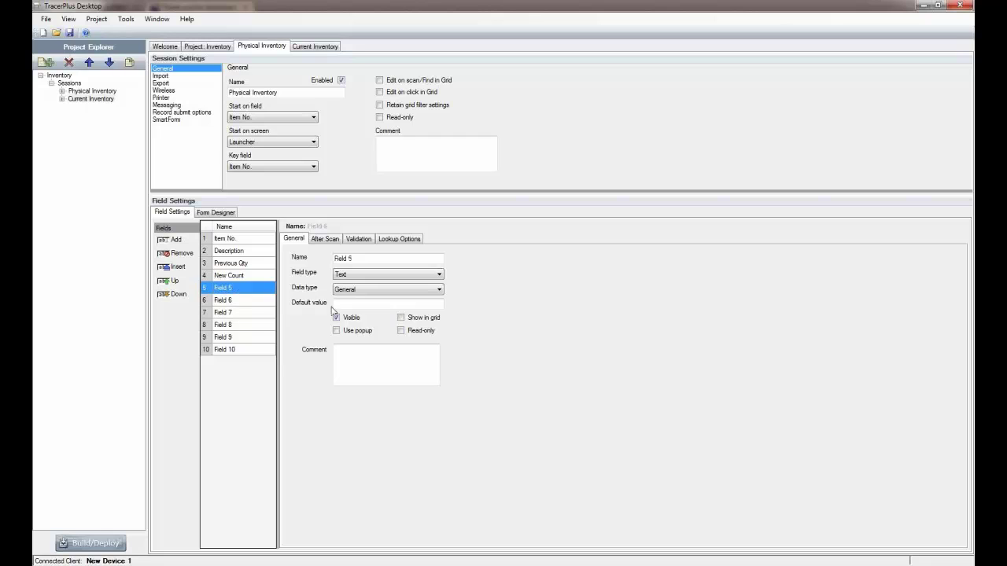
{"action": "type", "text": "T"}
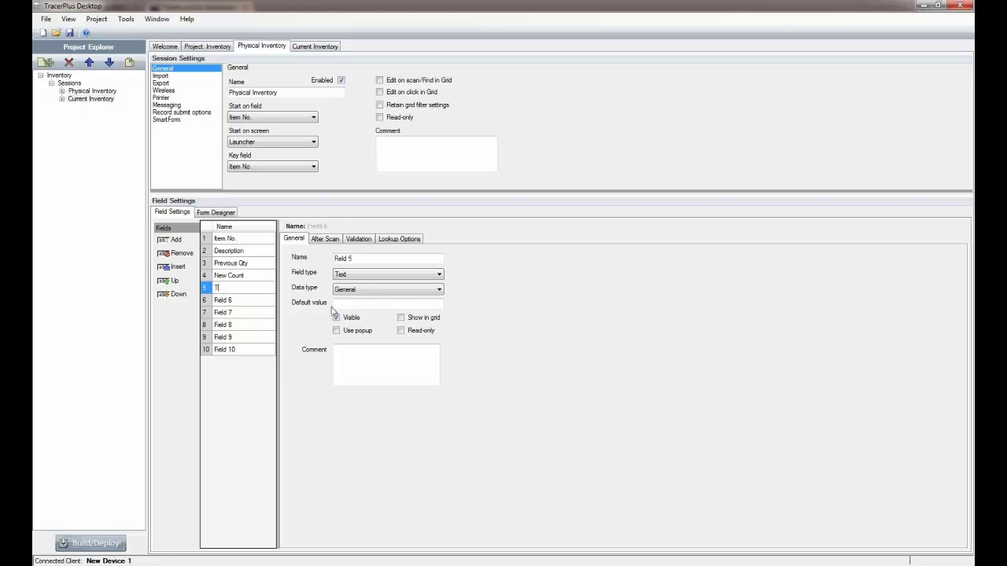
{"action": "type", "text": "otal Qty"}
{"action": "left_click", "coordinate": [224, 263]}
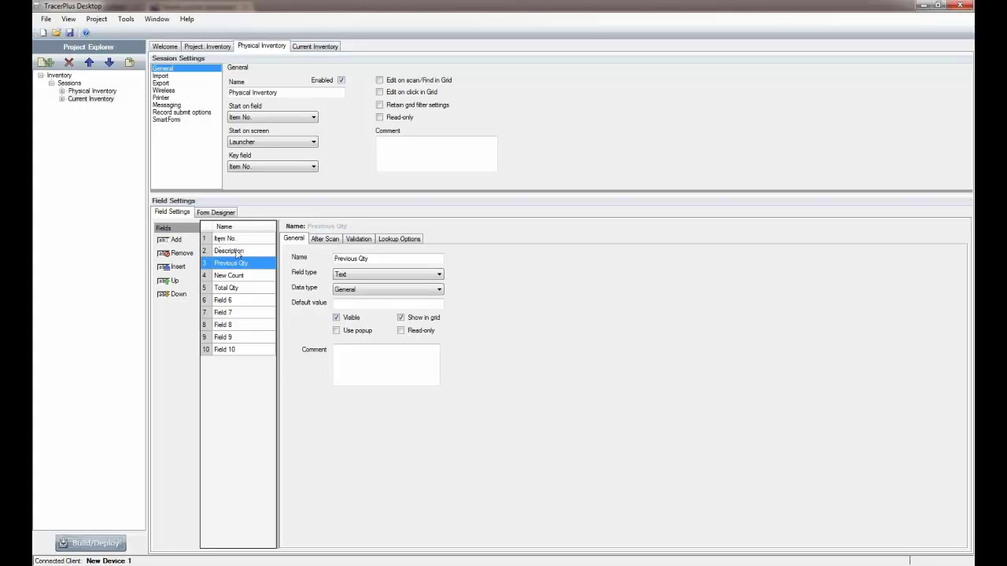
{"action": "left_click", "coordinate": [245, 276]}
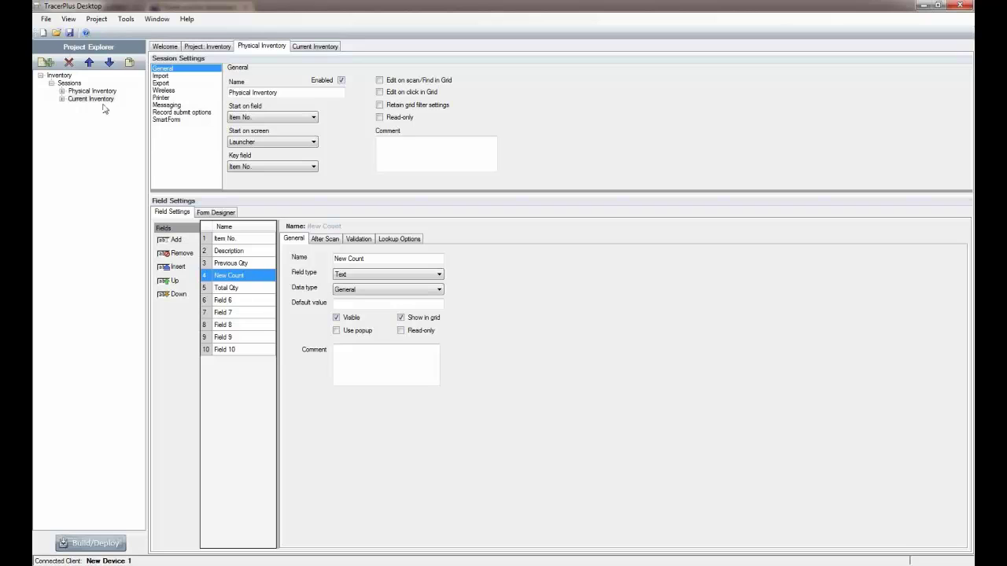
{"action": "left_click", "coordinate": [240, 288]}
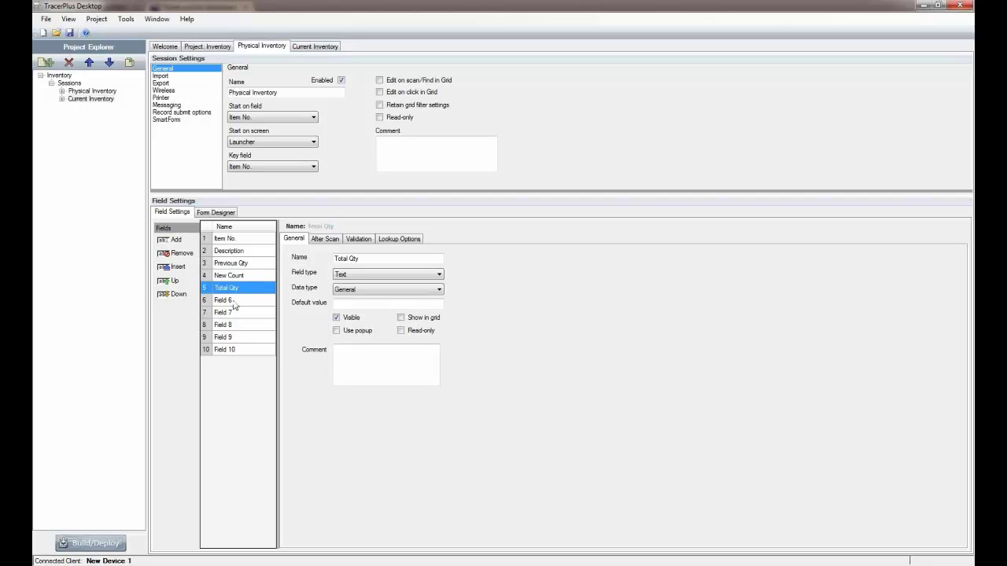
Rename the sixth Physical Inventory field to Date Time.
{"action": "left_click", "coordinate": [232, 302]}
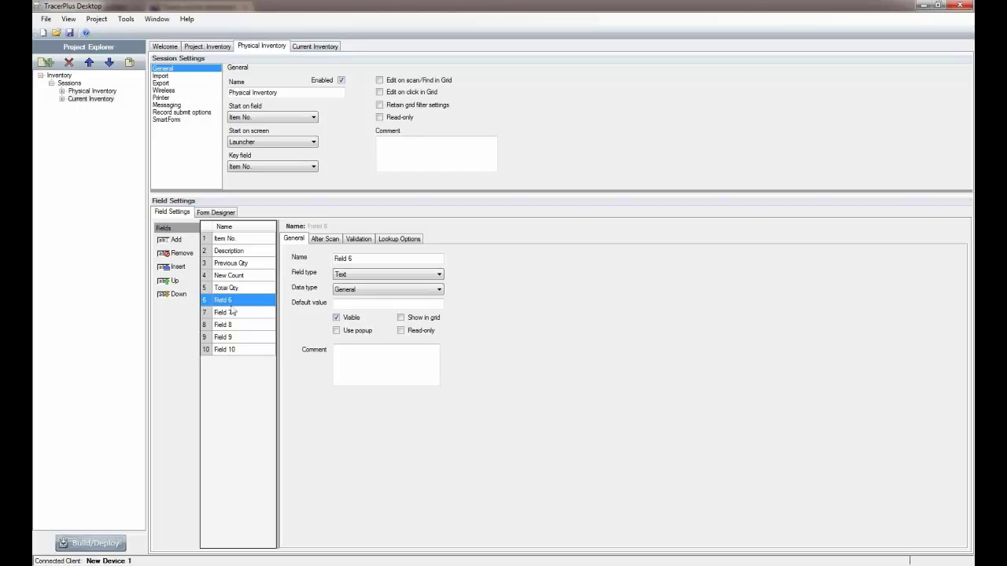
{"action": "type", "text": "D"}
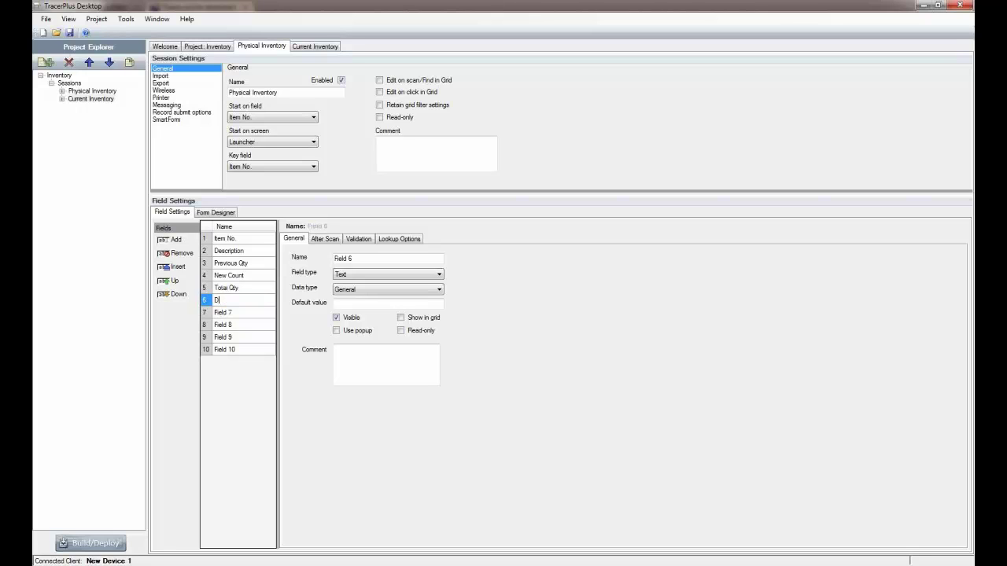
{"action": "type", "text": "atal"}
{"action": "type", "text": "Time"}
{"action": "key", "text": "Return"}
Remove the unused Physical Inventory fields, Field 7 through Field 10.
{"action": "left_click", "coordinate": [233, 315]}
{"action": "left_click", "coordinate": [189, 254]}
{"action": "left_click", "coordinate": [189, 254]}
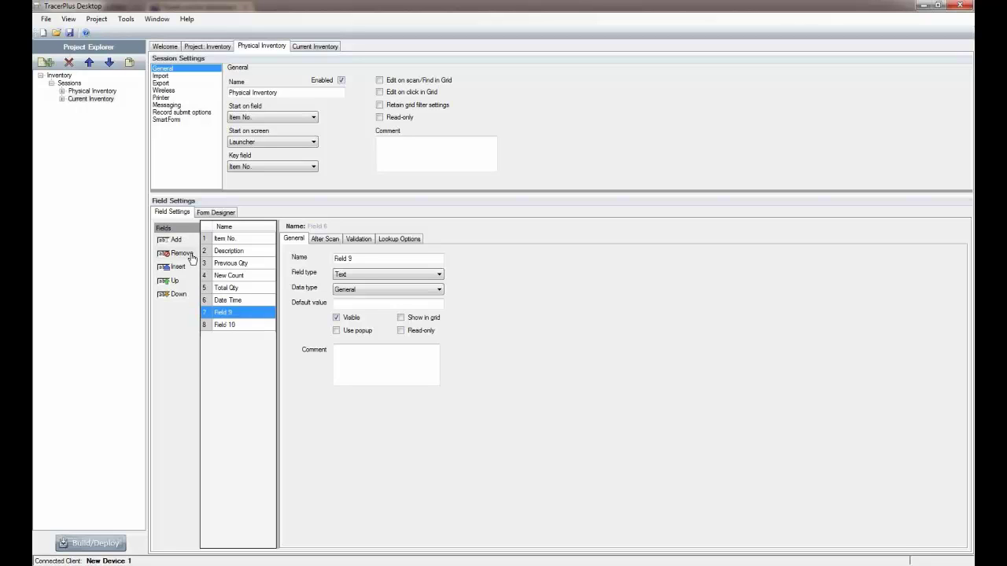
{"action": "left_click", "coordinate": [189, 254]}
{"action": "left_click", "coordinate": [188, 254]}
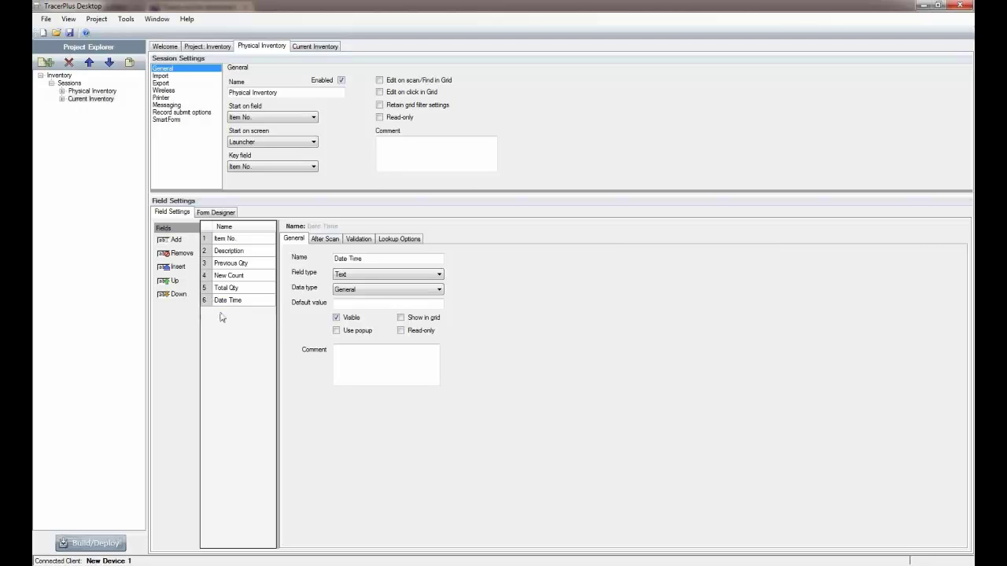
Make the Date Time field of the Physical Inventory session read-only.
{"action": "left_click", "coordinate": [210, 304]}
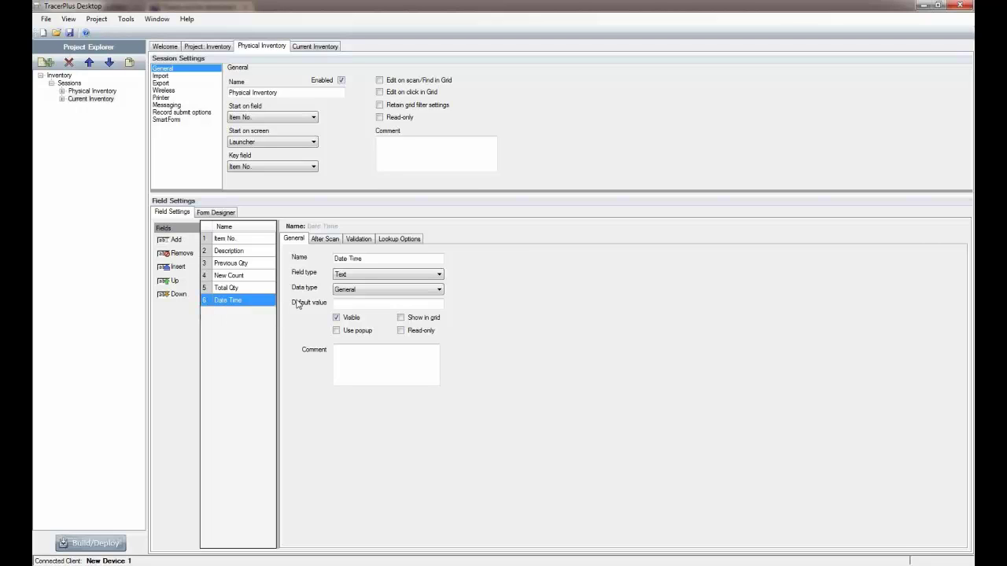
{"action": "left_click", "coordinate": [401, 331]}
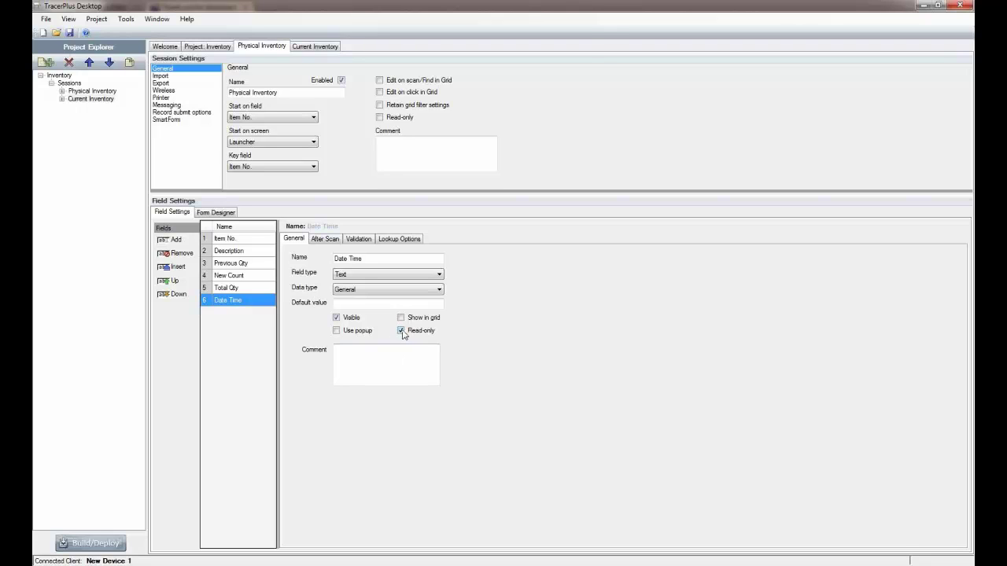
Set the Date Time field's data type to DateTime and check its date/time formatting options without changing them.
{"action": "left_click", "coordinate": [437, 291]}
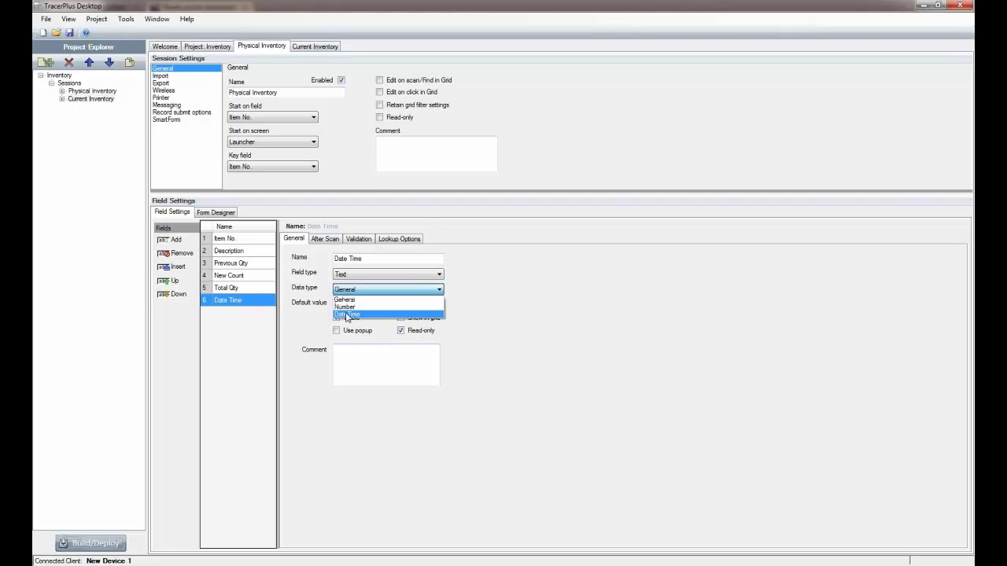
{"action": "left_click", "coordinate": [347, 315]}
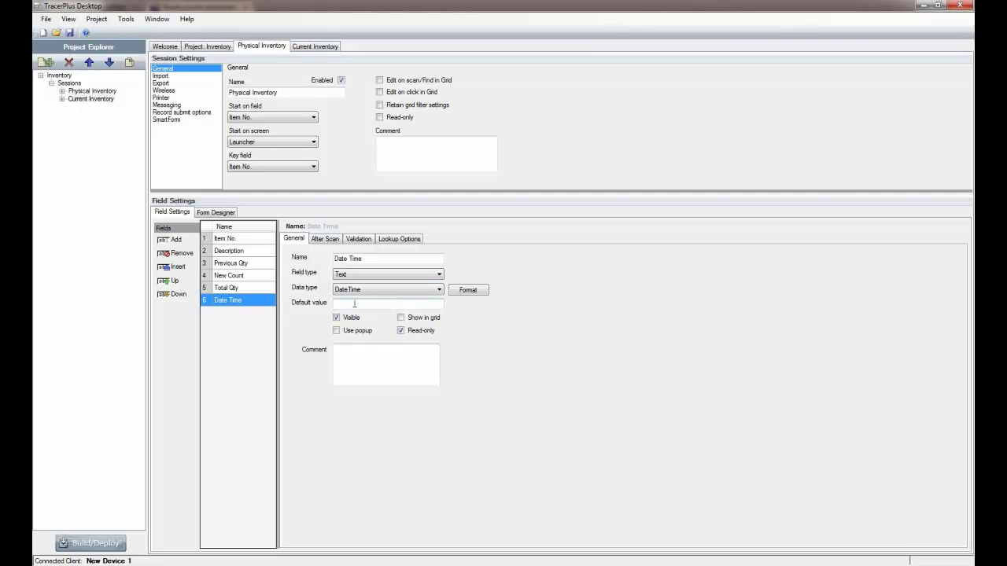
{"action": "left_click", "coordinate": [469, 295]}
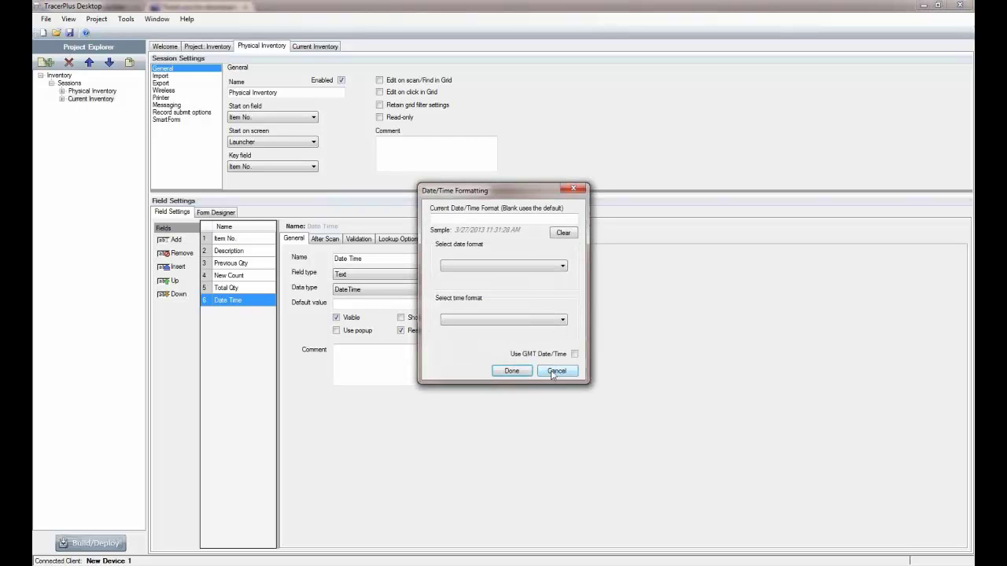
{"action": "left_click", "coordinate": [553, 375]}
{"action": "left_click", "coordinate": [556, 371]}
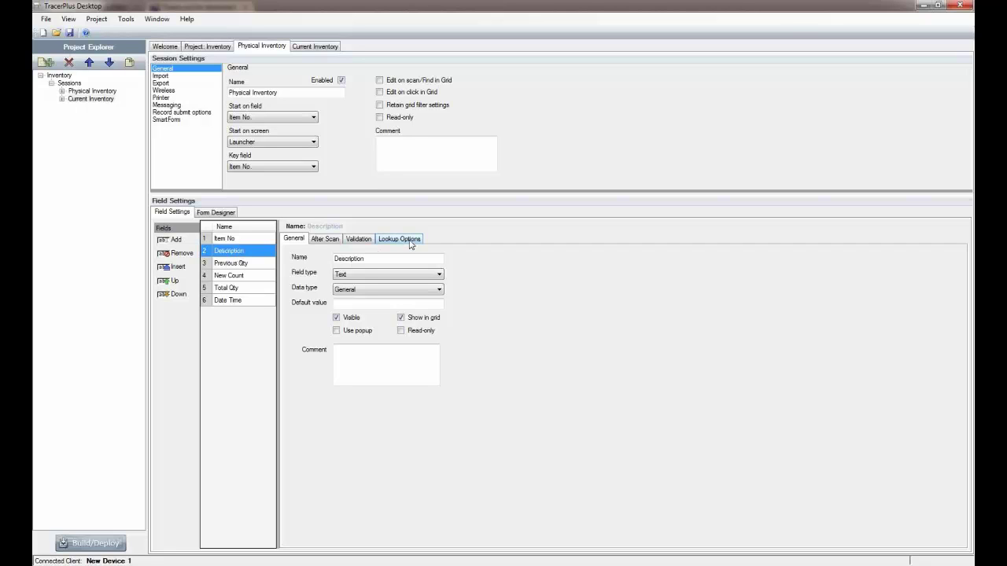
Enable a lookup for the Description field from the Current Inventory session, relating Item No. to Item No. with Description as the source field.
{"action": "left_click", "coordinate": [411, 243]}
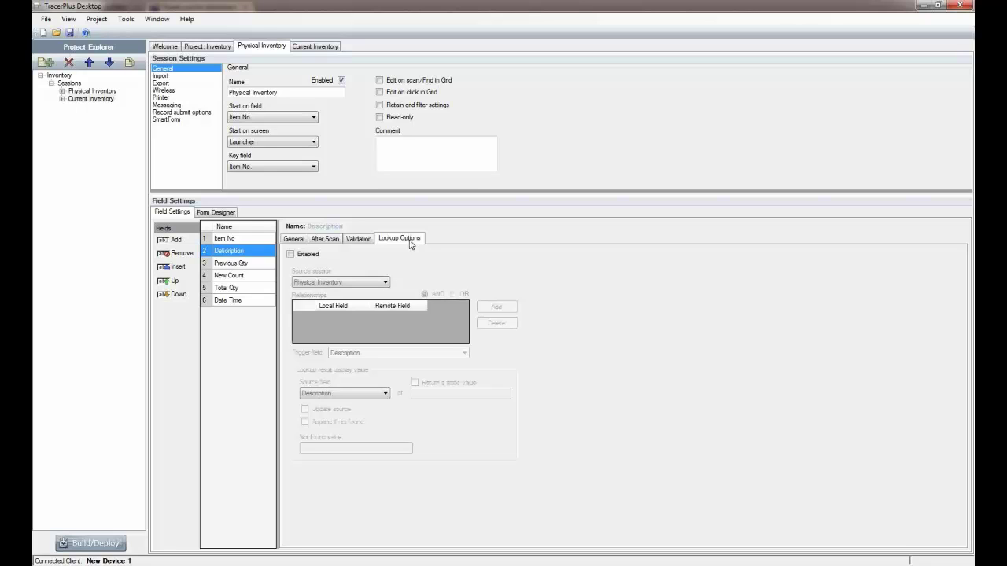
{"action": "left_click", "coordinate": [306, 259]}
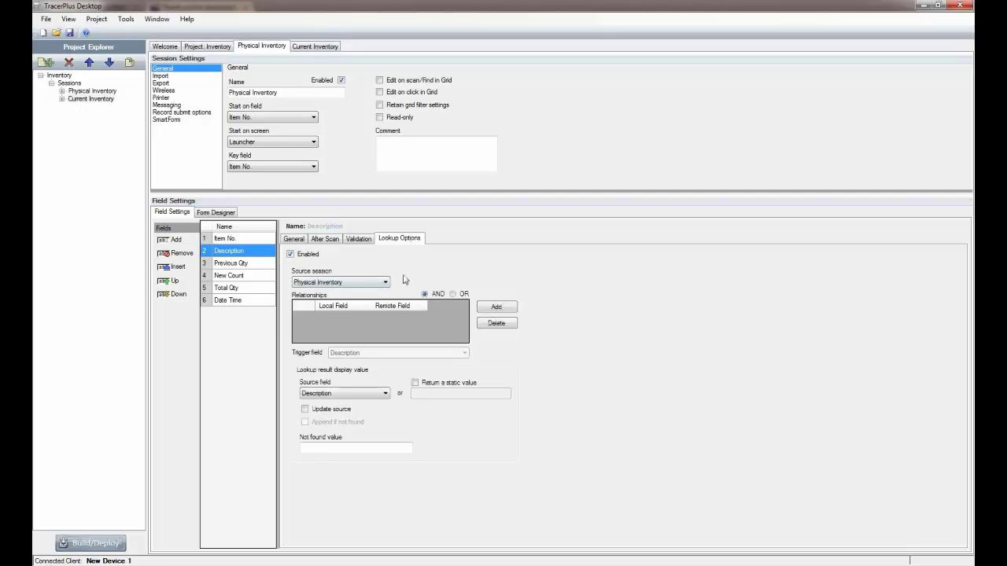
{"action": "key", "text": "Down"}
{"action": "left_click", "coordinate": [497, 308]}
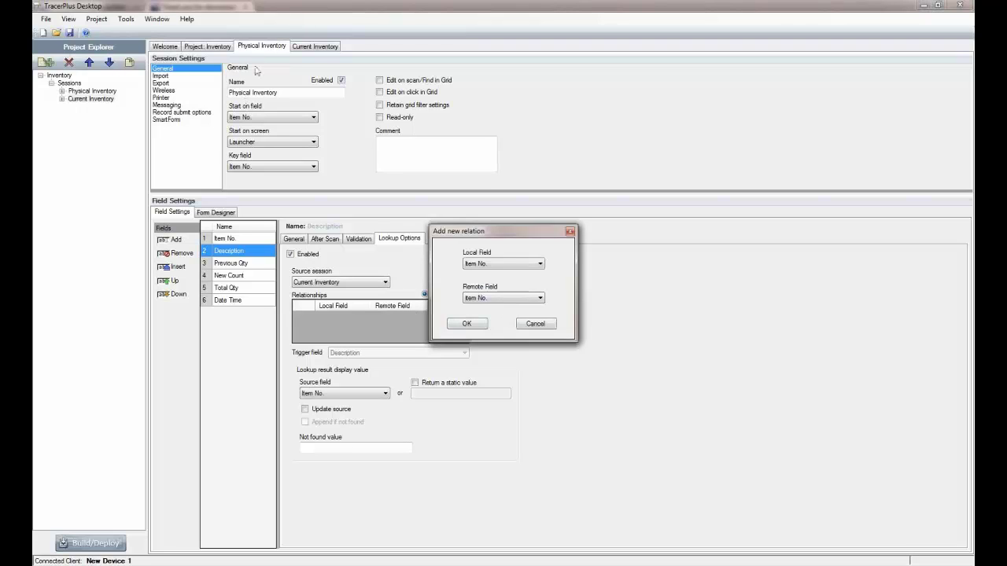
{"action": "left_click", "coordinate": [488, 267]}
{"action": "key", "text": "Return"}
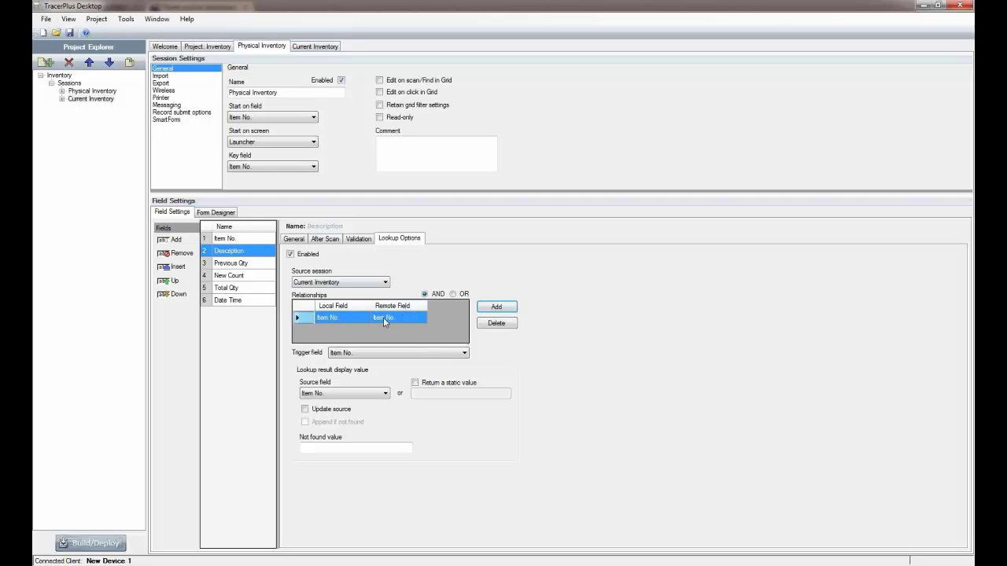
{"action": "left_click", "coordinate": [337, 393]}
{"action": "left_click", "coordinate": [334, 409]}
{"action": "left_click", "coordinate": [415, 383]}
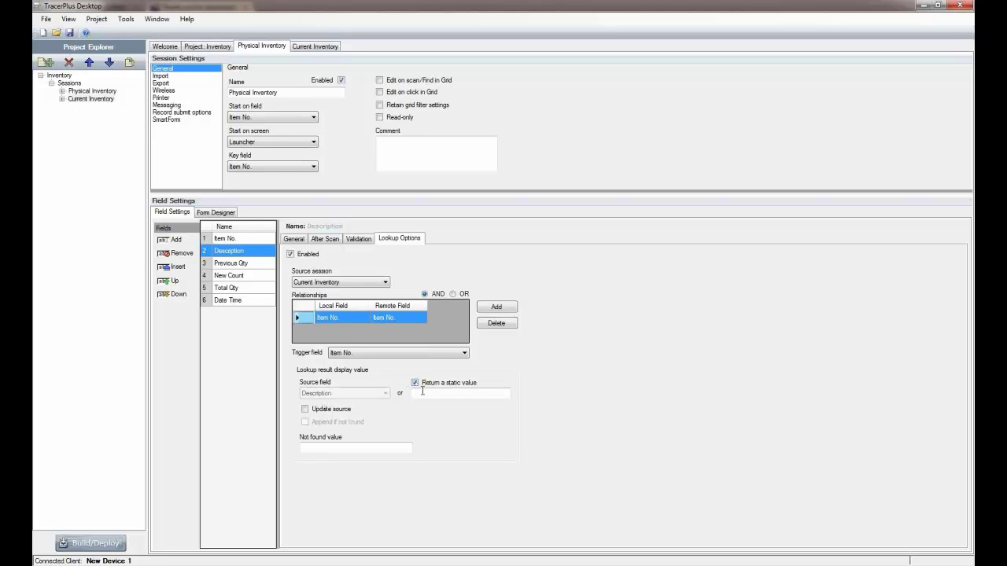
{"action": "left_click", "coordinate": [423, 393]}
{"action": "type", "text": "ITEM FOUND,"}
{"action": "left_click", "coordinate": [415, 383]}
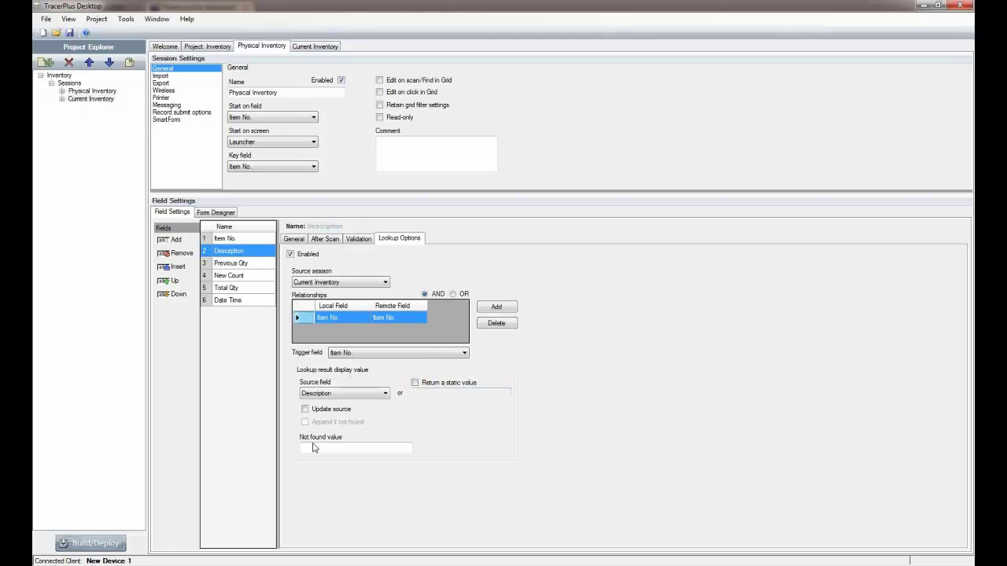
Enter an item-not-found message as the Description lookup's not found value and make the Description field read-only.
{"action": "left_click", "coordinate": [313, 447]}
{"action": "type", "text": "0"}
{"action": "type", "text": "Item: "}
{"action": "type", "text": "No"}
{"action": "type", "text": "not fou"}
{"action": "type", "text": "nd"}
{"action": "left_click", "coordinate": [294, 239]}
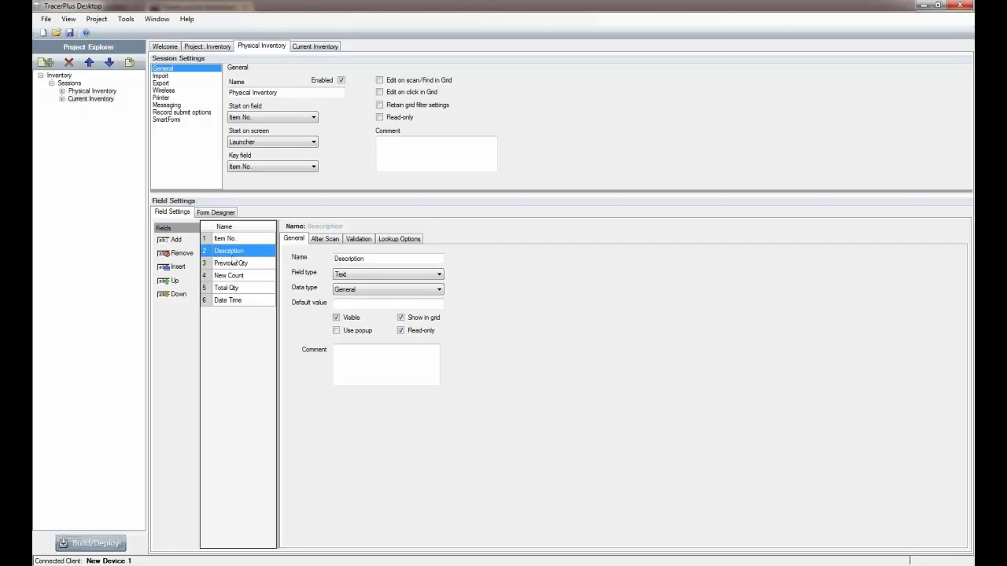
Enable a lookup for the Previous Qty field from Current Inventory, relating Item No. to Item No. with Current Qty as the source field.
{"action": "left_click", "coordinate": [233, 265]}
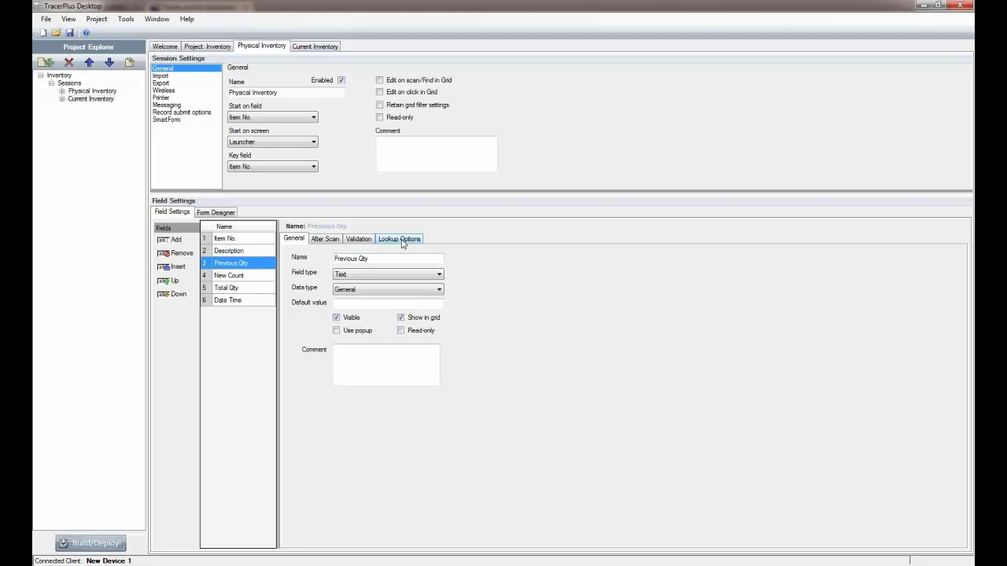
{"action": "left_click", "coordinate": [402, 244]}
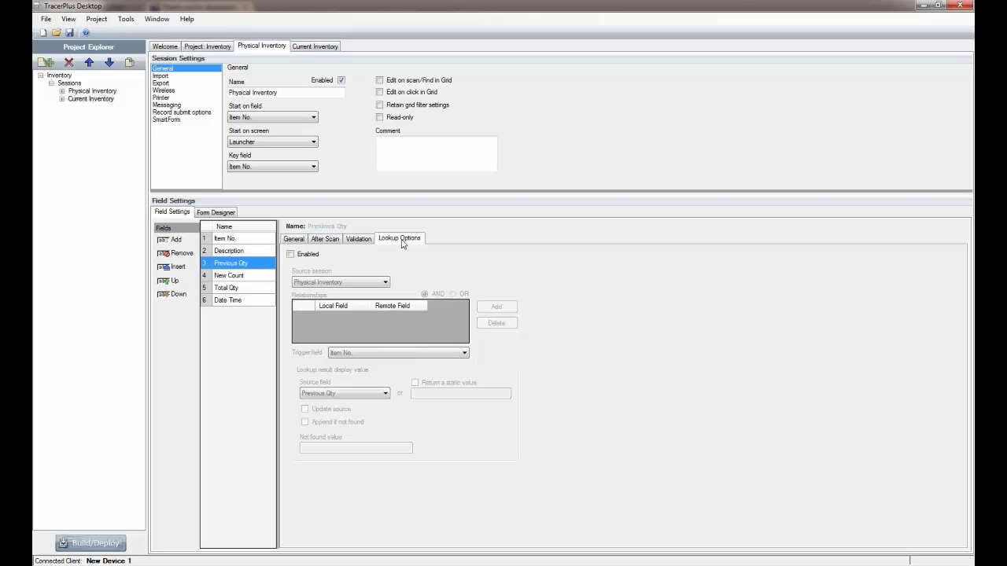
{"action": "left_click", "coordinate": [306, 254]}
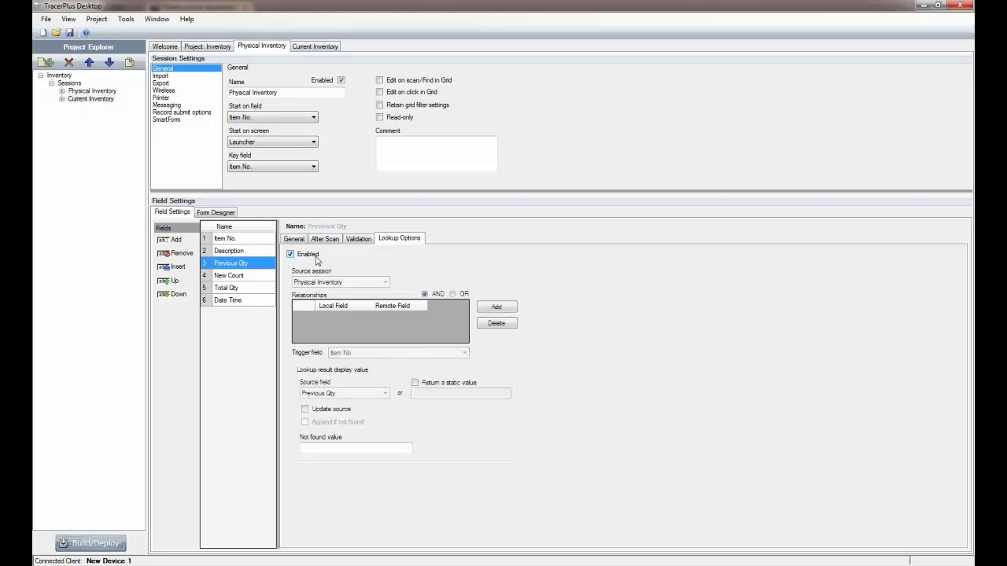
{"action": "left_click", "coordinate": [339, 282]}
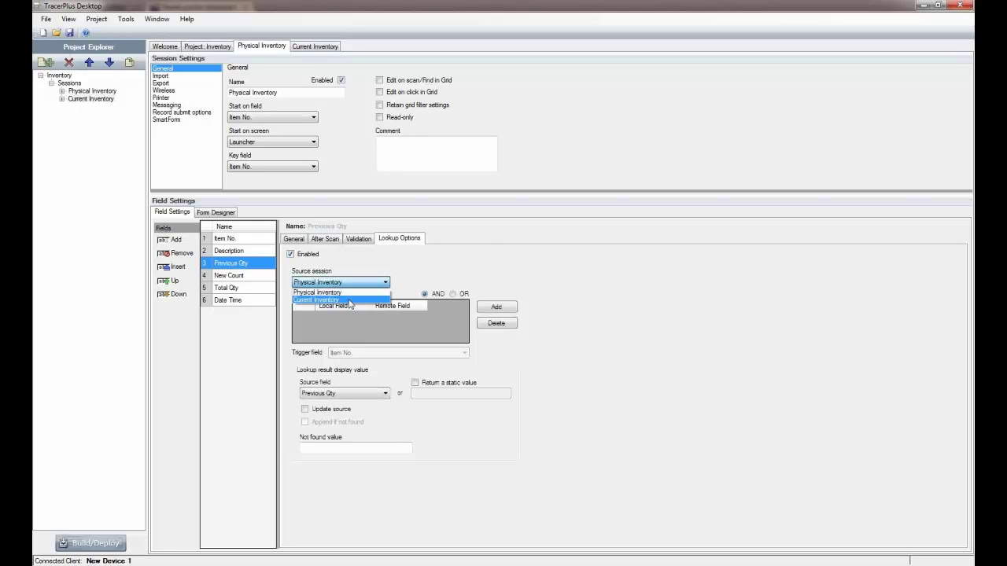
{"action": "left_click", "coordinate": [346, 300]}
{"action": "left_click", "coordinate": [496, 307]}
{"action": "left_click", "coordinate": [471, 322]}
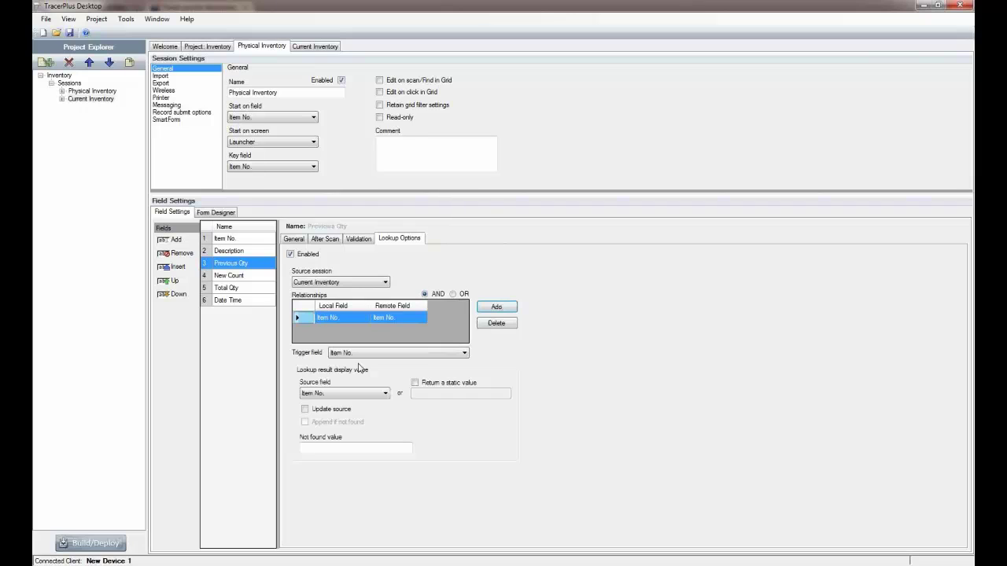
{"action": "left_click", "coordinate": [346, 393]}
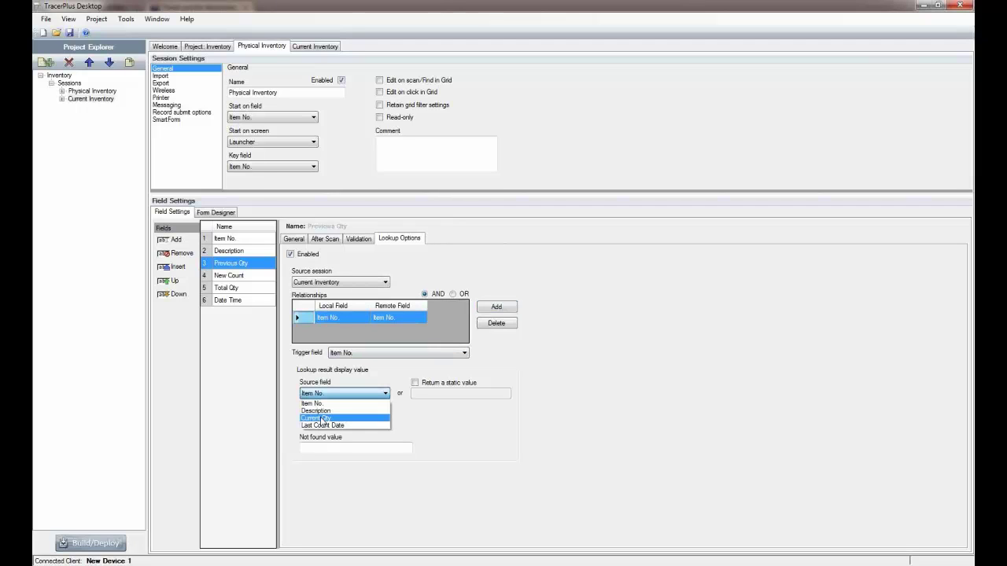
{"action": "left_click", "coordinate": [321, 418]}
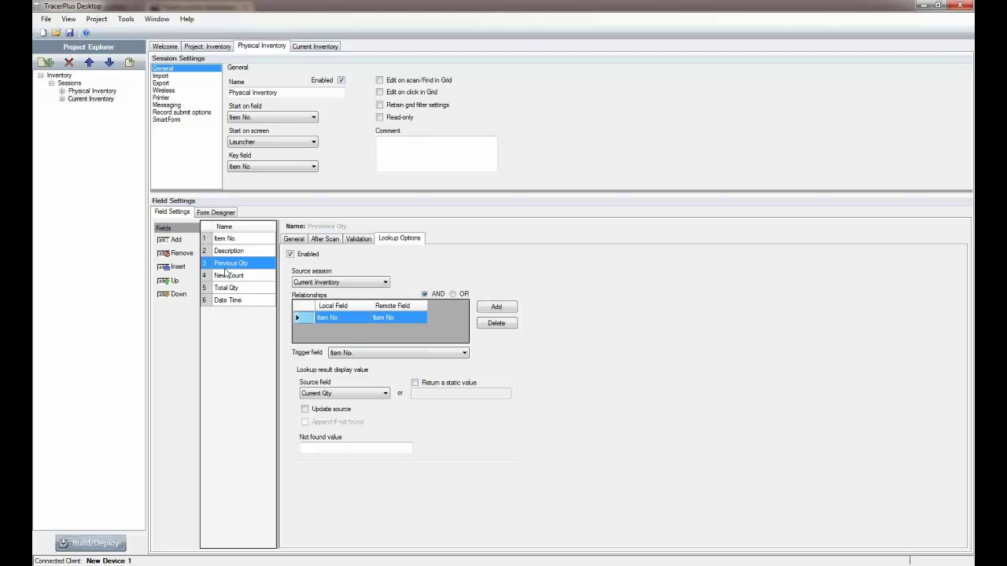
{"action": "left_click", "coordinate": [293, 238]}
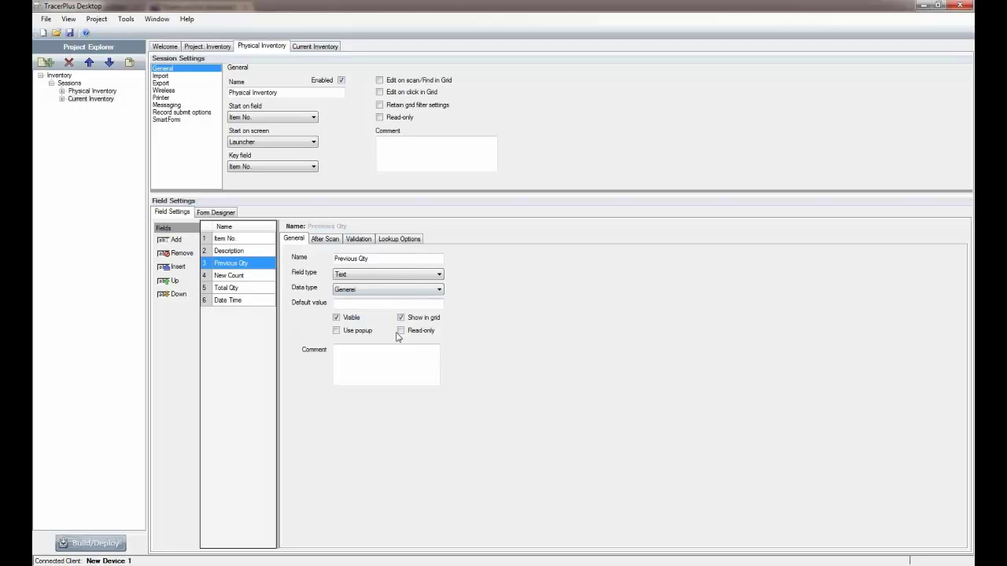
Set the data type of the New Count field to Number.
{"action": "left_click", "coordinate": [219, 275]}
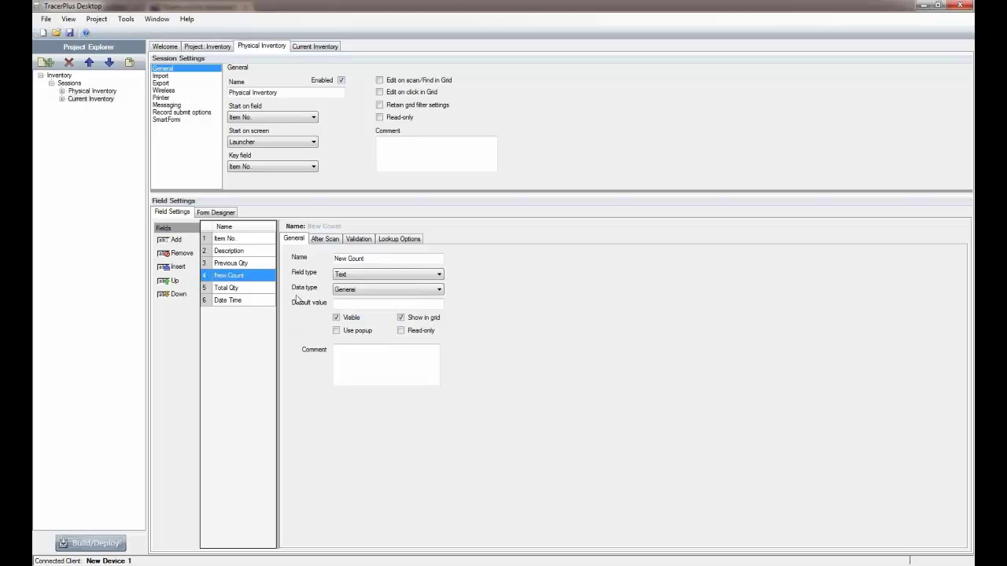
{"action": "left_click", "coordinate": [382, 289]}
{"action": "left_click", "coordinate": [369, 307]}
Change the field type of the Total Qty field to Calculated.
{"action": "left_click", "coordinate": [245, 290]}
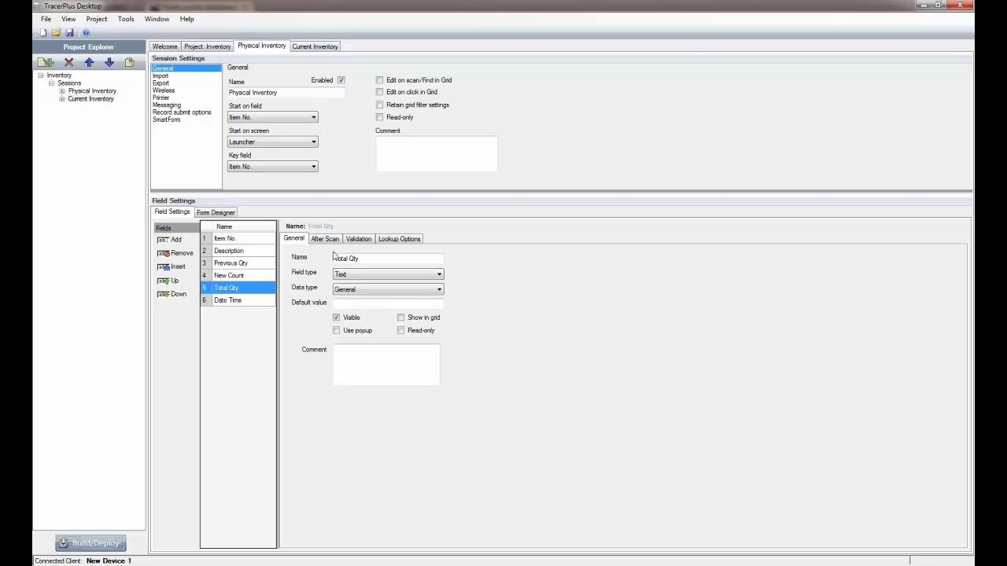
{"action": "left_click", "coordinate": [383, 239]}
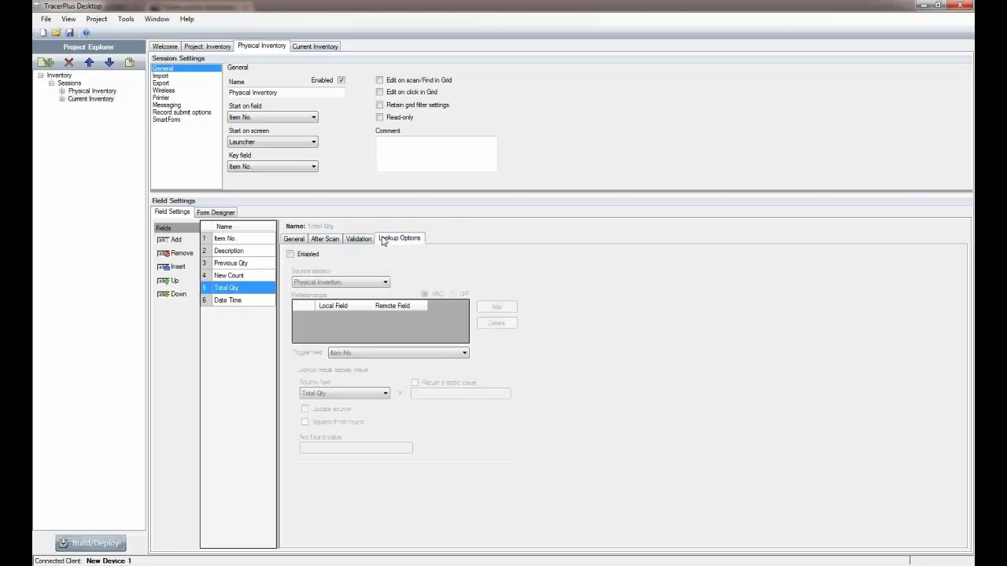
{"action": "left_click", "coordinate": [293, 239]}
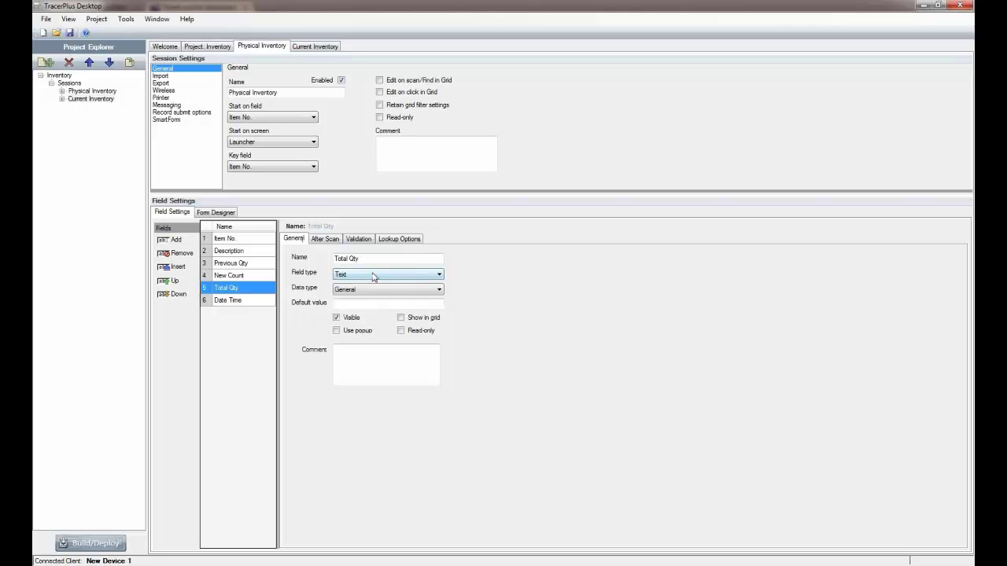
{"action": "left_click", "coordinate": [374, 275]}
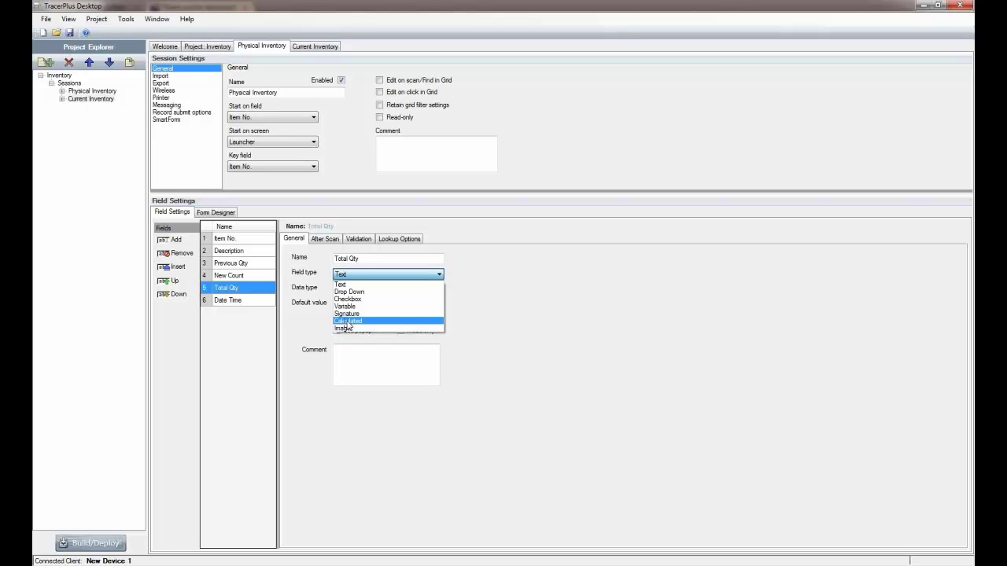
{"action": "left_click", "coordinate": [348, 322]}
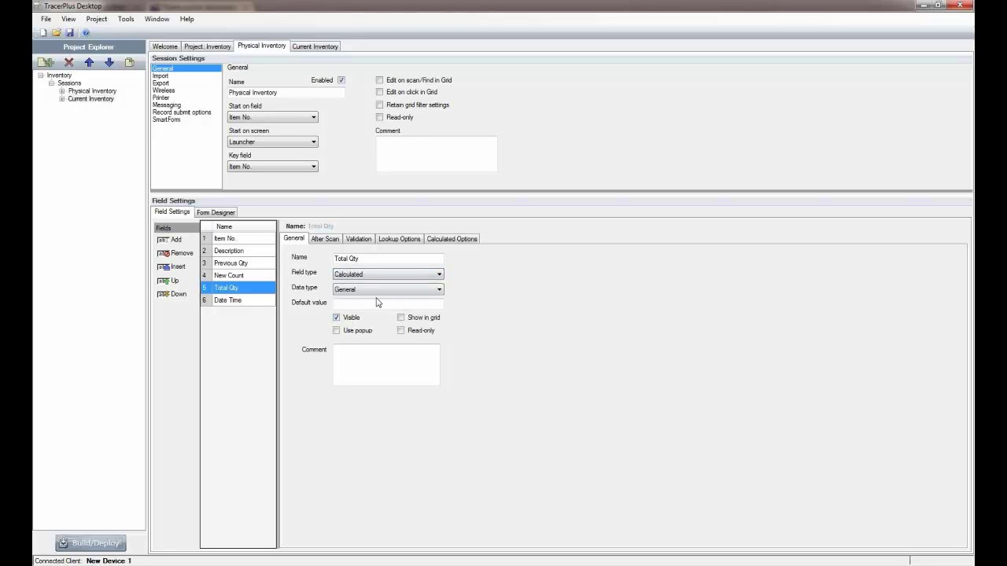
Define the Total Qty calculation with the Add function as Previous Qty plus New Count.
{"action": "left_click", "coordinate": [460, 240]}
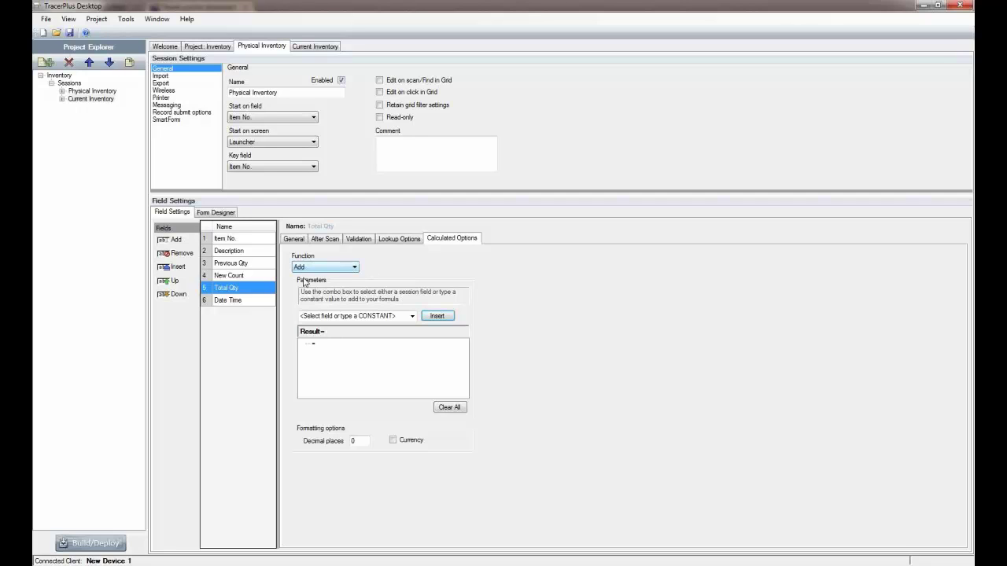
{"action": "left_click", "coordinate": [353, 268]}
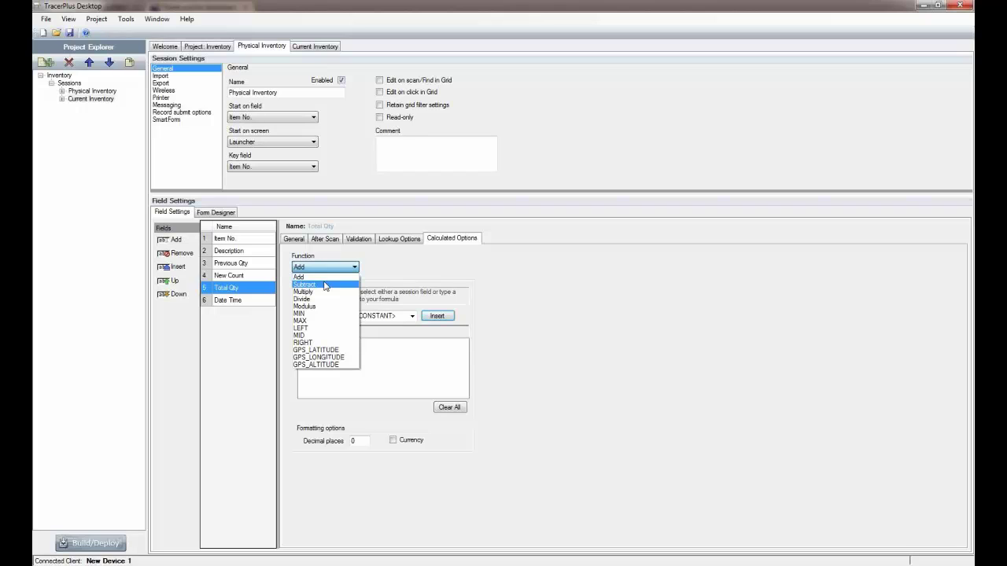
{"action": "left_click", "coordinate": [392, 328]}
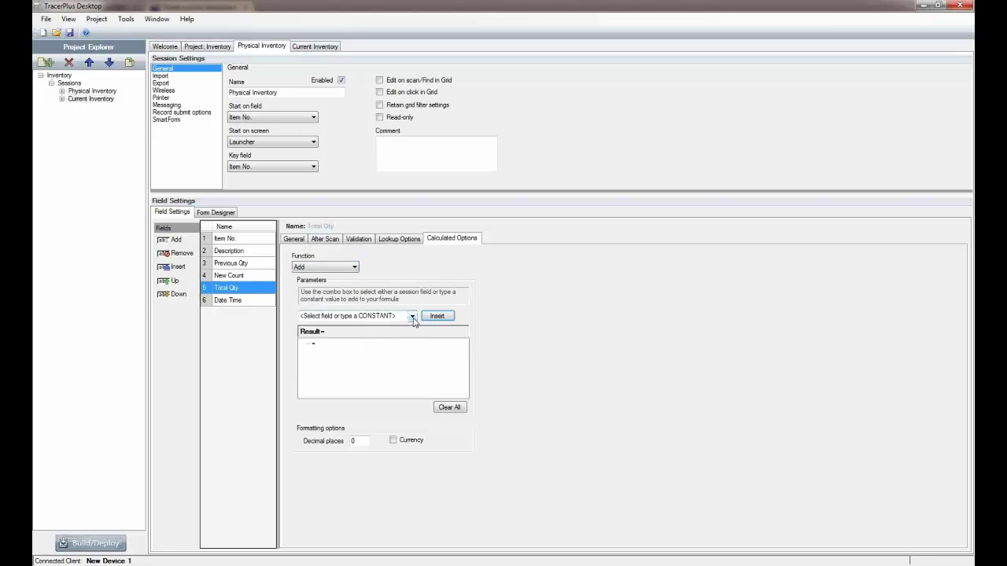
{"action": "left_click", "coordinate": [411, 316]}
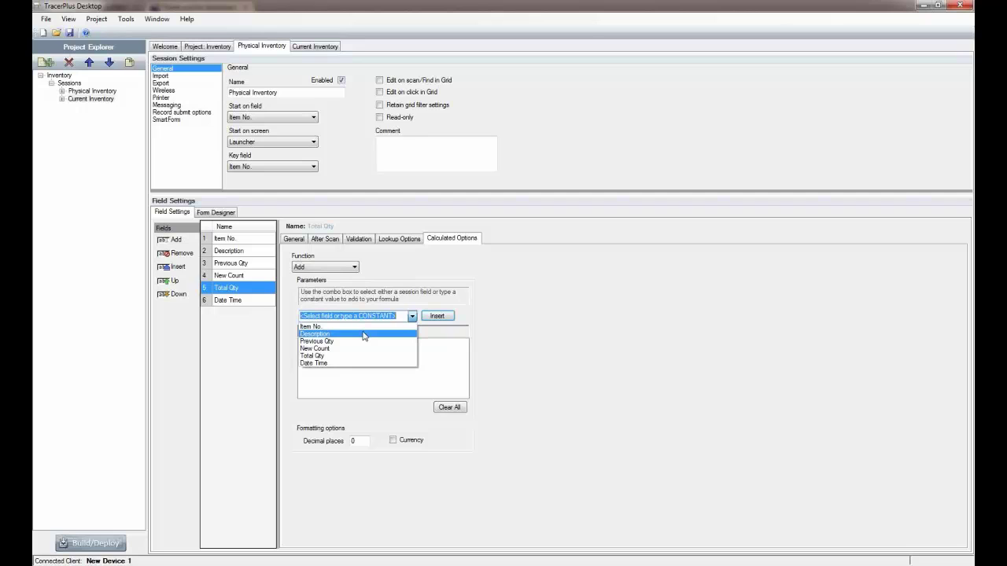
{"action": "left_click", "coordinate": [315, 343]}
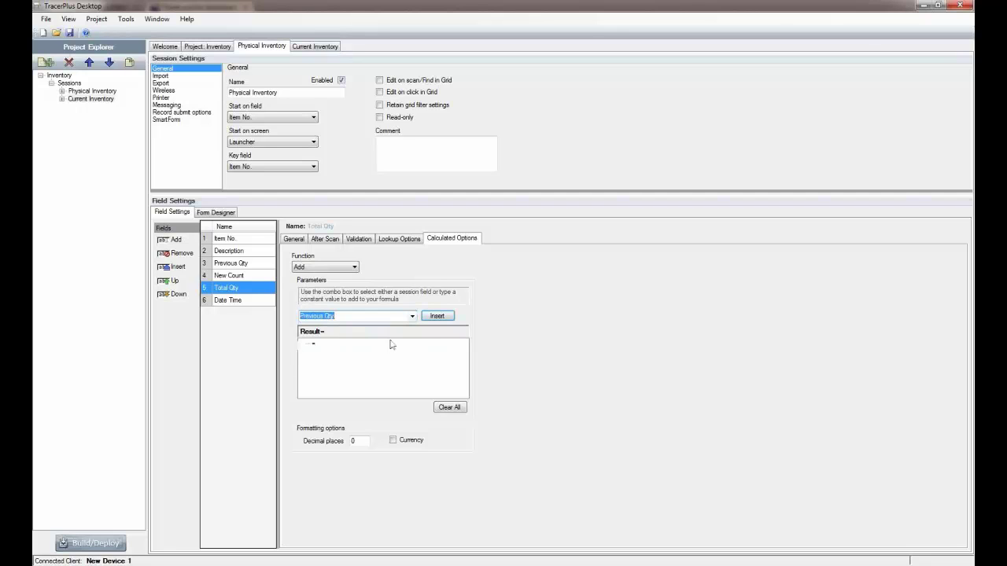
{"action": "left_click", "coordinate": [437, 316]}
{"action": "left_click", "coordinate": [412, 315]}
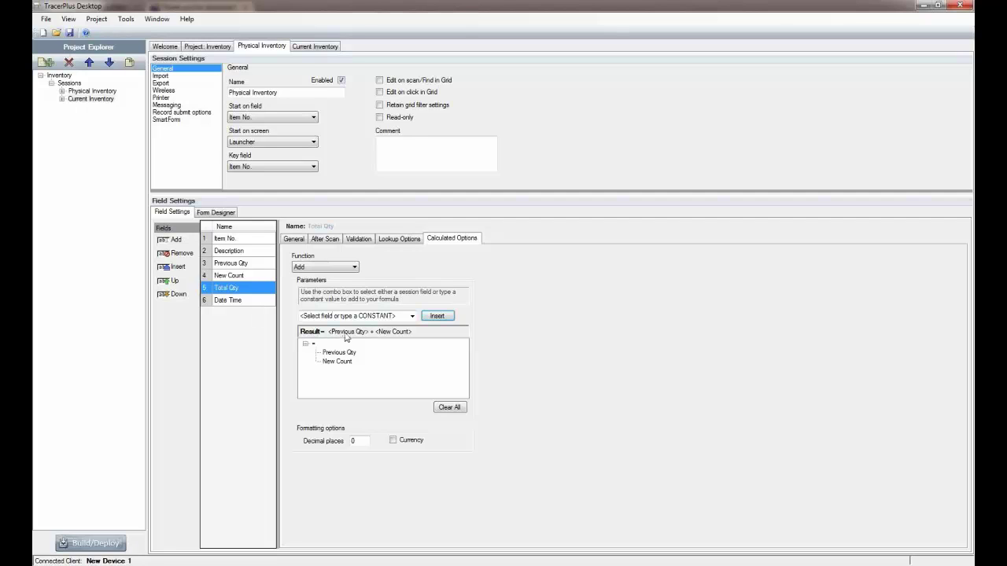
Set the data type of the Total Qty field to Number.
{"action": "left_click", "coordinate": [295, 239]}
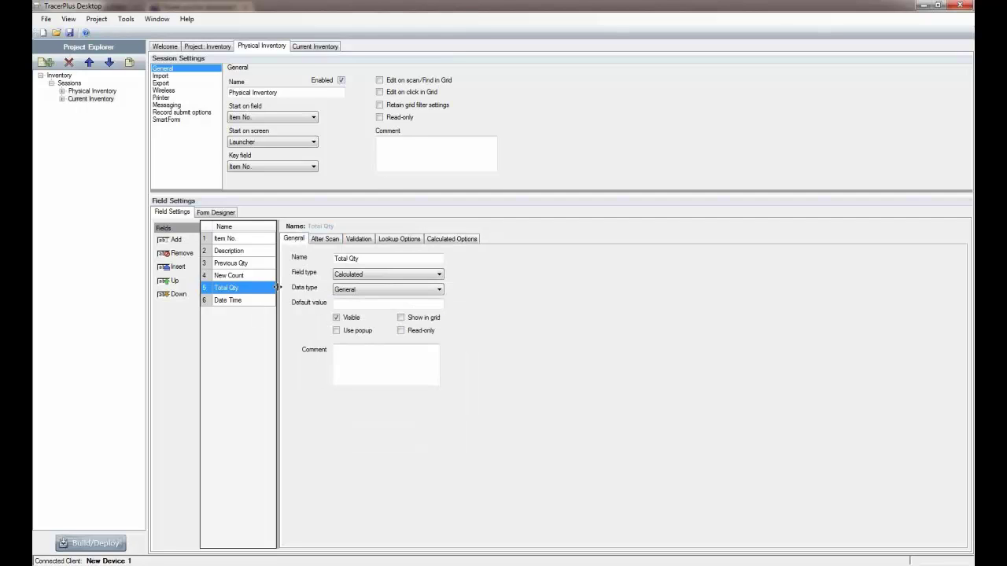
{"action": "left_click", "coordinate": [358, 290]}
{"action": "left_click", "coordinate": [362, 290]}
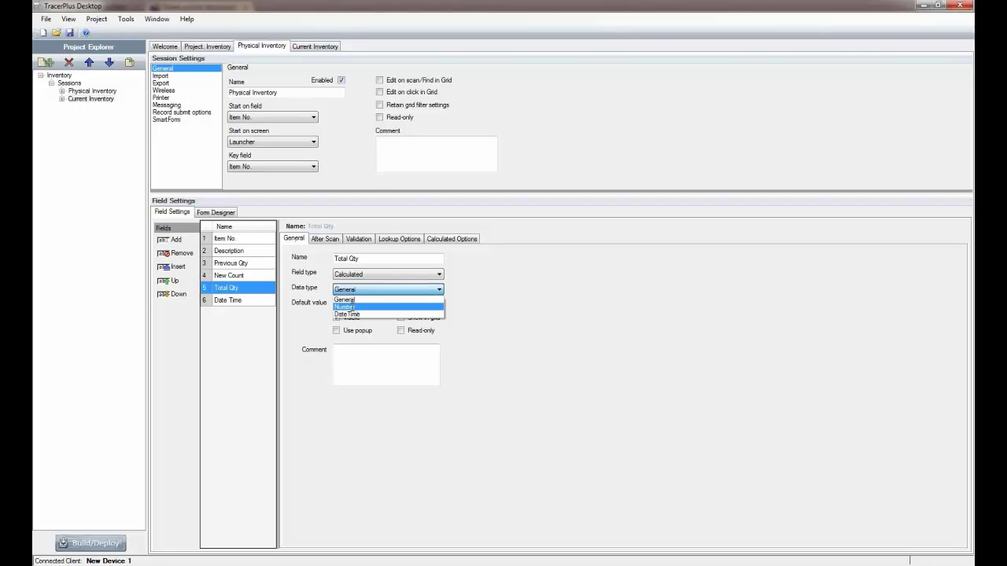
{"action": "left_click", "coordinate": [349, 307]}
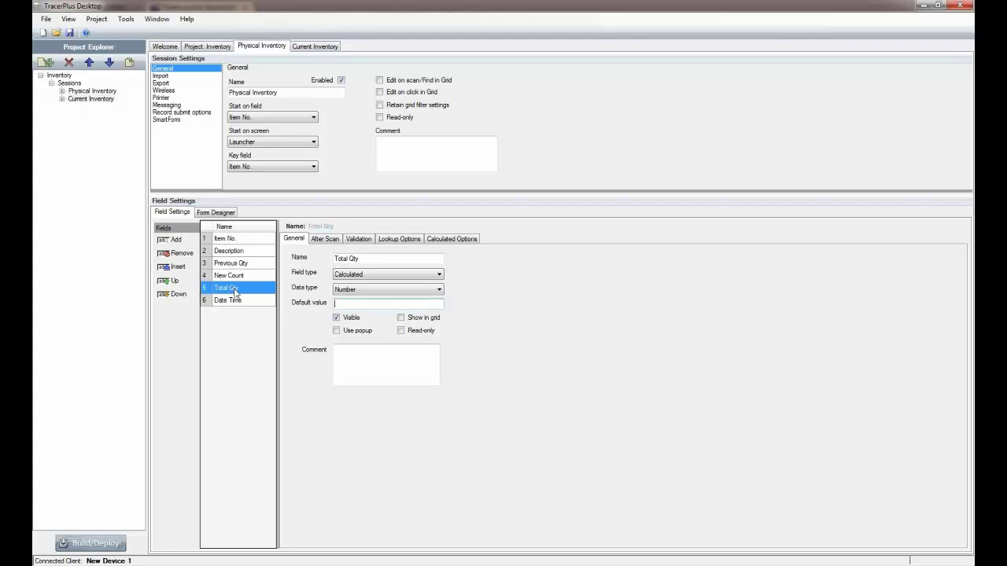
Enable a Total Qty lookup on Current Inventory matching Item No., sourced from Current Qty, with Update source on and a not-found value of 0.
{"action": "left_click", "coordinate": [410, 243]}
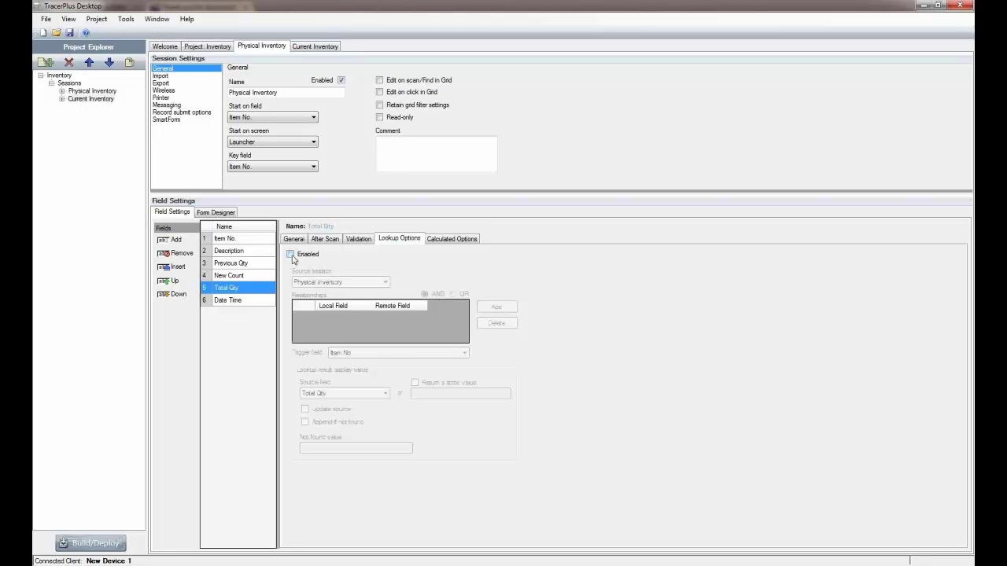
{"action": "left_click", "coordinate": [291, 255]}
{"action": "left_click", "coordinate": [291, 256]}
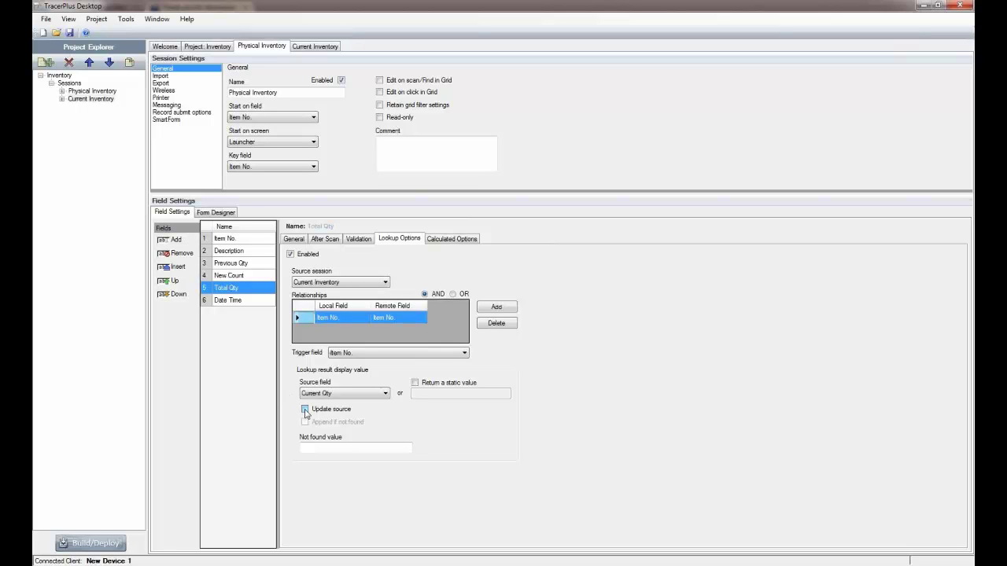
{"action": "left_click", "coordinate": [305, 410]}
{"action": "left_click", "coordinate": [372, 447]}
{"action": "type", "text": "0"}
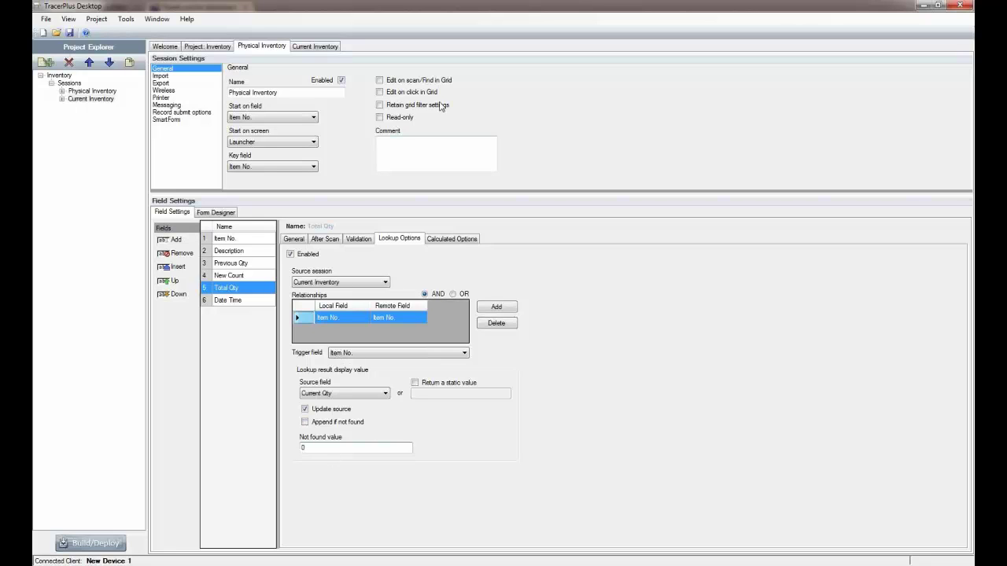
Set the Item No. field's after-scan goto field to New Count.
{"action": "left_click", "coordinate": [359, 238]}
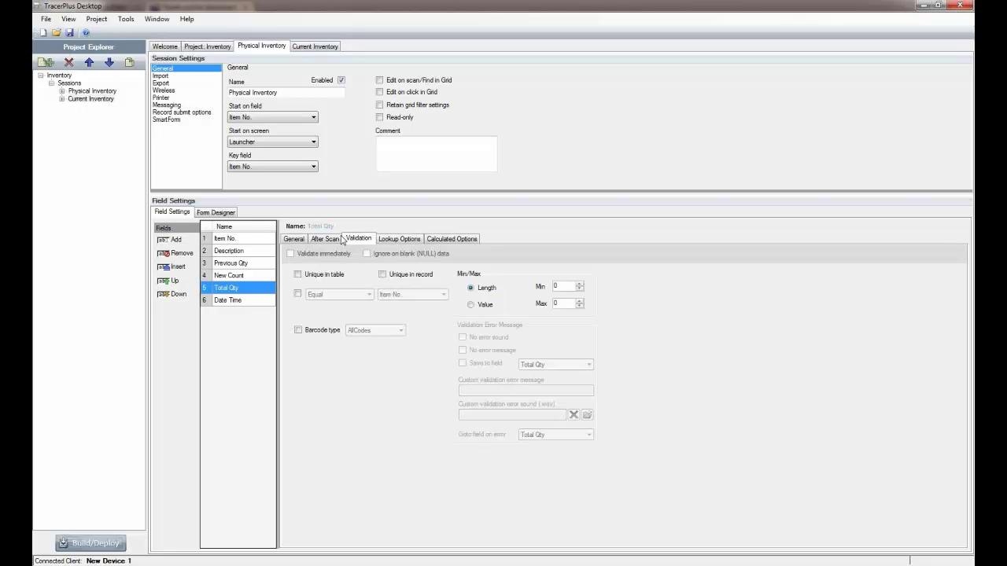
{"action": "left_click", "coordinate": [293, 239]}
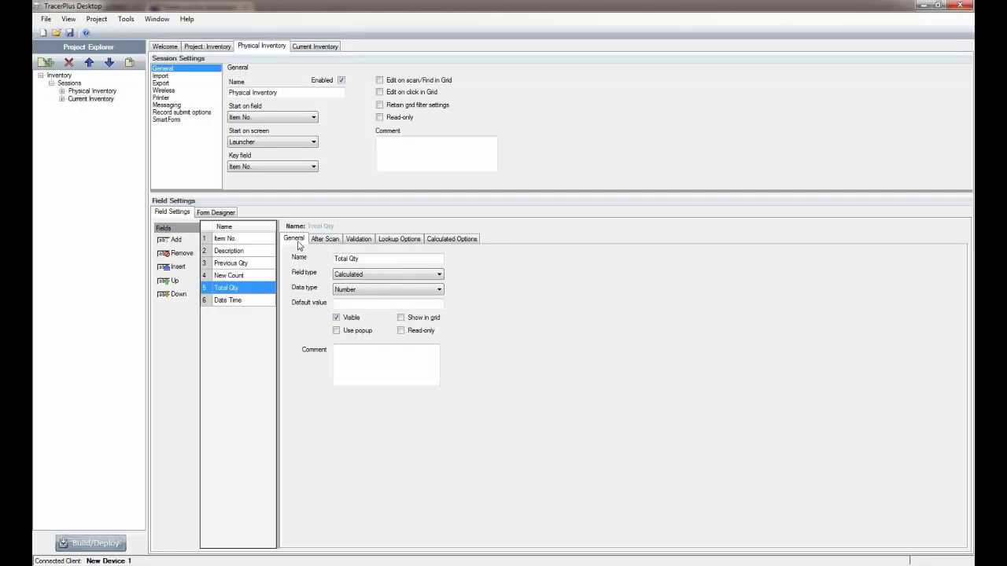
{"action": "left_click", "coordinate": [236, 240]}
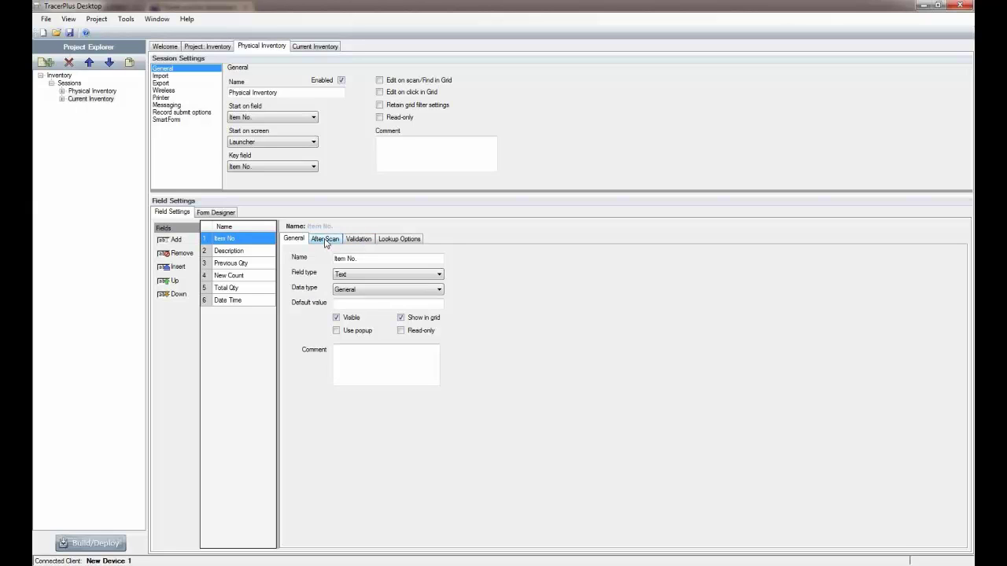
{"action": "left_click", "coordinate": [326, 241]}
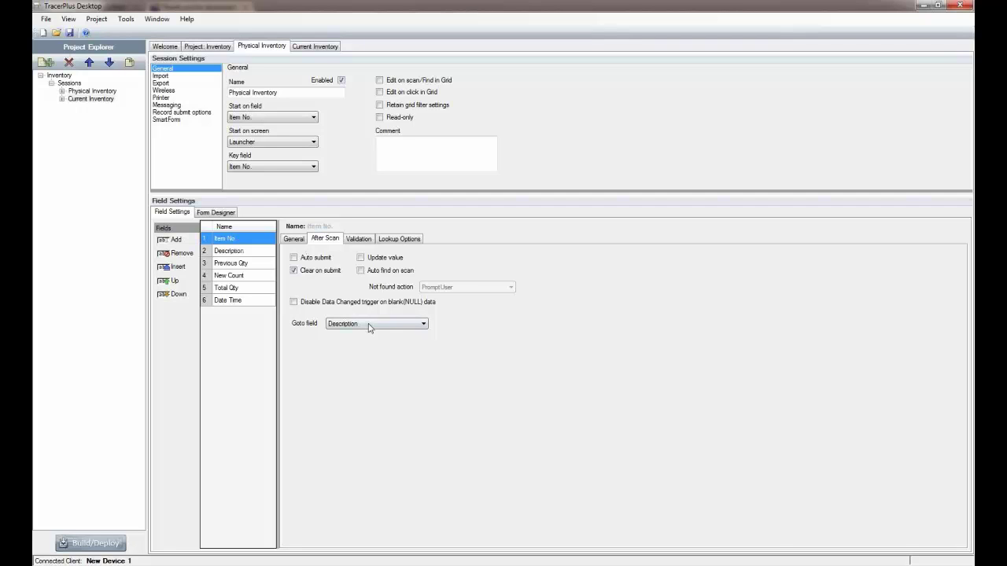
{"action": "left_click", "coordinate": [397, 325]}
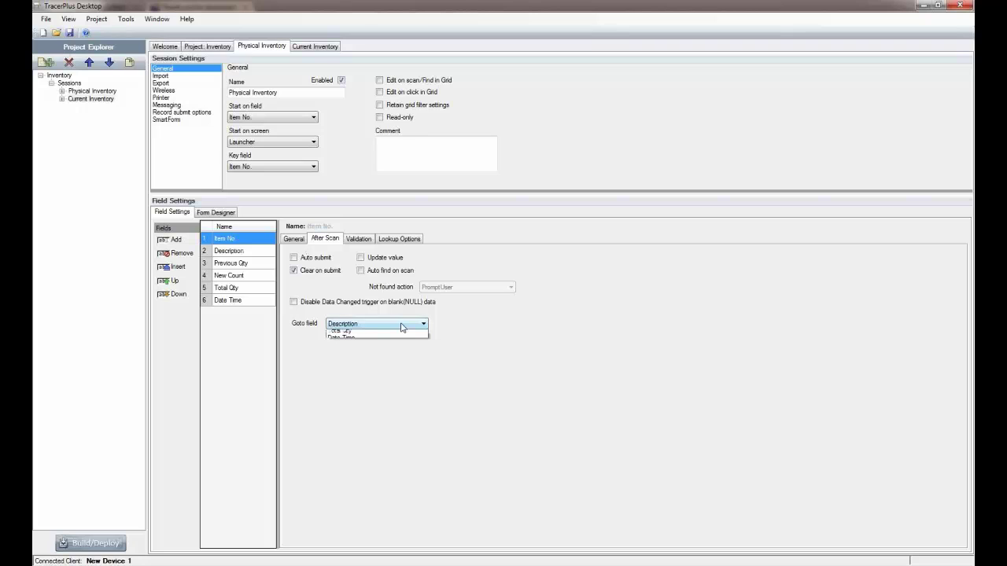
{"action": "left_click", "coordinate": [390, 357]}
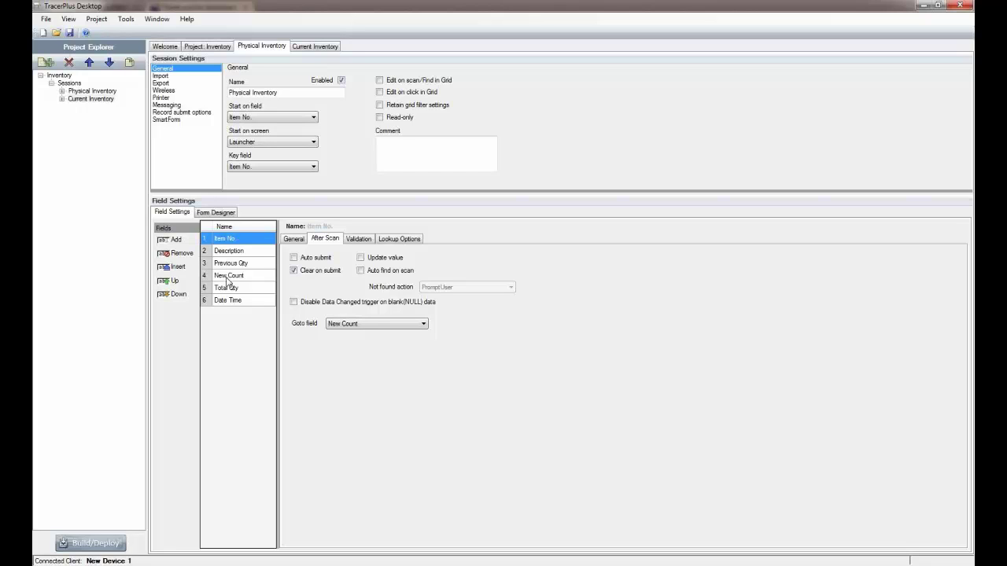
{"action": "key", "text": "Down"}
Adjust the New Count field's after-scan Auto submit and Clear on submit options.
{"action": "left_click", "coordinate": [228, 277]}
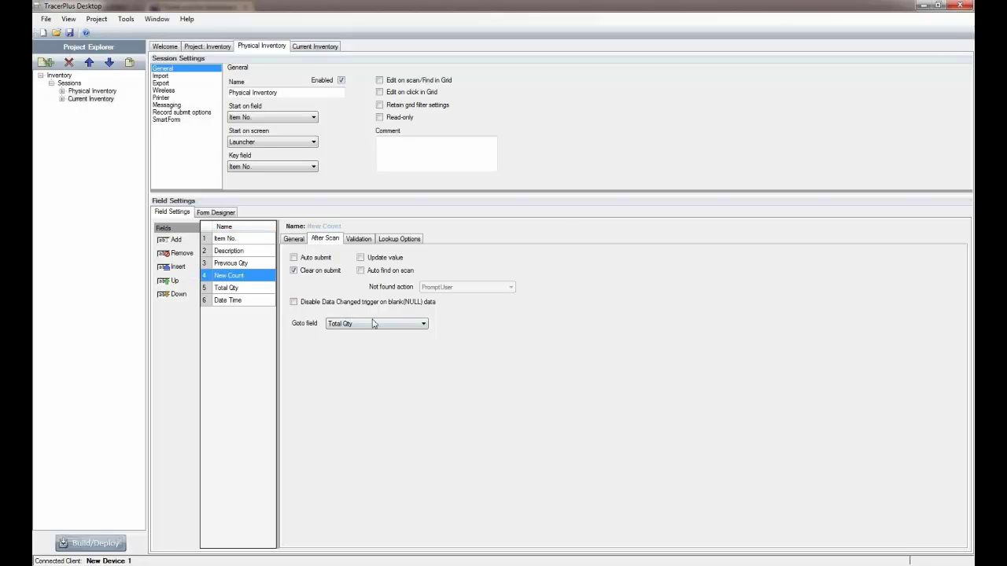
{"action": "scroll", "coordinate": [374, 324], "scroll_direction": "up", "scroll_amount": 3}
{"action": "left_click", "coordinate": [294, 258]}
{"action": "left_click", "coordinate": [292, 270]}
Set the minimum validation length of the Item No. field to 5.
{"action": "left_click", "coordinate": [260, 237]}
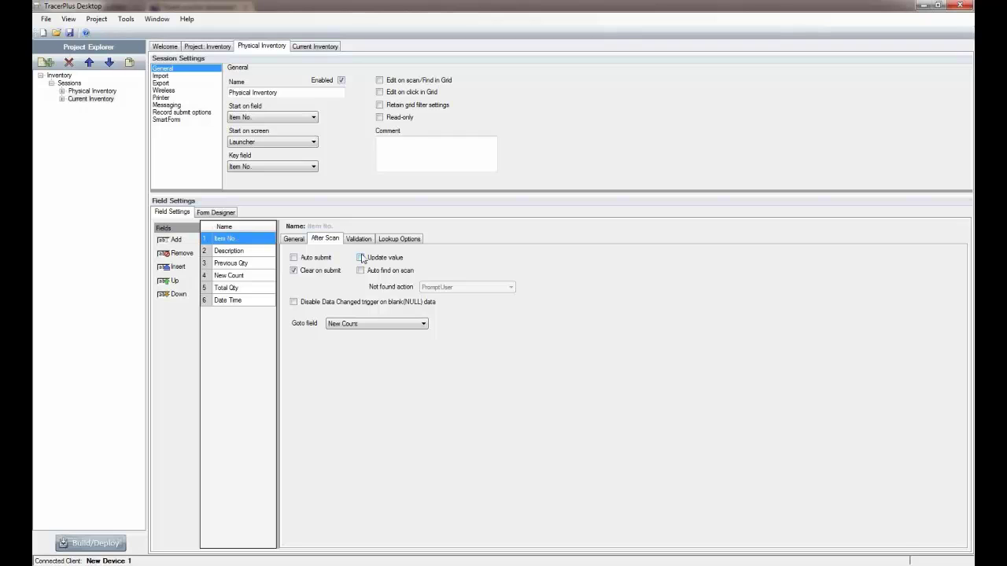
{"action": "left_click", "coordinate": [280, 170]}
{"action": "left_click", "coordinate": [202, 194]}
{"action": "left_click", "coordinate": [359, 239]}
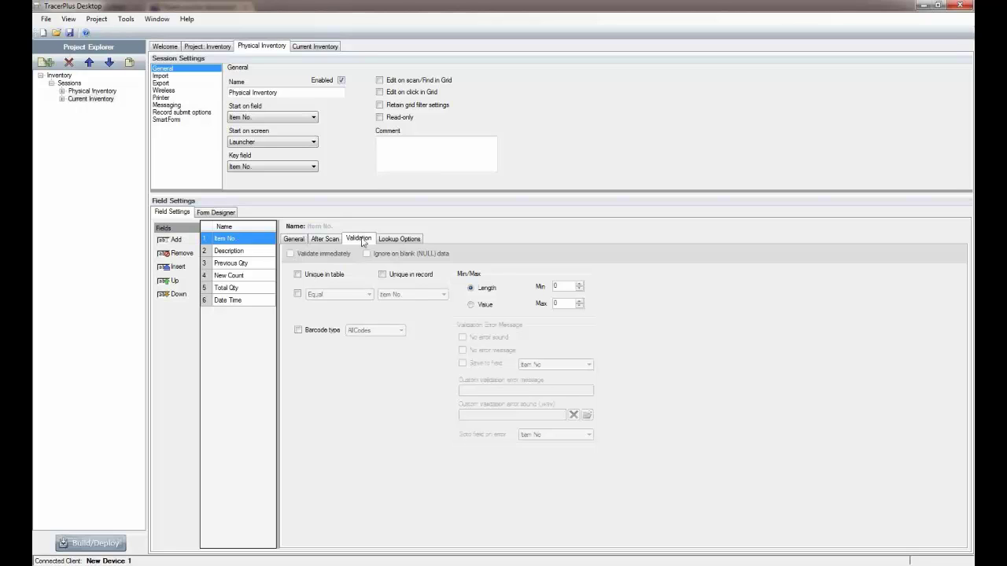
{"action": "double_click", "coordinate": [561, 288]}
{"action": "type", "text": "5"}
{"action": "left_click", "coordinate": [554, 303]}
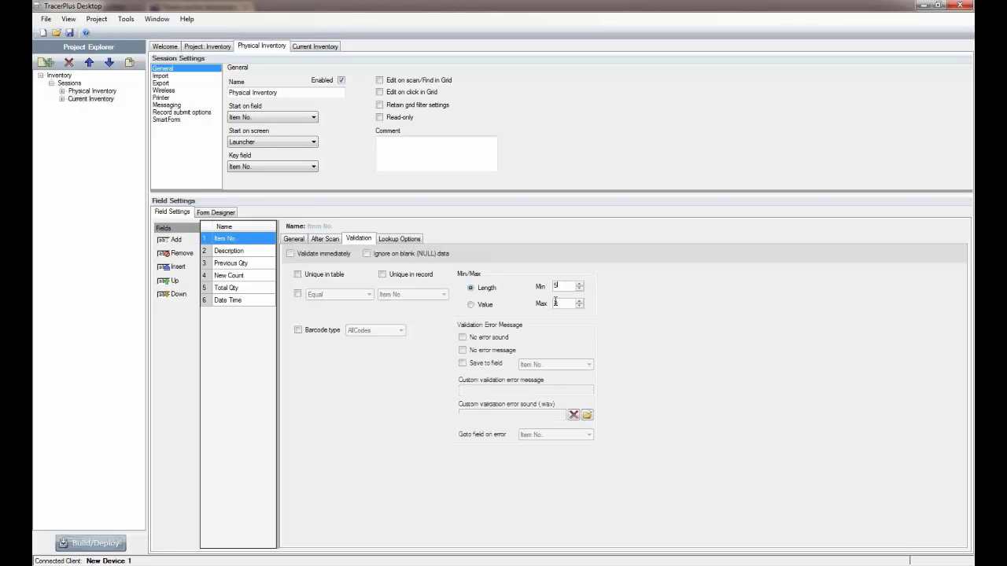
Set the Item No. field's custom validation error message to "Please enter an Item No.".
{"action": "left_click", "coordinate": [551, 390]}
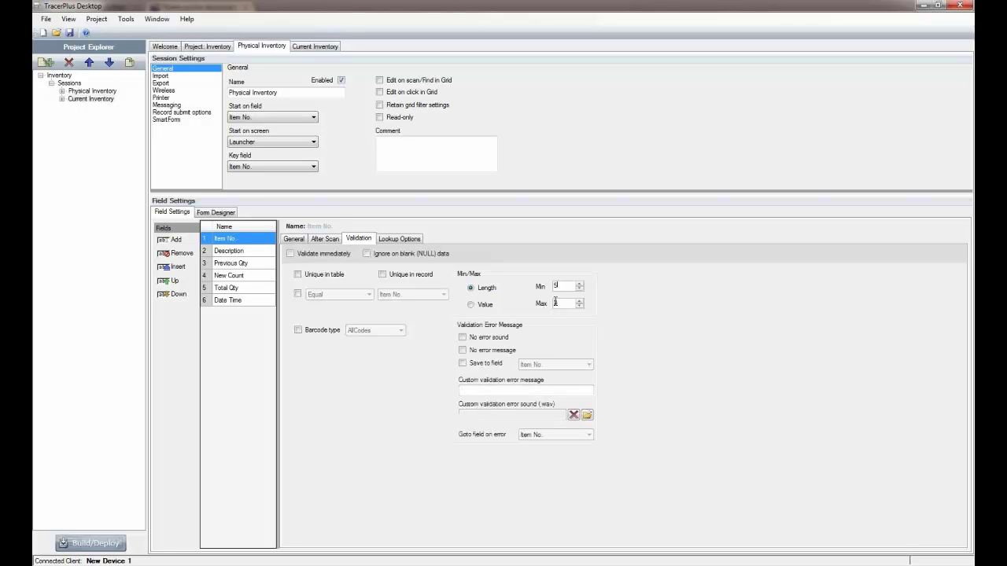
{"action": "type", "text": "Please enter an "}
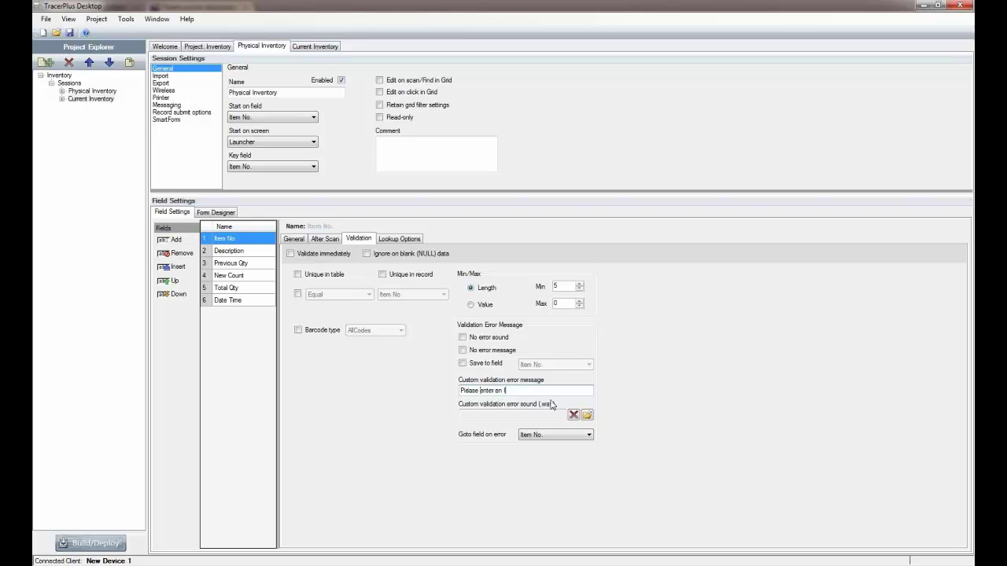
{"action": "type", "text": "Item No."}
{"action": "key", "text": "Tab"}
{"action": "key", "text": "shift+Tab"}
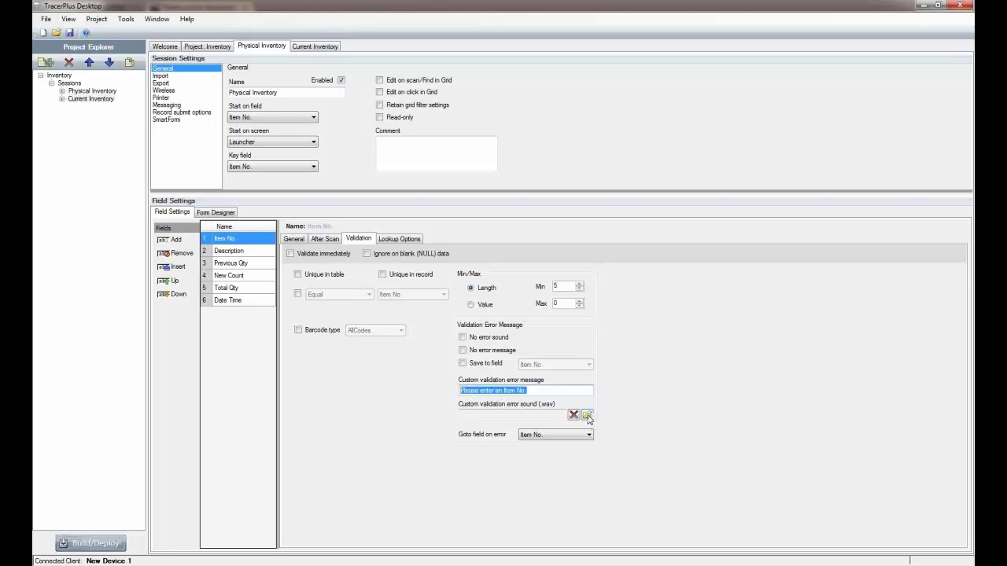
{"action": "left_click", "coordinate": [555, 391]}
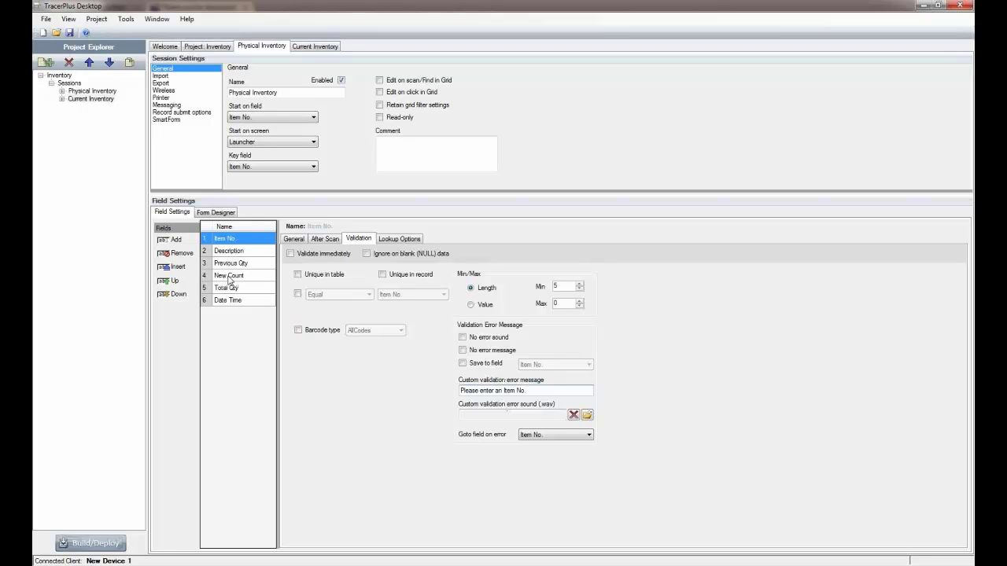
{"action": "left_click", "coordinate": [264, 276]}
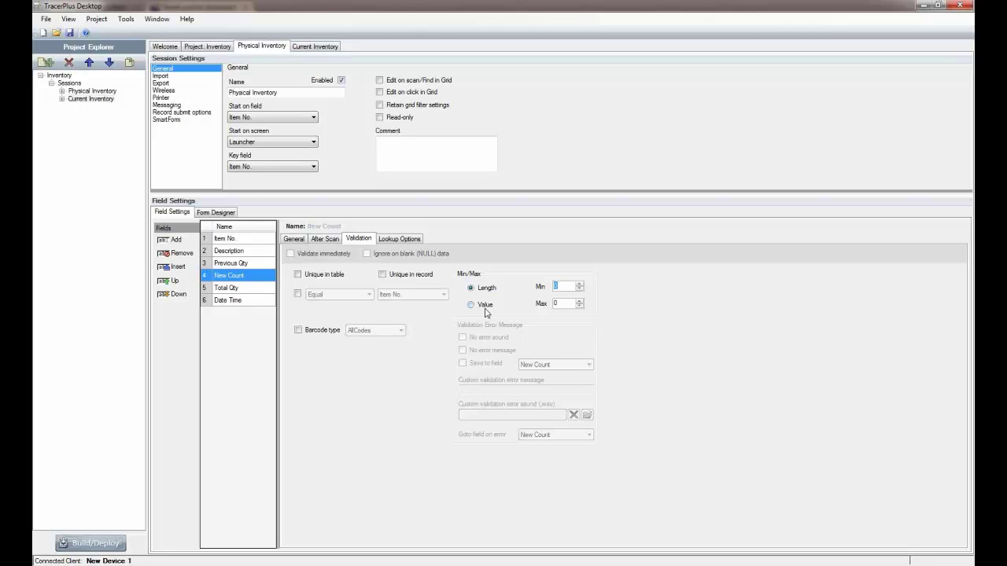
{"action": "left_click", "coordinate": [553, 305]}
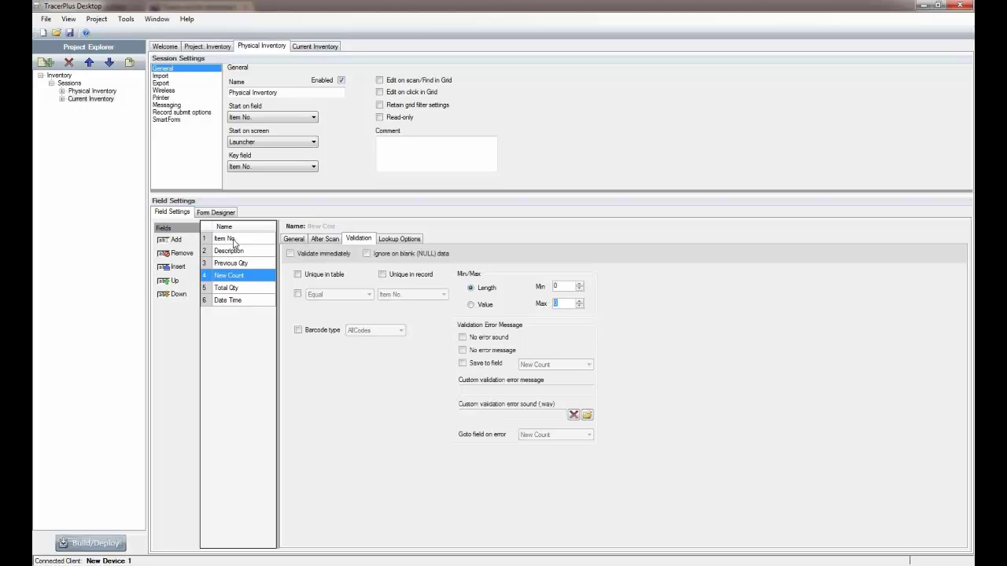
{"action": "left_click", "coordinate": [234, 240]}
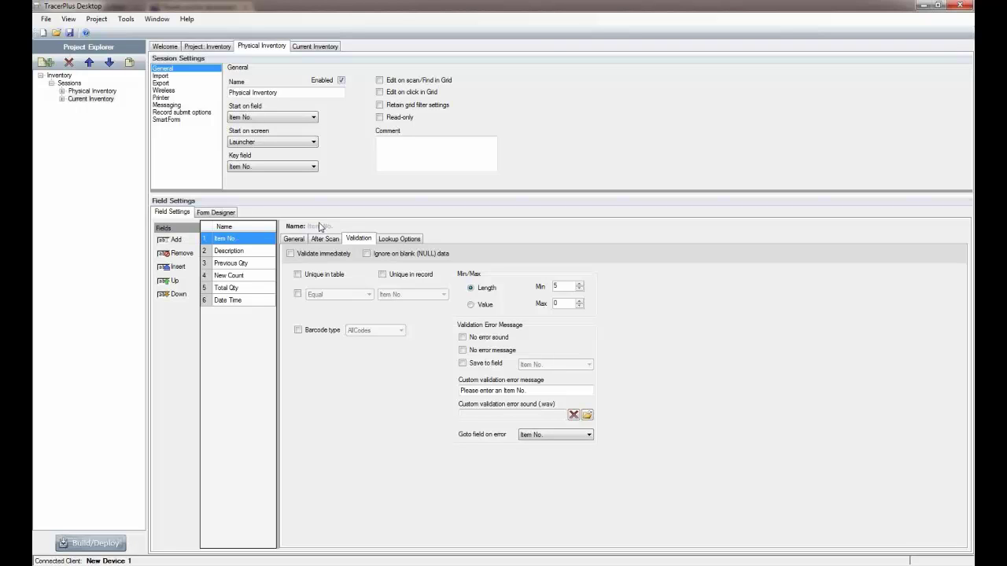
{"action": "left_click", "coordinate": [295, 239]}
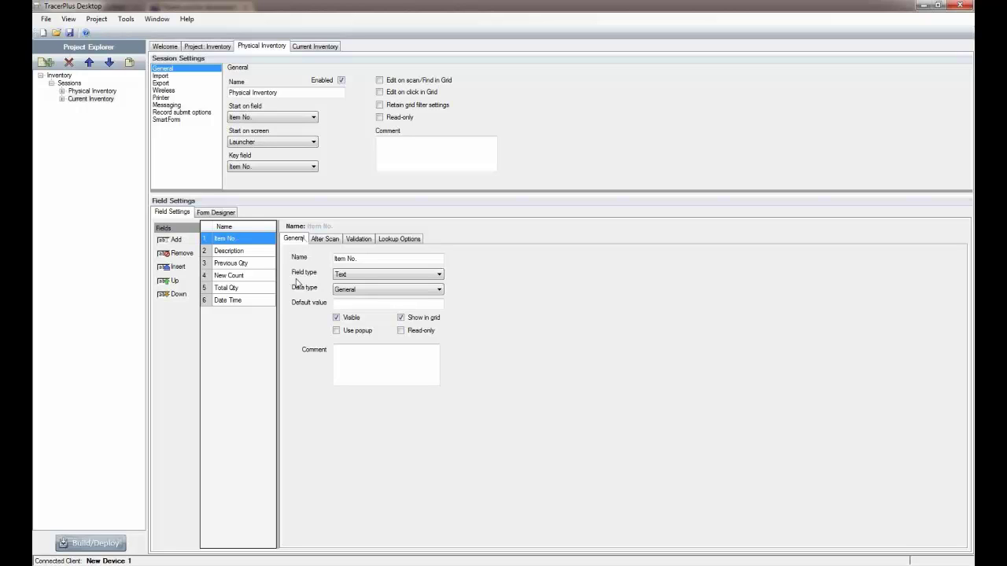
Change the background color of the Submit button on the Physical Inventory form to Thistle.
{"action": "left_click", "coordinate": [217, 213]}
{"action": "left_click", "coordinate": [253, 380]}
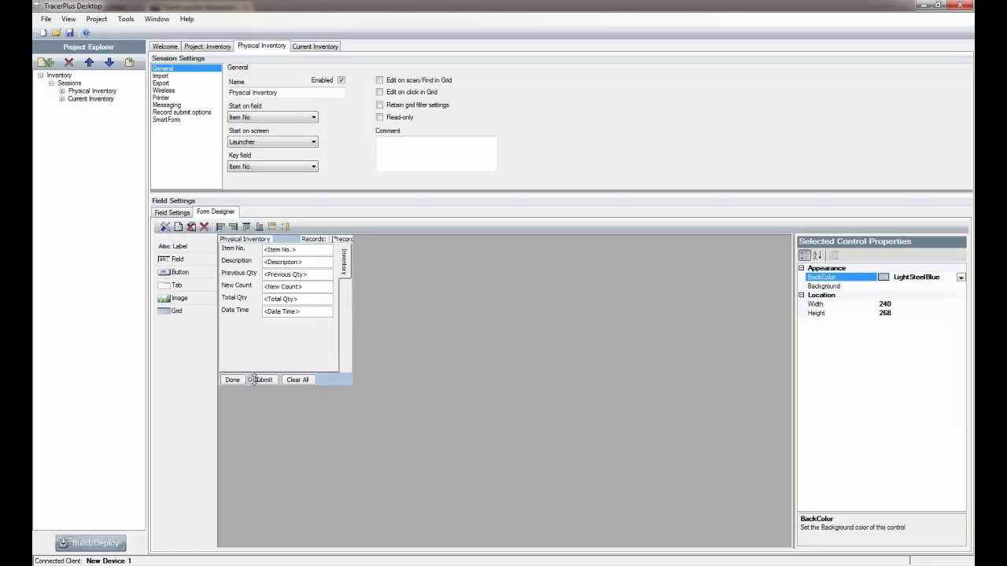
{"action": "left_click", "coordinate": [253, 380]}
{"action": "left_click", "coordinate": [961, 276]}
{"action": "scroll", "coordinate": [897, 346], "scroll_direction": "down", "scroll_amount": 3}
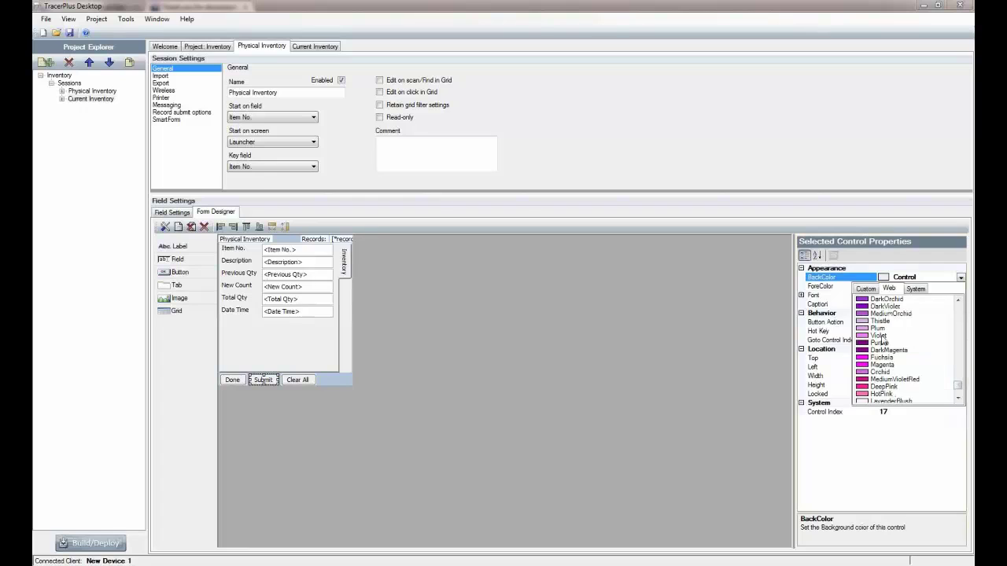
{"action": "left_click", "coordinate": [882, 322]}
{"action": "left_click", "coordinate": [543, 385]}
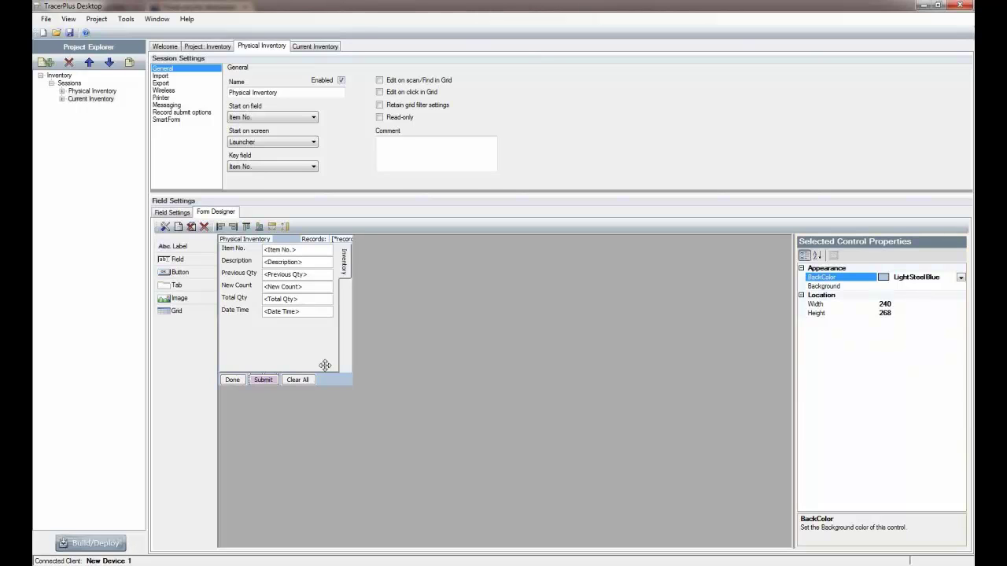
Shrink the Inventory tab control into the form's lower part and place a grid about 222 by 69 above it.
{"action": "left_click_drag", "start_coordinate": [324, 365], "coordinate": [322, 358]}
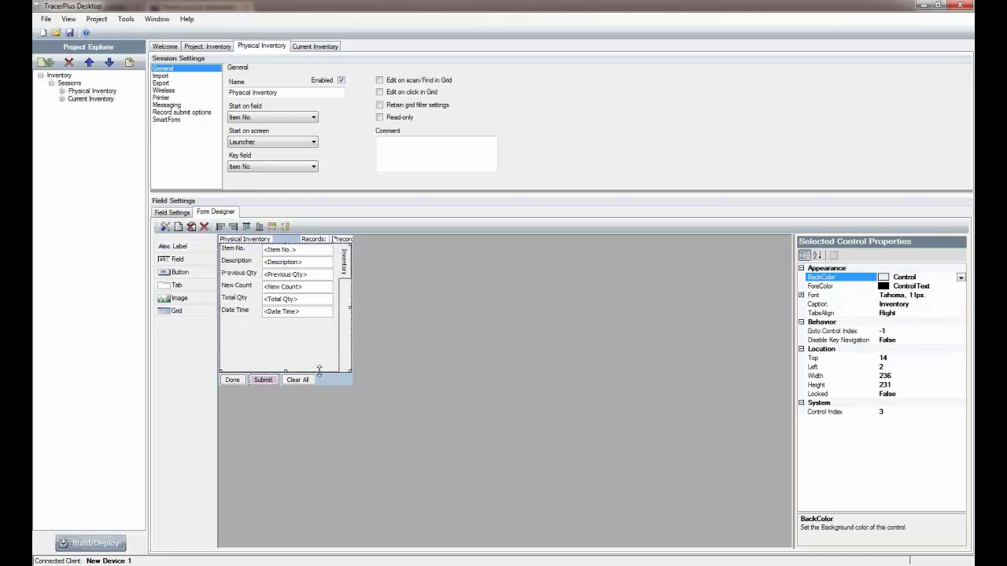
{"action": "left_click_drag", "start_coordinate": [318, 370], "coordinate": [354, 308]}
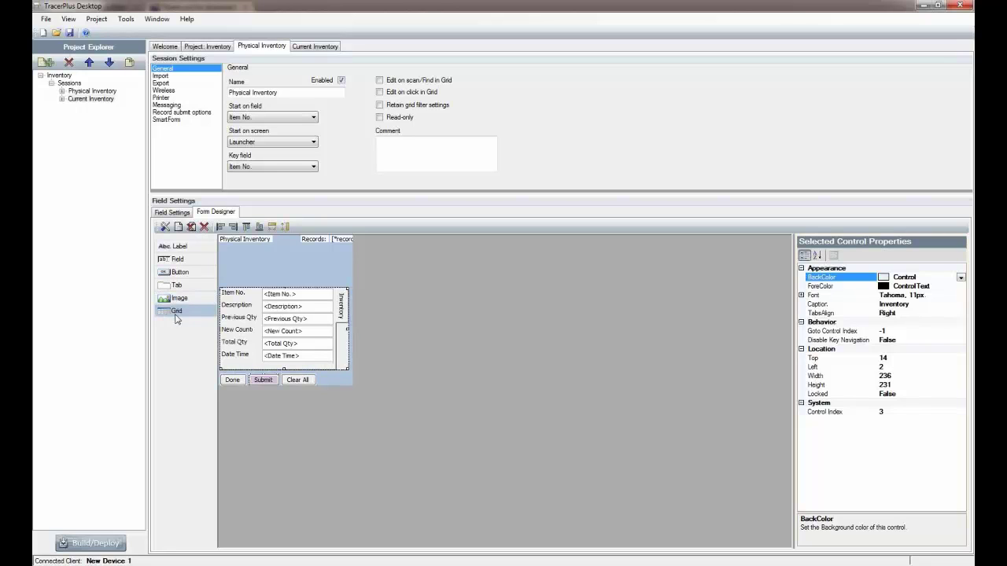
{"action": "left_click", "coordinate": [178, 315]}
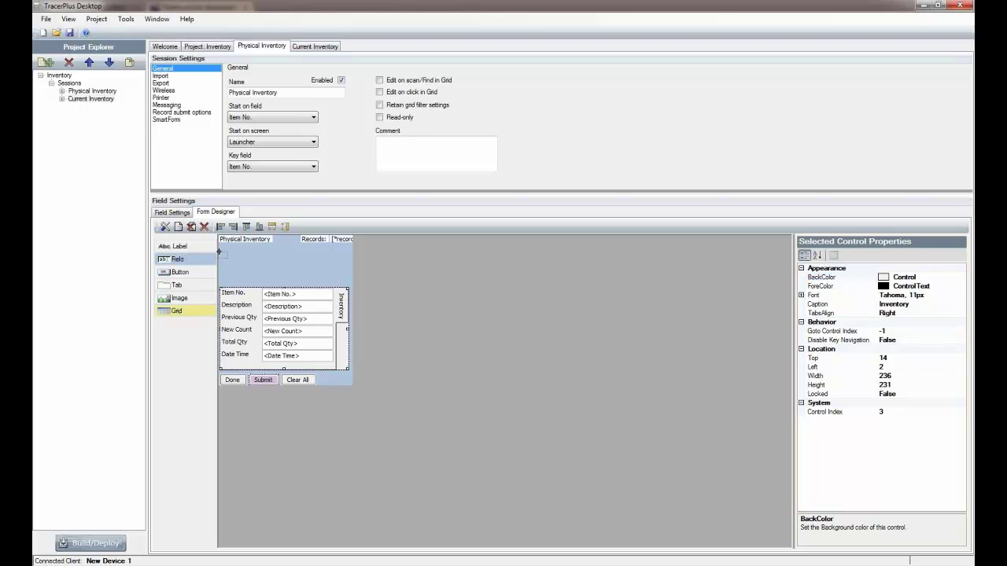
{"action": "left_click", "coordinate": [223, 245]}
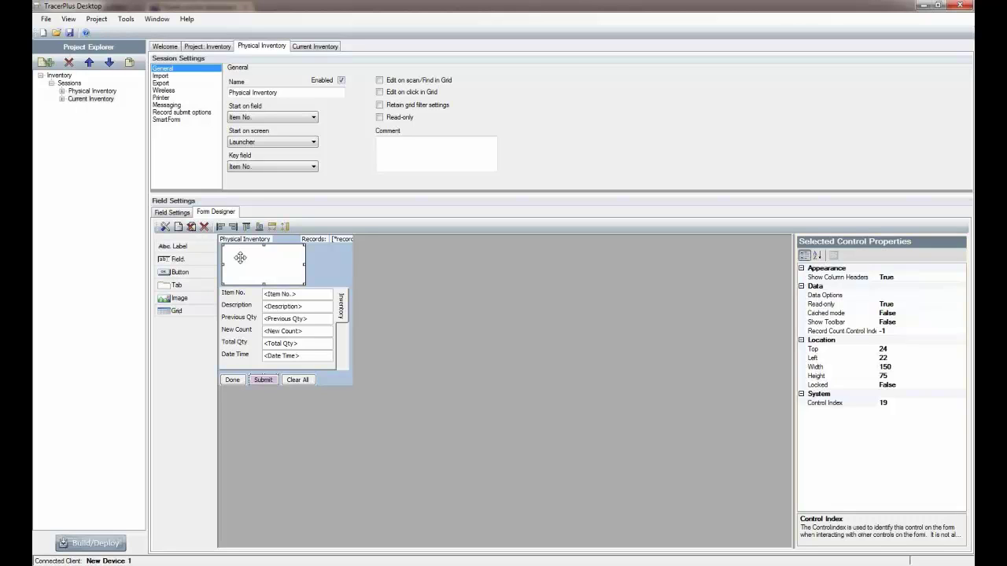
Configure the grid with Current Inventory as source session and a column captioned Description bound to the Description source field.
{"action": "left_click", "coordinate": [914, 294]}
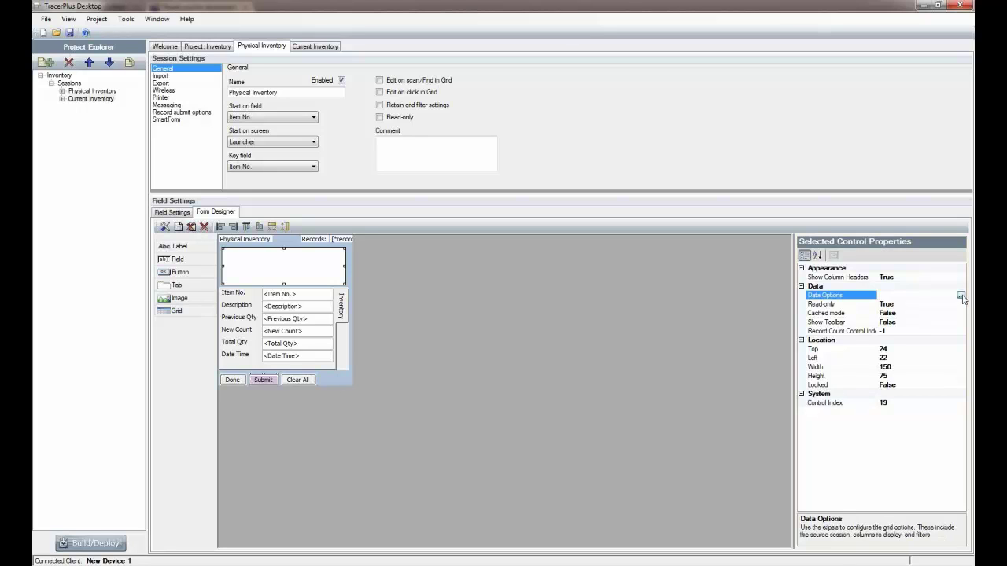
{"action": "left_click", "coordinate": [960, 295]}
{"action": "left_click", "coordinate": [422, 349]}
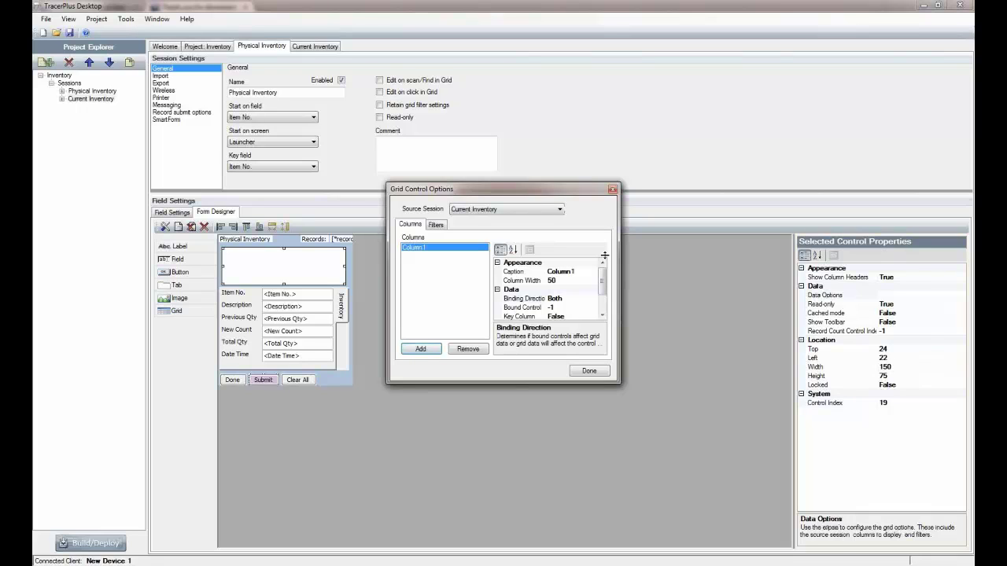
{"action": "left_click", "coordinate": [578, 271]}
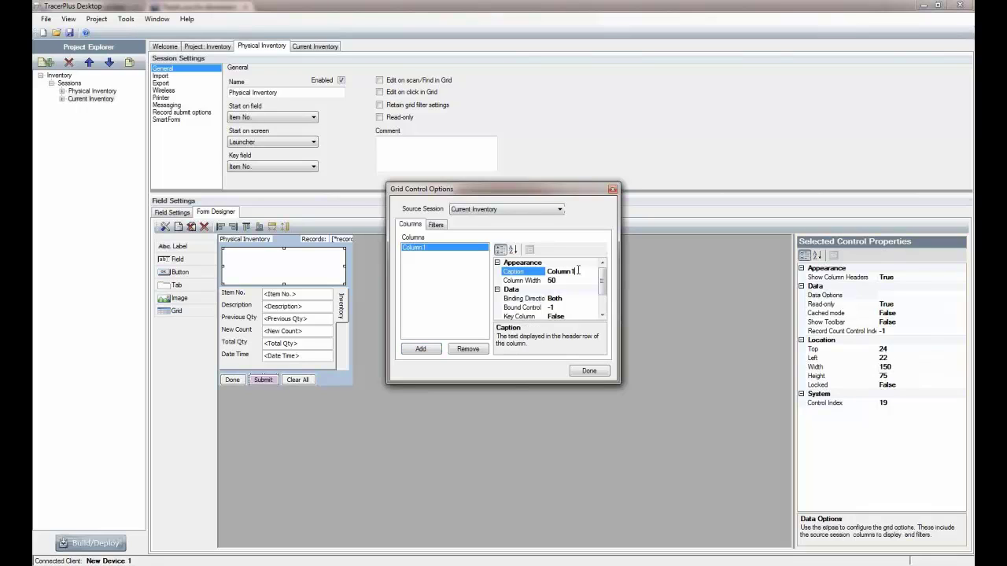
{"action": "type", "text": "D"}
{"action": "type", "text": "escription"}
{"action": "left_click_drag", "start_coordinate": [602, 281], "coordinate": [602, 298]}
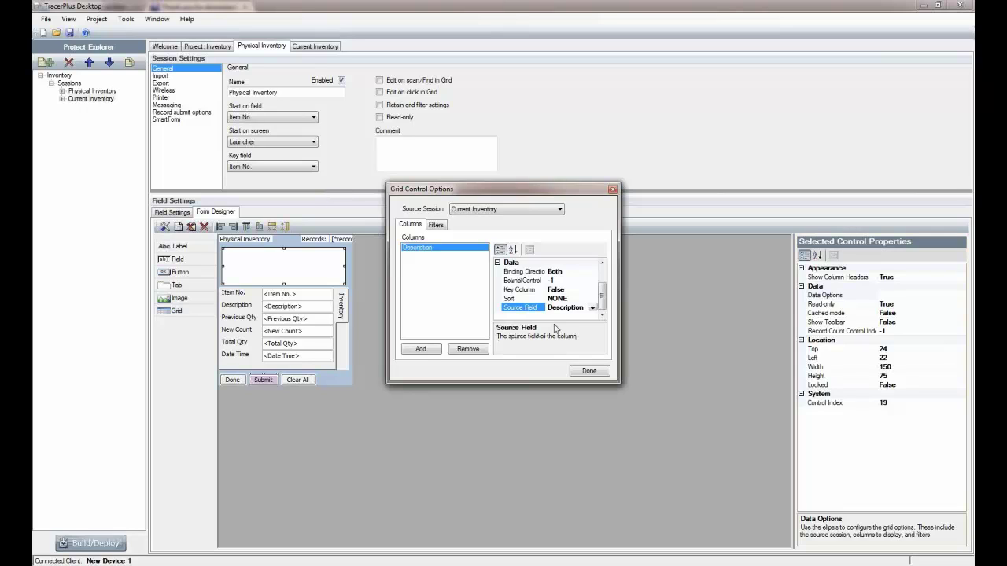
{"action": "left_click", "coordinate": [589, 370]}
Nudge the grid on the form to about 8 from the left and 18 from the top.
{"action": "left_click_drag", "start_coordinate": [327, 266], "coordinate": [329, 267]}
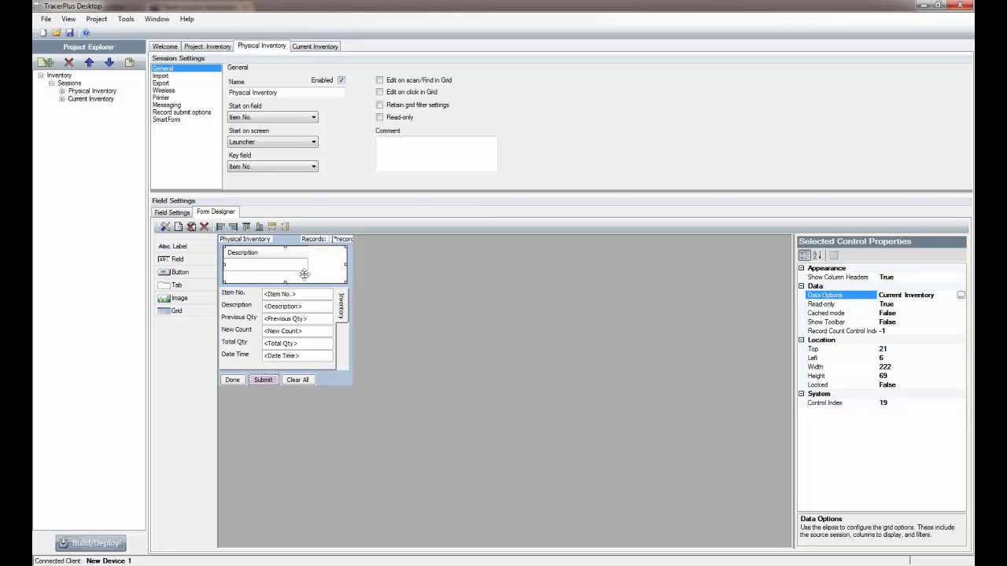
{"action": "left_click", "coordinate": [353, 273]}
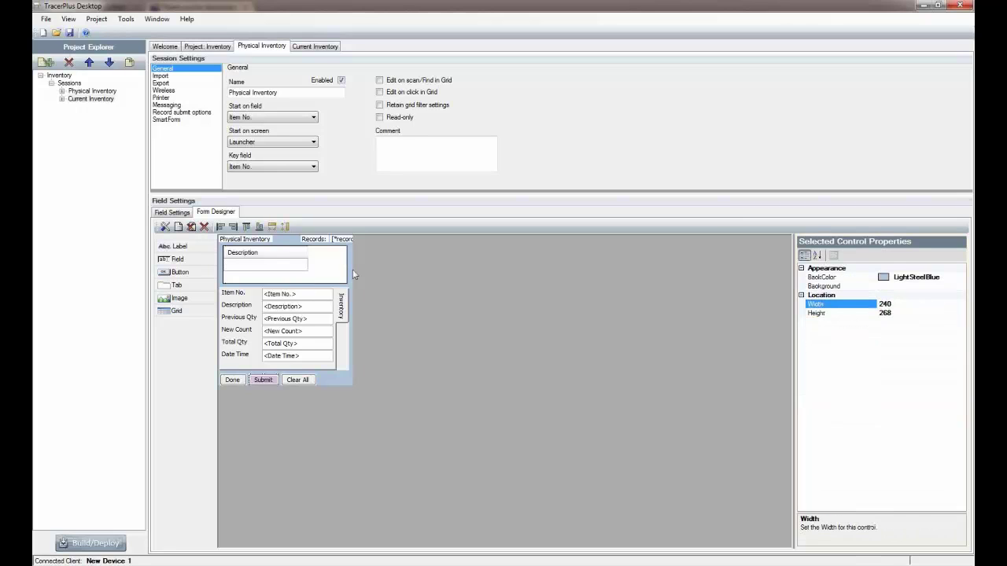
{"action": "left_click", "coordinate": [336, 270]}
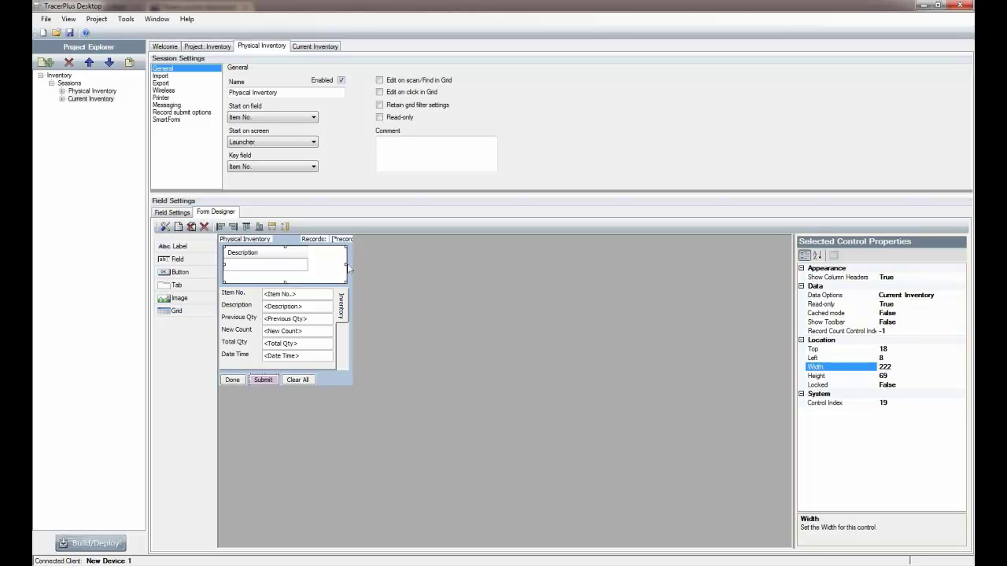
Narrow the grid on the Physical Inventory form to about 205 wide and place it about 16 from the left.
{"action": "left_click_drag", "start_coordinate": [344, 263], "coordinate": [326, 263]}
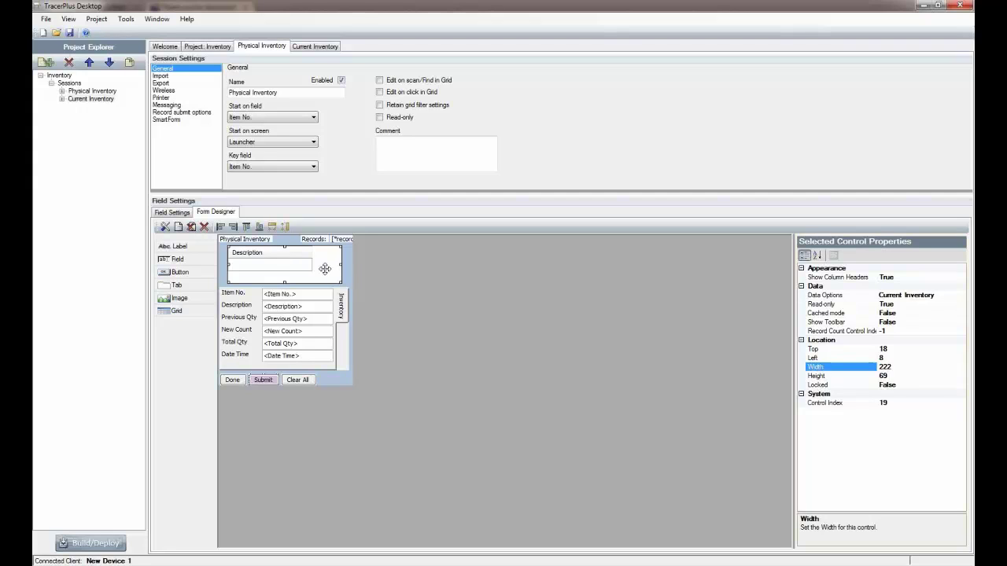
{"action": "left_click", "coordinate": [348, 275]}
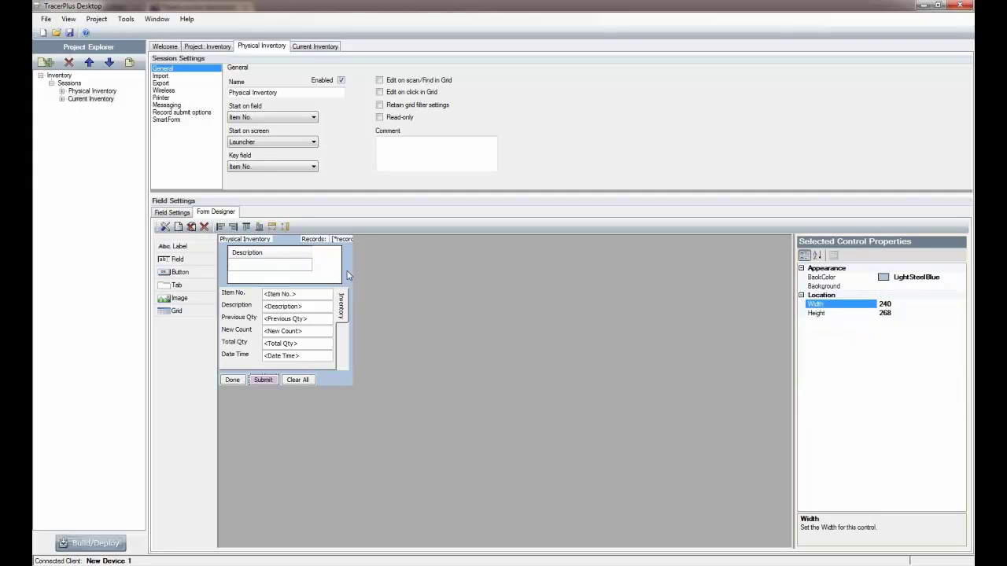
{"action": "left_click", "coordinate": [325, 277]}
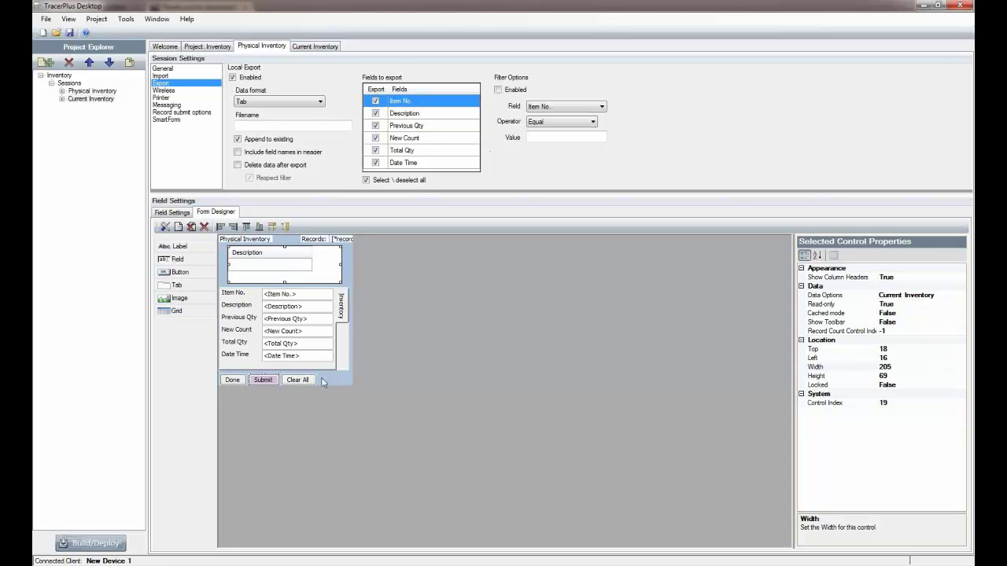
Review the Physical Inventory session's export data formats, printer settings and messaging settings.
{"action": "left_click", "coordinate": [266, 101]}
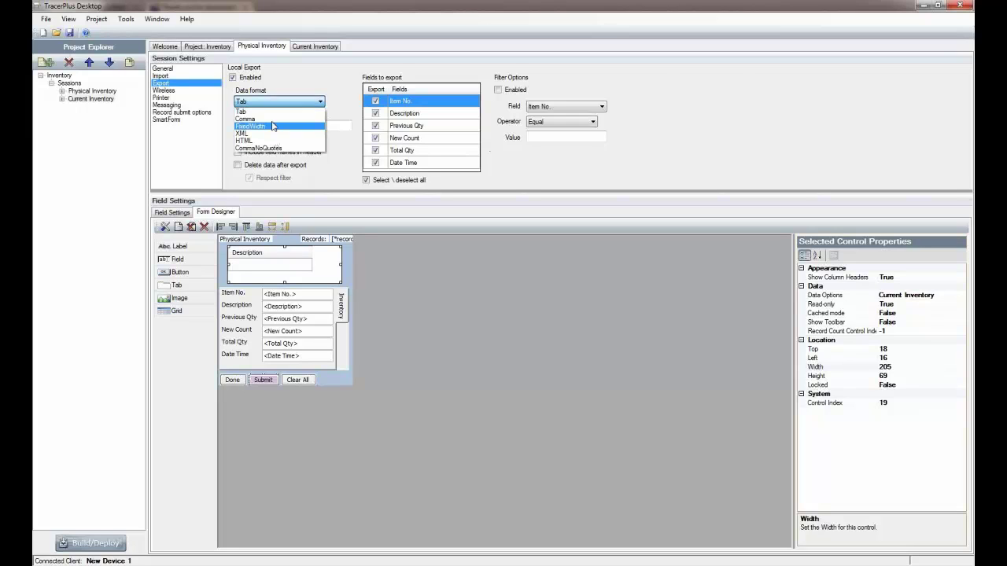
{"action": "key", "text": "Escape"}
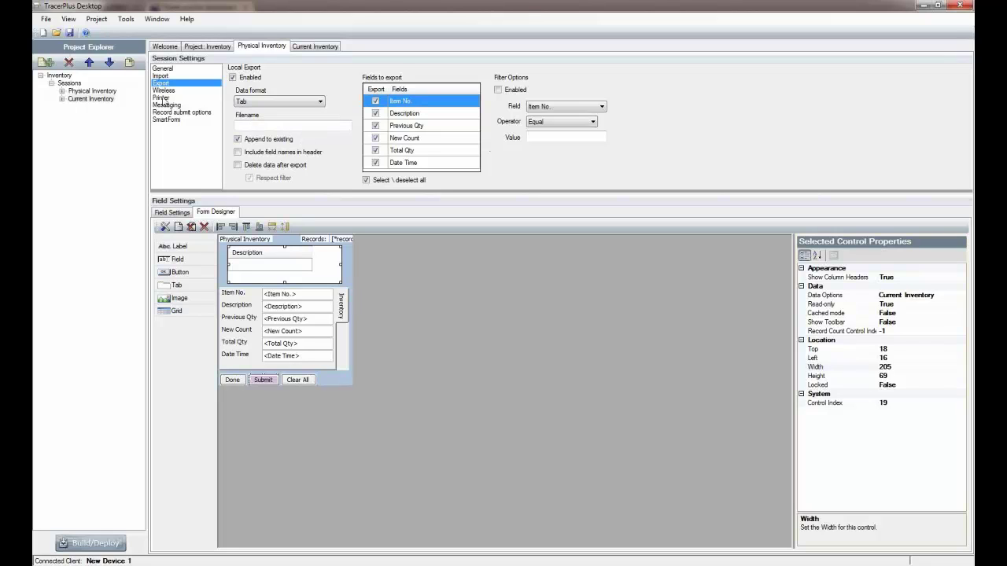
{"action": "left_click", "coordinate": [162, 98]}
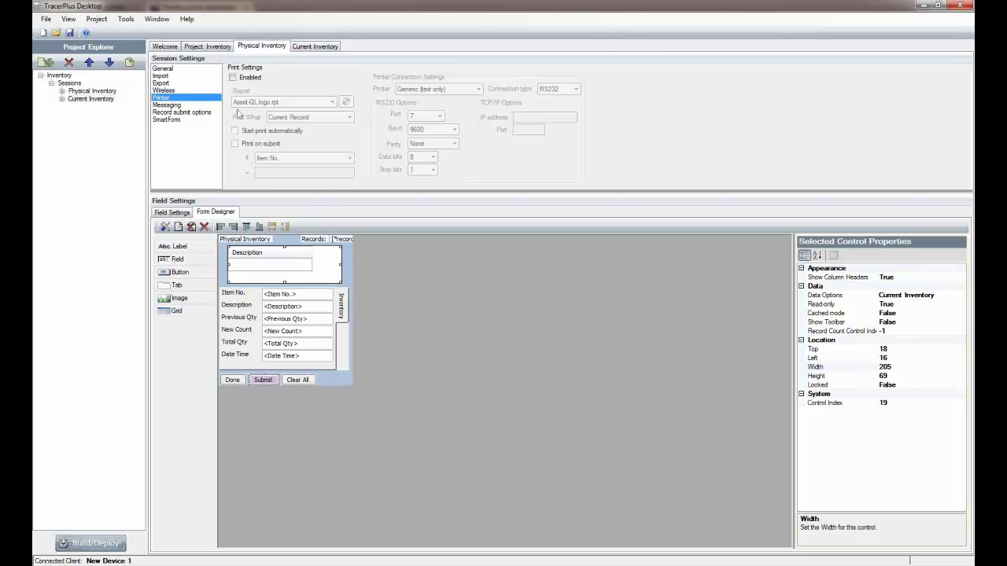
{"action": "left_click", "coordinate": [180, 107]}
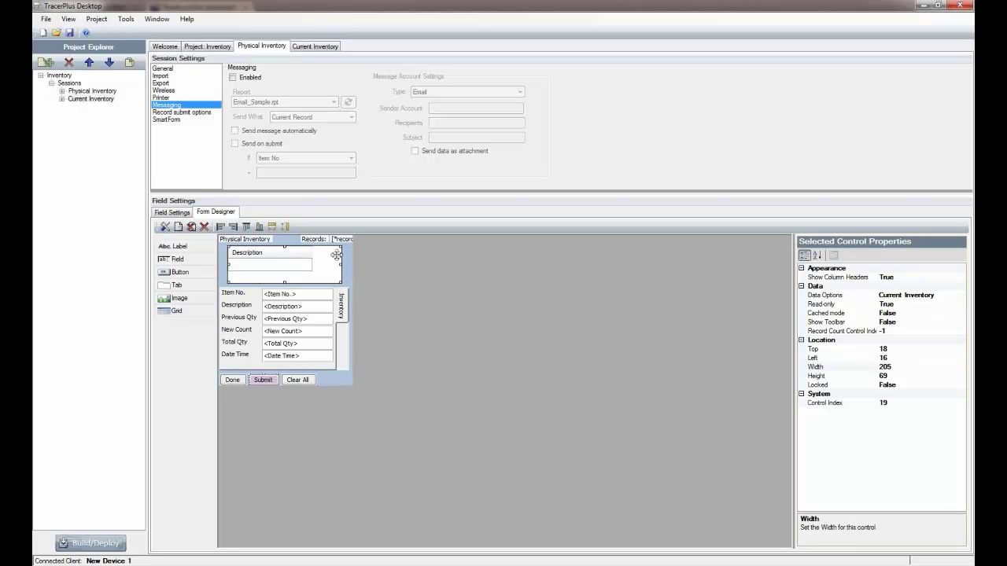
Try submitting Physical Inventory records as updates to existing records based on Item No., and return to appending records.
{"action": "left_click", "coordinate": [175, 113]}
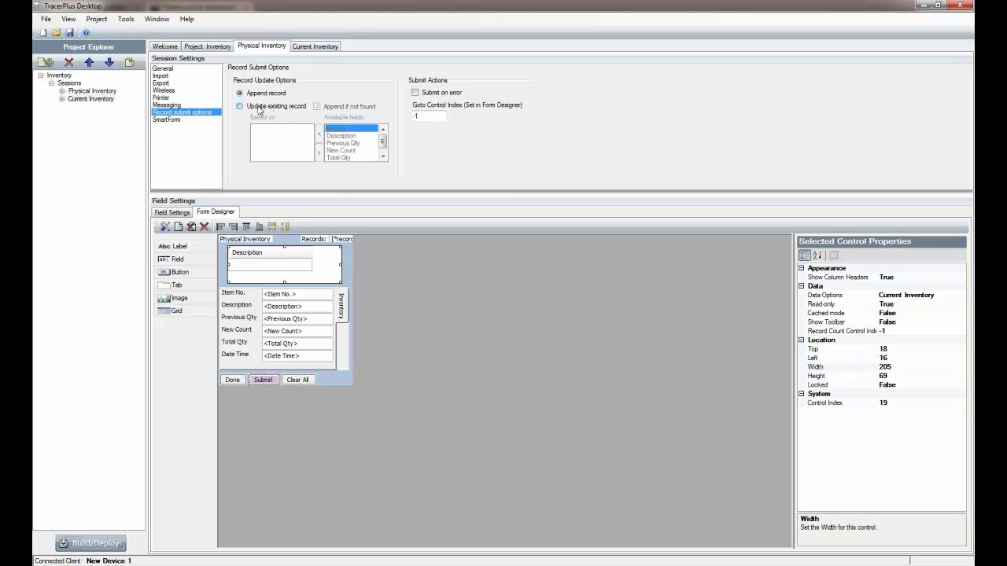
{"action": "left_click", "coordinate": [259, 110]}
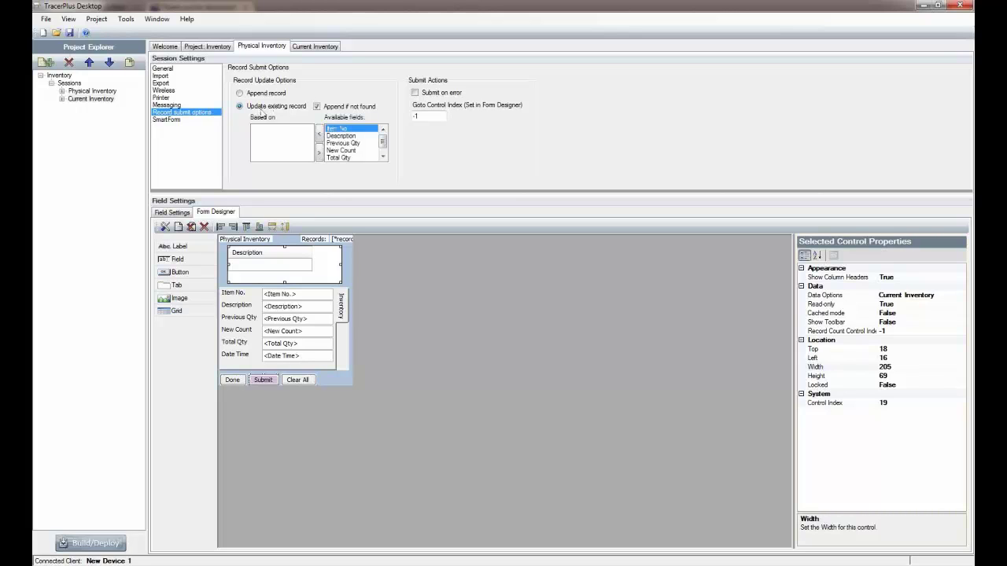
{"action": "left_click", "coordinate": [319, 135]}
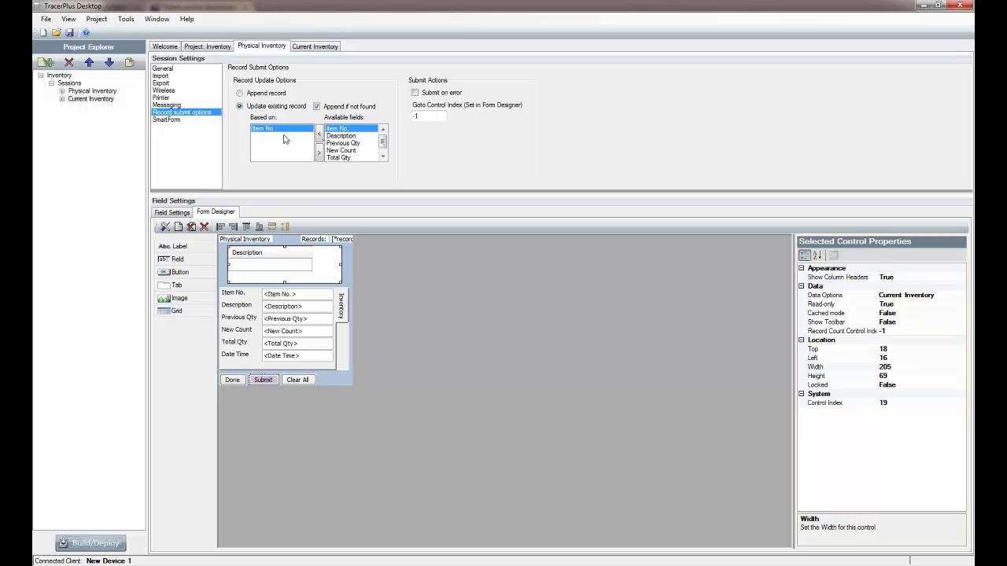
{"action": "left_click", "coordinate": [240, 92]}
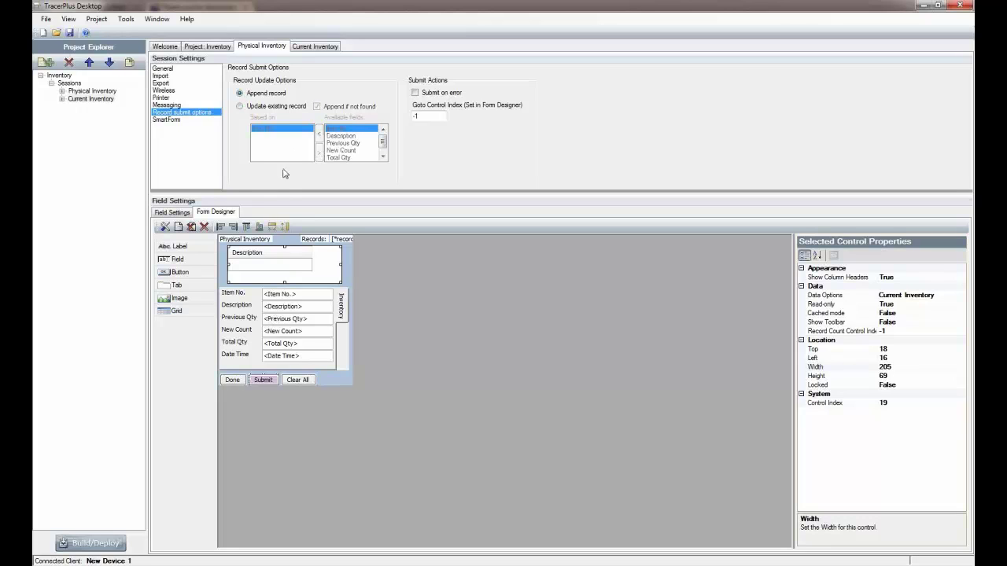
Add a SmartForm rule to the Physical Inventory session with rule type RFID Read Complete and destination field Item No.
{"action": "left_click", "coordinate": [168, 121]}
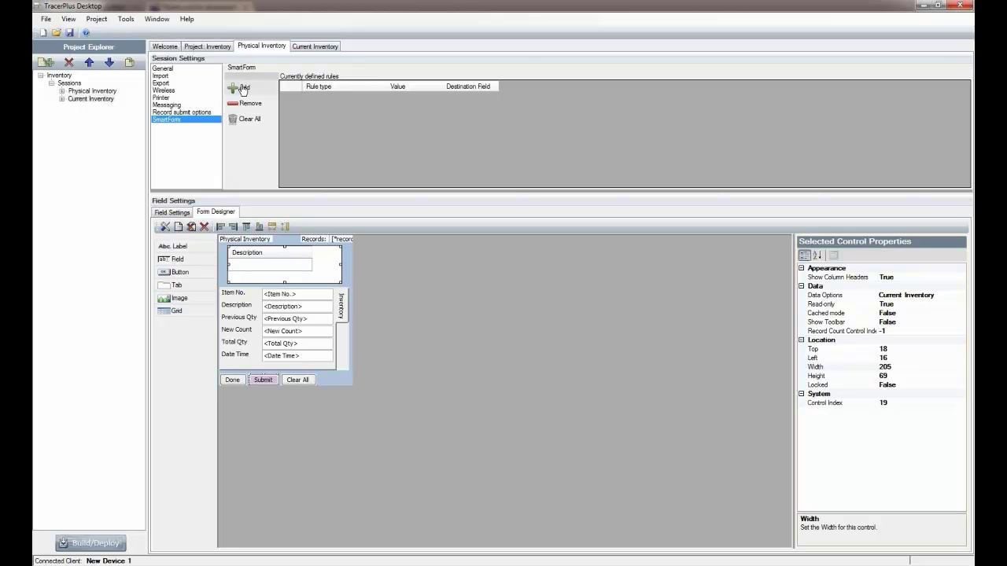
{"action": "left_click", "coordinate": [242, 89]}
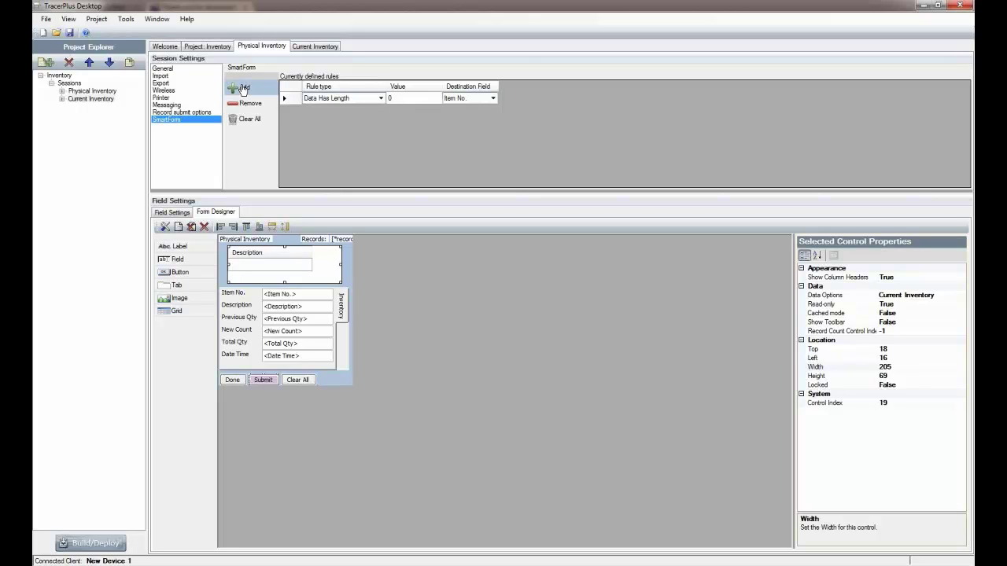
{"action": "left_click", "coordinate": [382, 99]}
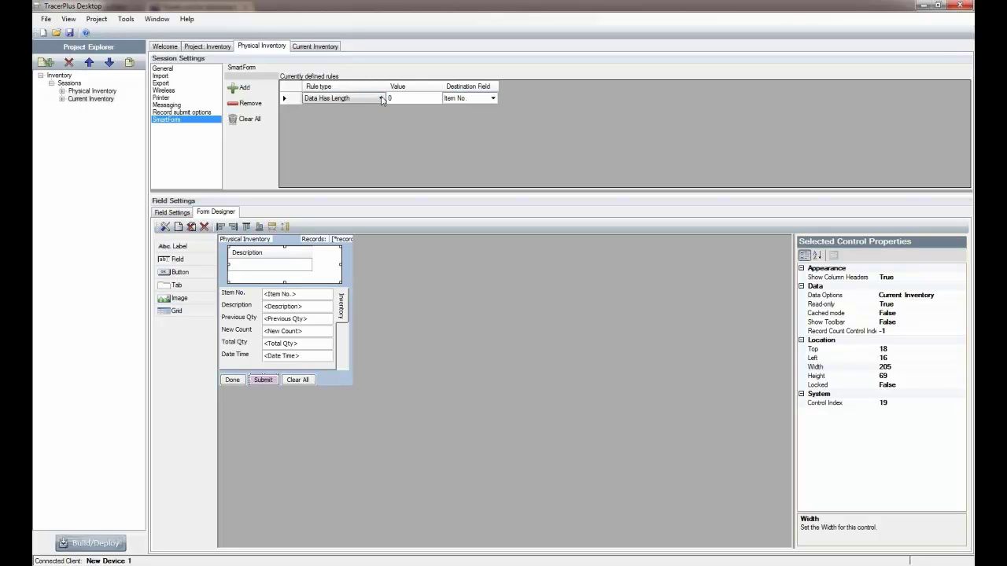
{"action": "left_click", "coordinate": [382, 99]}
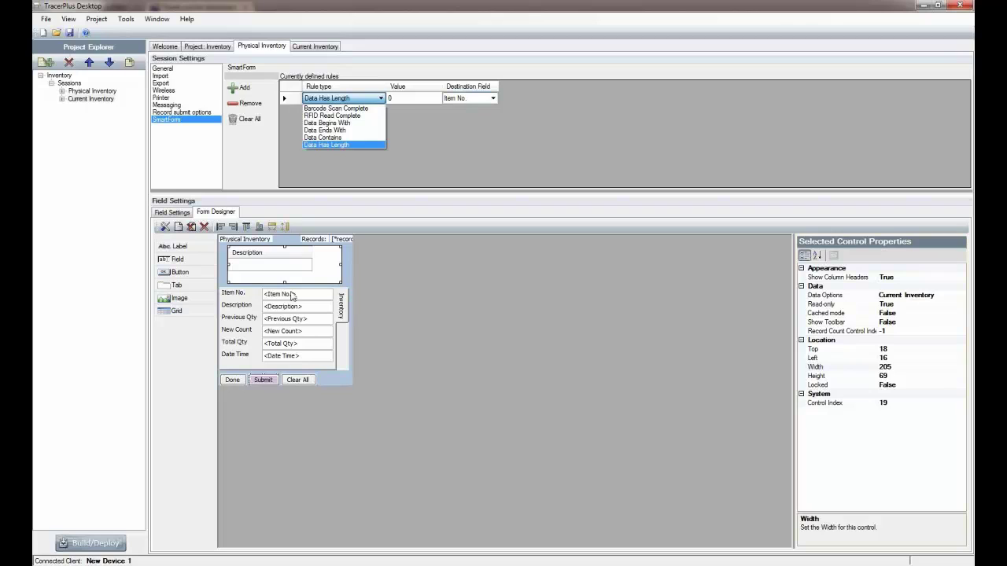
{"action": "left_click", "coordinate": [336, 118]}
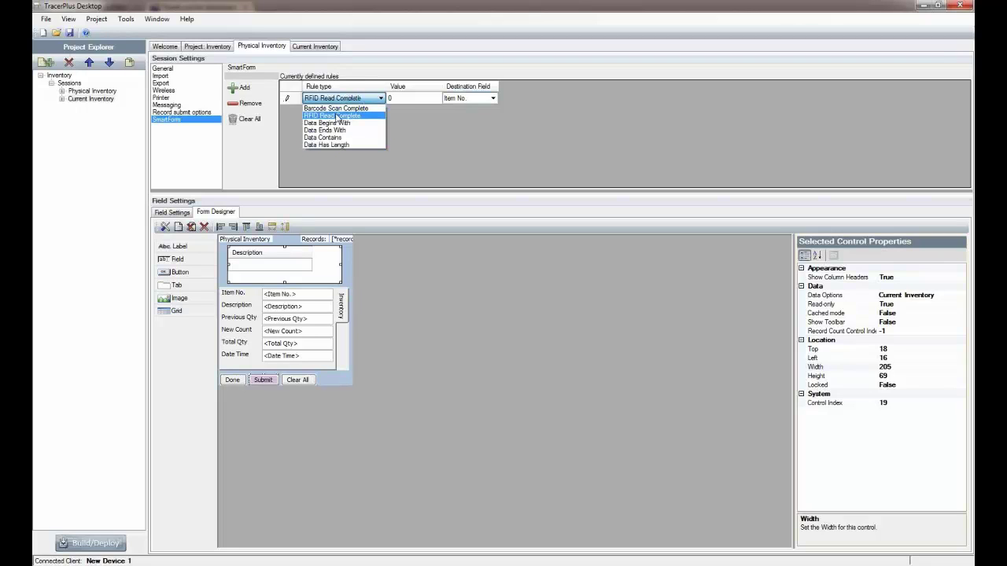
{"action": "left_click", "coordinate": [337, 115]}
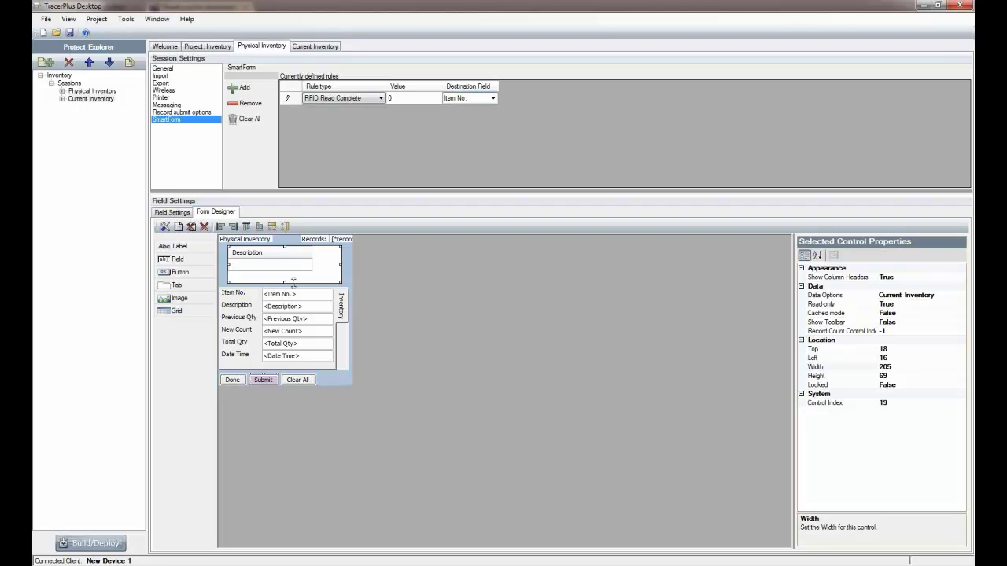
{"action": "left_click", "coordinate": [380, 97]}
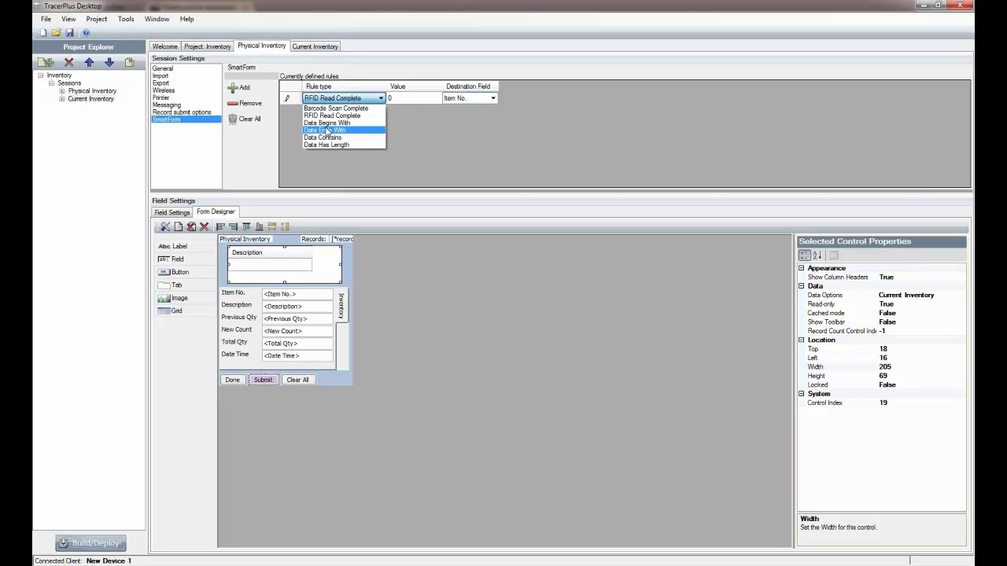
{"action": "left_click", "coordinate": [505, 142]}
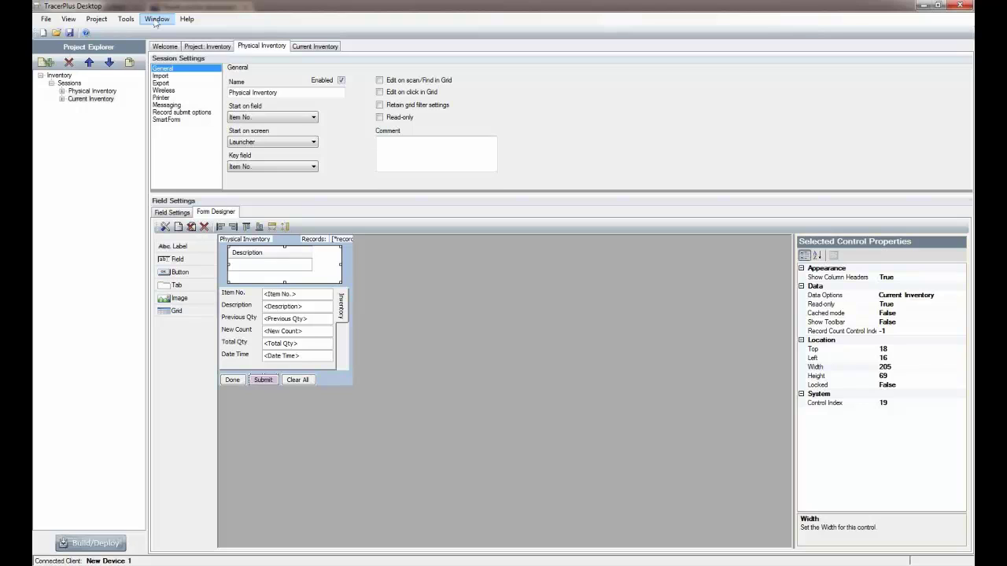
Build and deploy the project to the connected Windows Mobile device, keeping the MyMobiler window clear of the deployment dialog.
{"action": "left_click", "coordinate": [416, 148]}
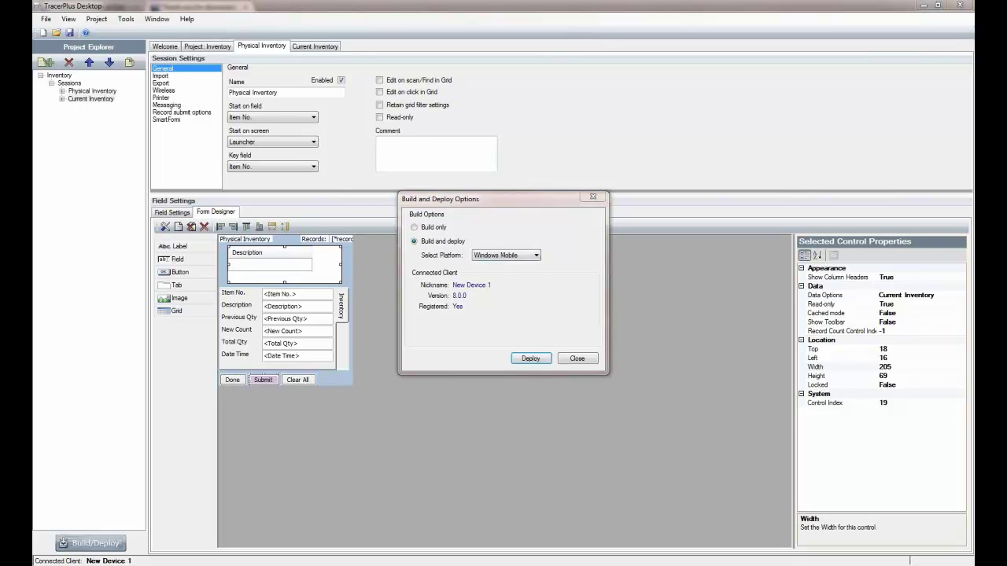
{"action": "left_click_drag", "start_coordinate": [446, 194], "coordinate": [721, 107]}
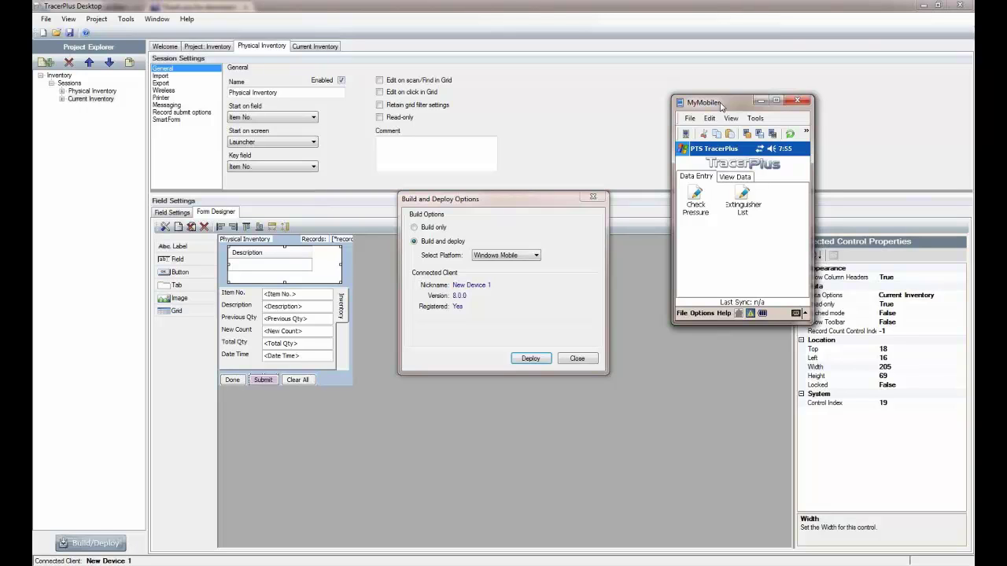
{"action": "left_click", "coordinate": [532, 360]}
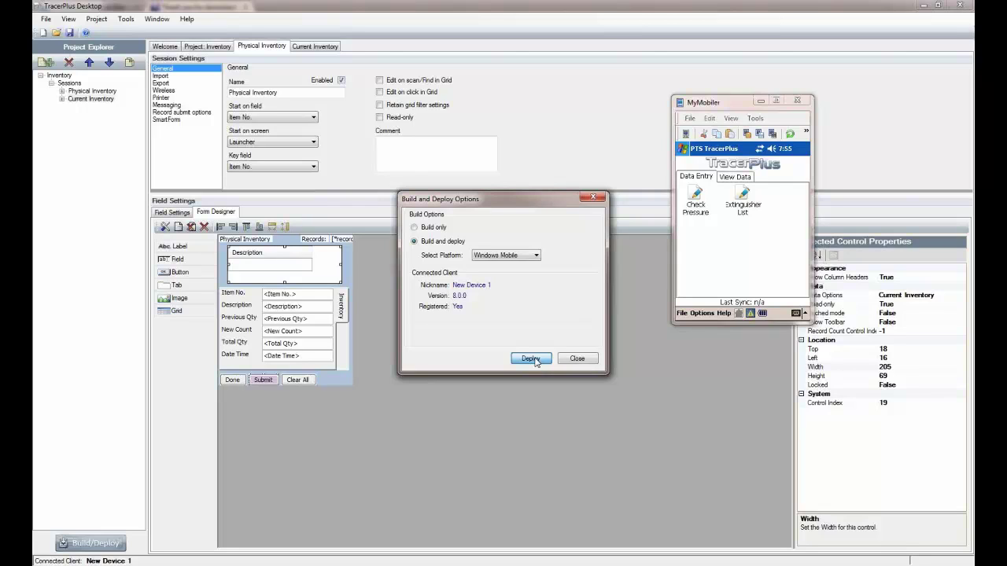
{"action": "left_click", "coordinate": [531, 358]}
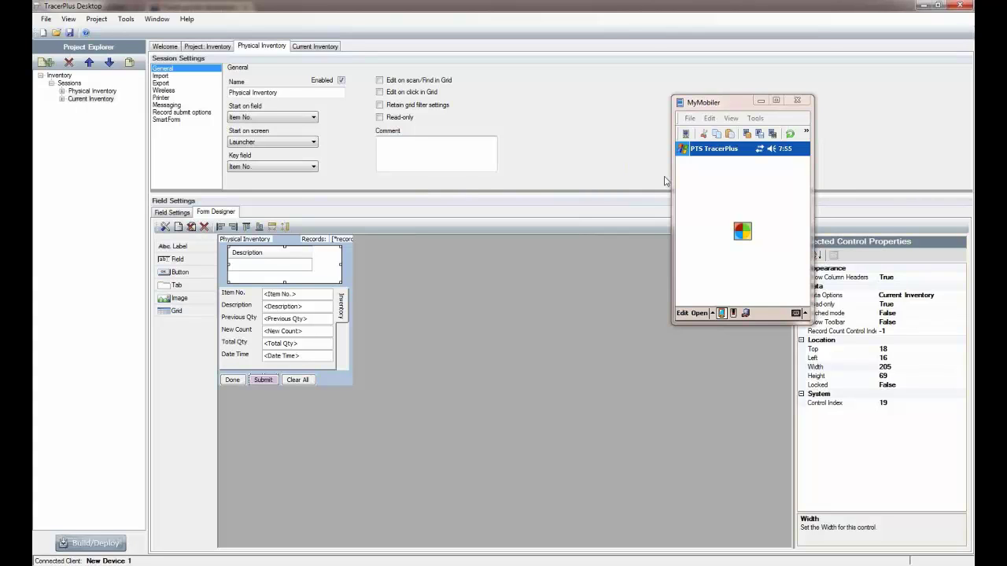
Compare the project's sessions and fields with the deployed app by opening the Physical Inventory entry form on the device.
{"action": "left_click_drag", "start_coordinate": [718, 102], "coordinate": [201, 61]}
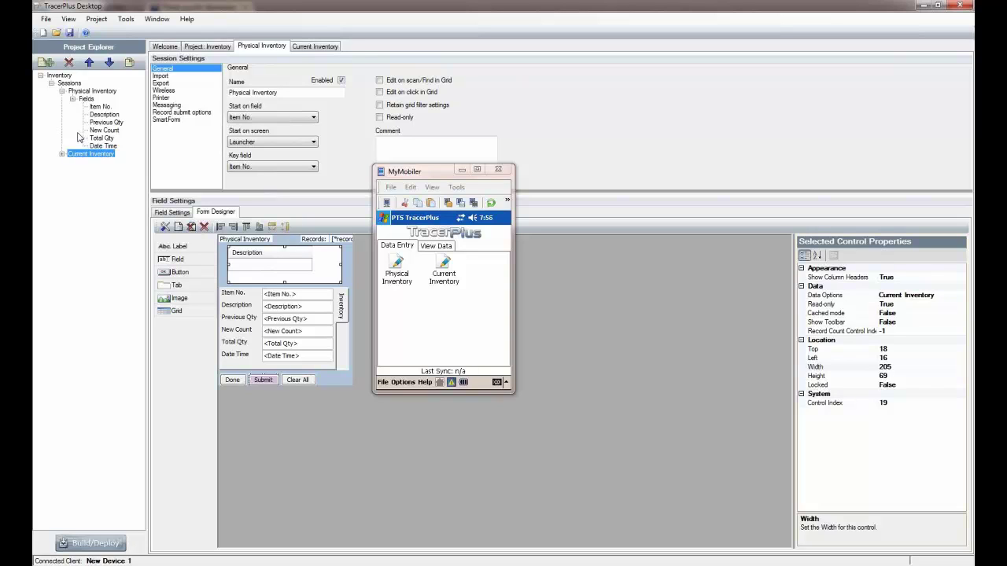
{"action": "left_click", "coordinate": [61, 154]}
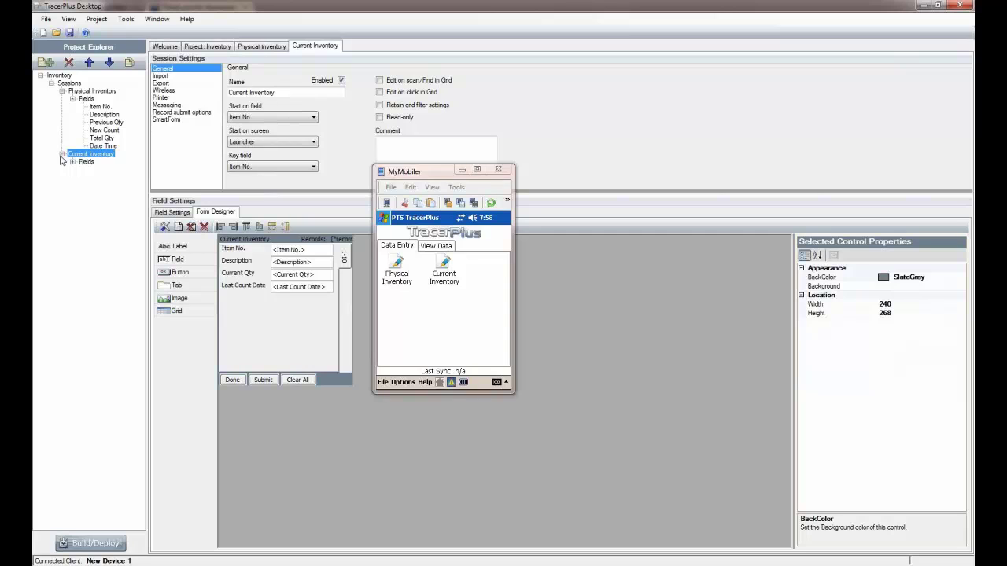
{"action": "left_click", "coordinate": [396, 268]}
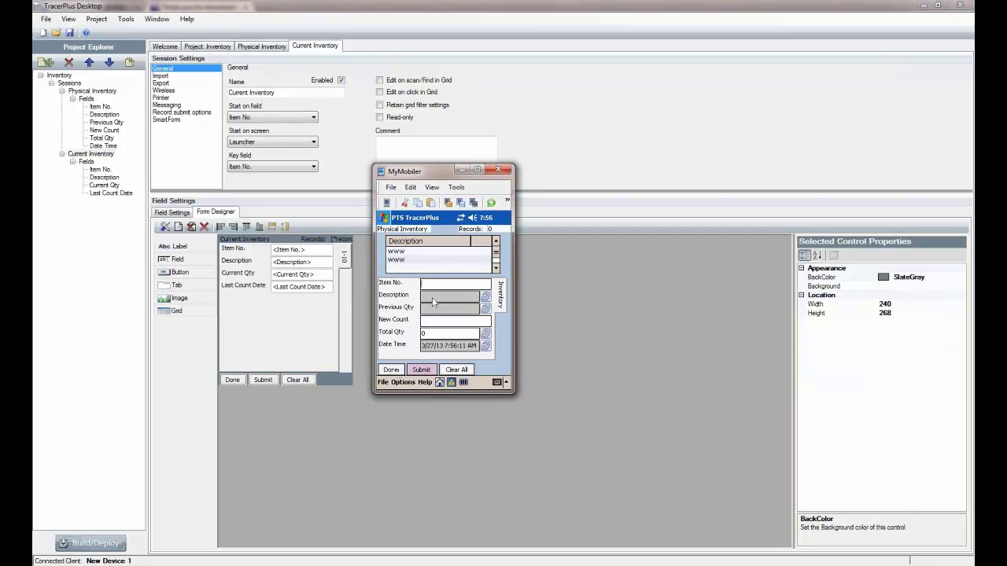
Delete all records from the Current Inventory session on the mobile device.
{"action": "left_click", "coordinate": [435, 246]}
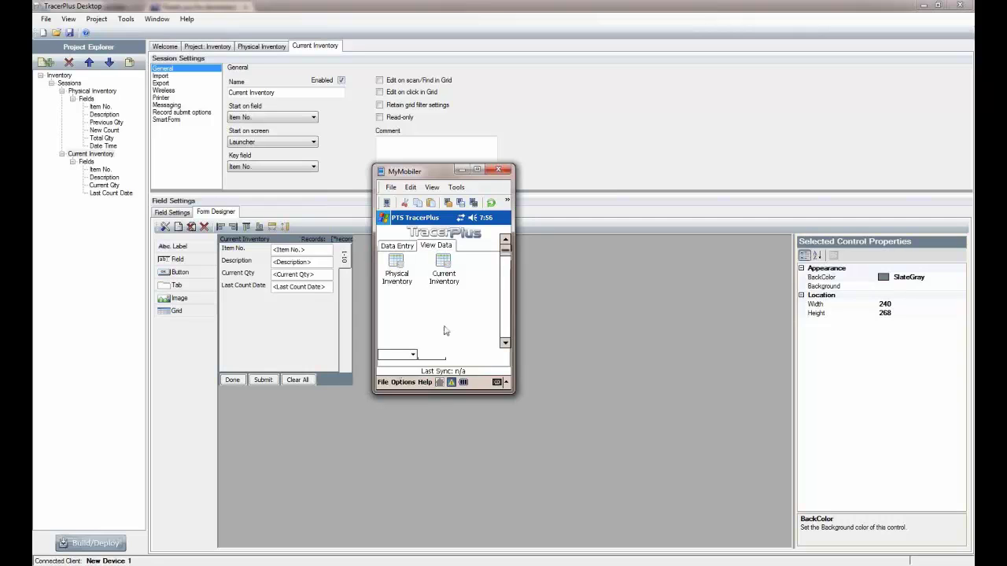
{"action": "left_click", "coordinate": [409, 381]}
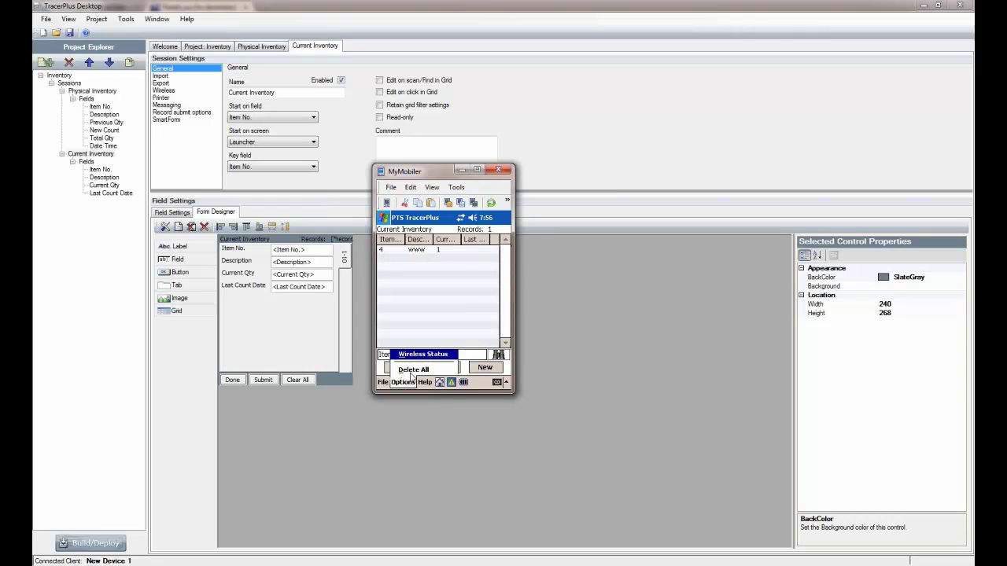
{"action": "left_click", "coordinate": [413, 370]}
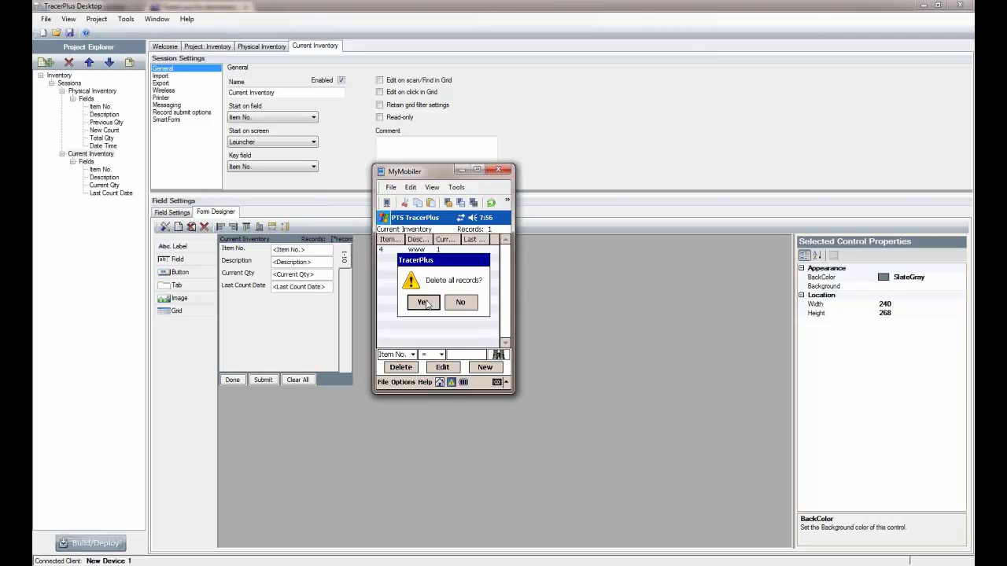
{"action": "key", "text": "Return"}
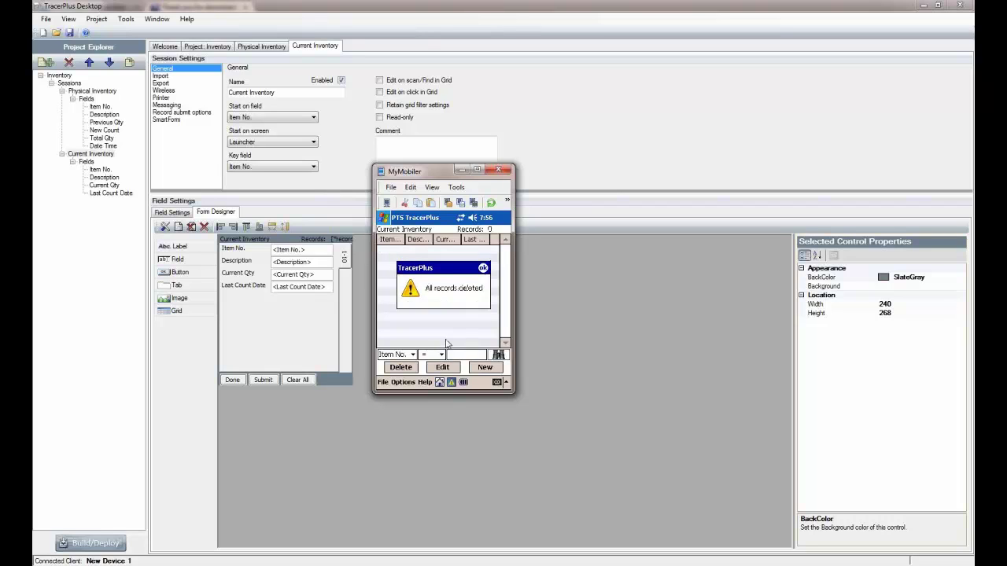
Submit a new Current Inventory record on the device with item number 100, description "Description 100" and current quantity 10.
{"action": "left_click", "coordinate": [485, 367]}
{"action": "type", "text": "100"}
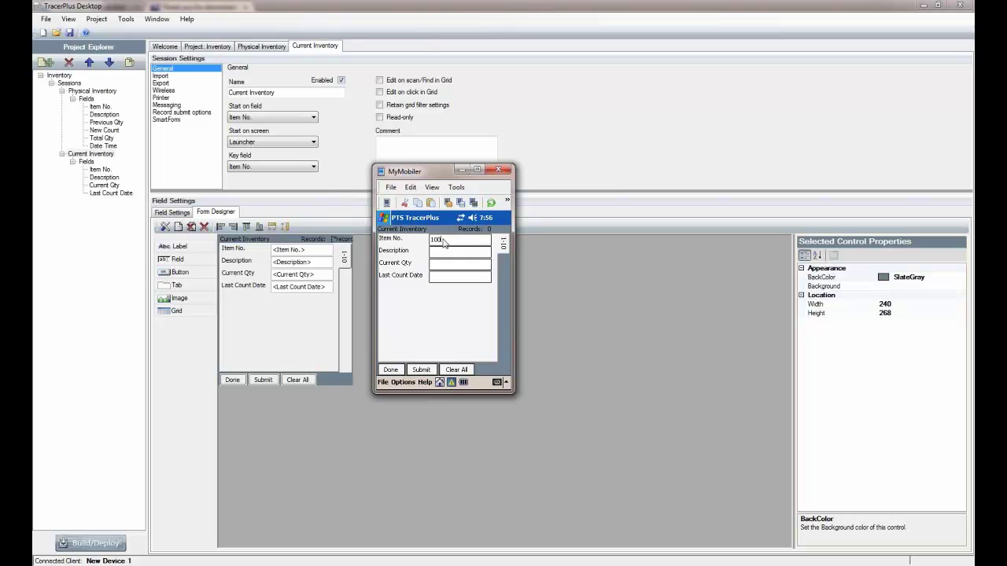
{"action": "left_click", "coordinate": [442, 252]}
{"action": "type", "text": "Description"}
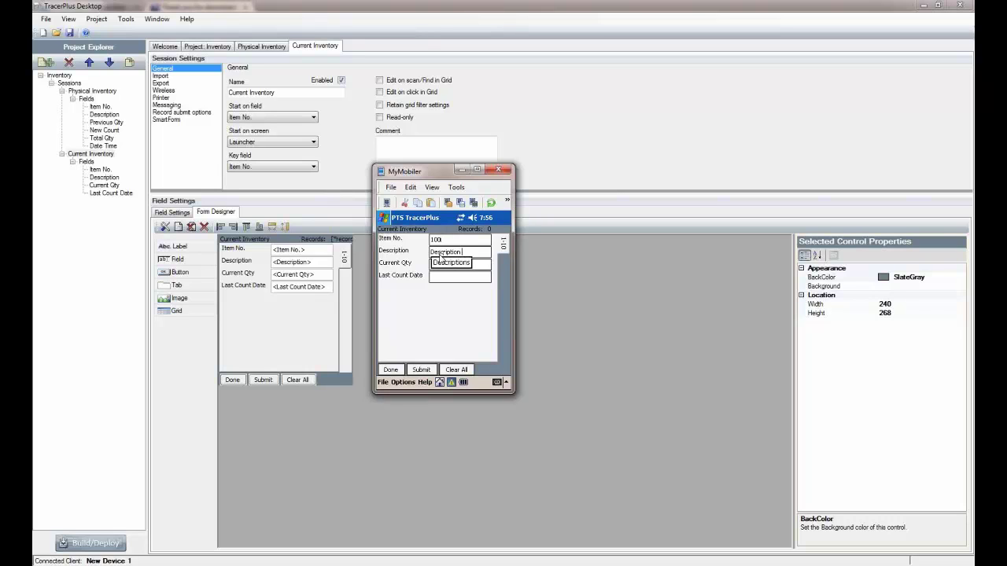
{"action": "type", "text": " 100"}
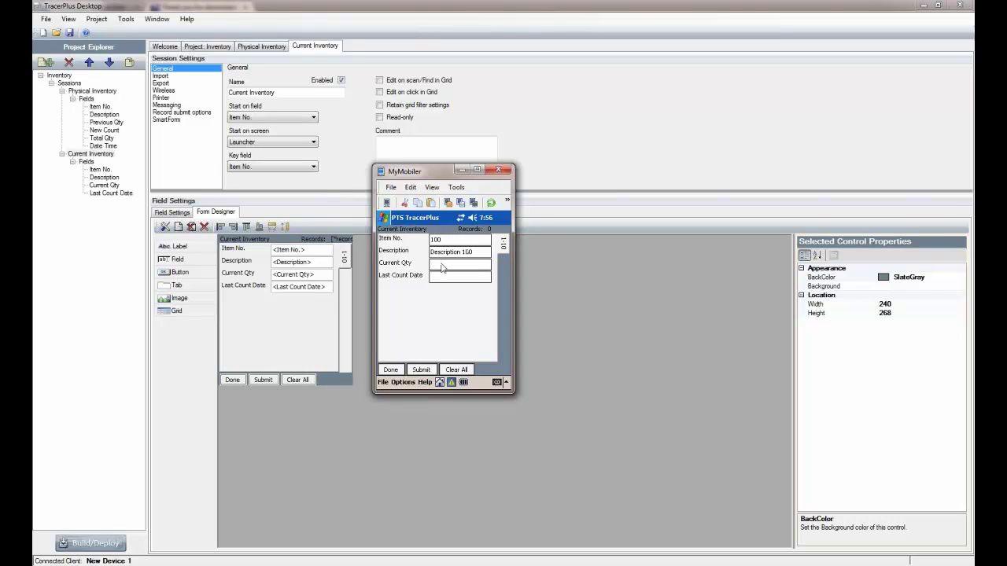
{"action": "left_click", "coordinate": [444, 268]}
{"action": "type", "text": "10"}
{"action": "left_click", "coordinate": [422, 370]}
Submit another Current Inventory record with item number 200, description "Description 200" and current quantity 25.
{"action": "type", "text": "200"}
{"action": "left_click", "coordinate": [472, 247]}
{"action": "type", "text": "Description"}
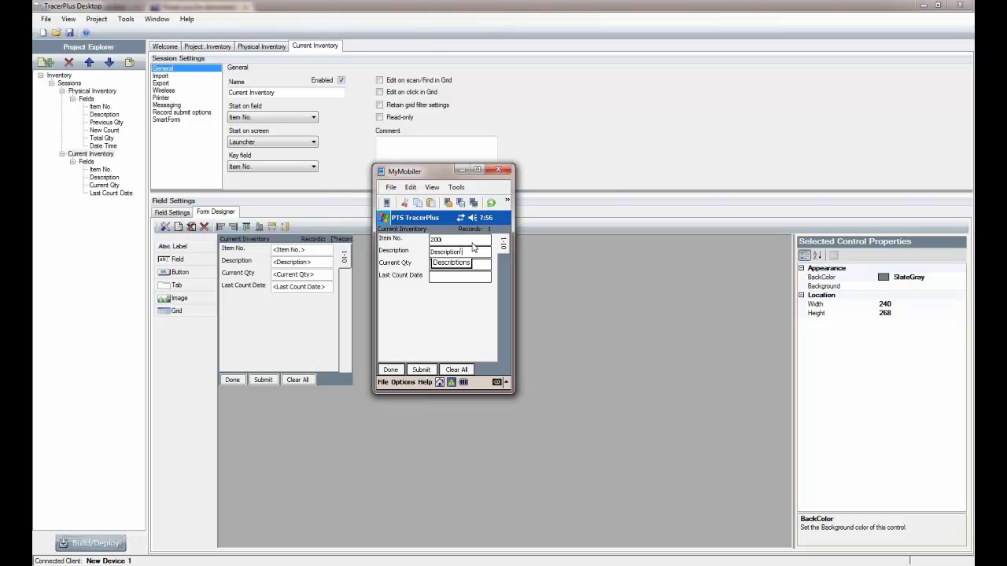
{"action": "type", "text": " 20025"}
{"action": "left_click", "coordinate": [422, 370]}
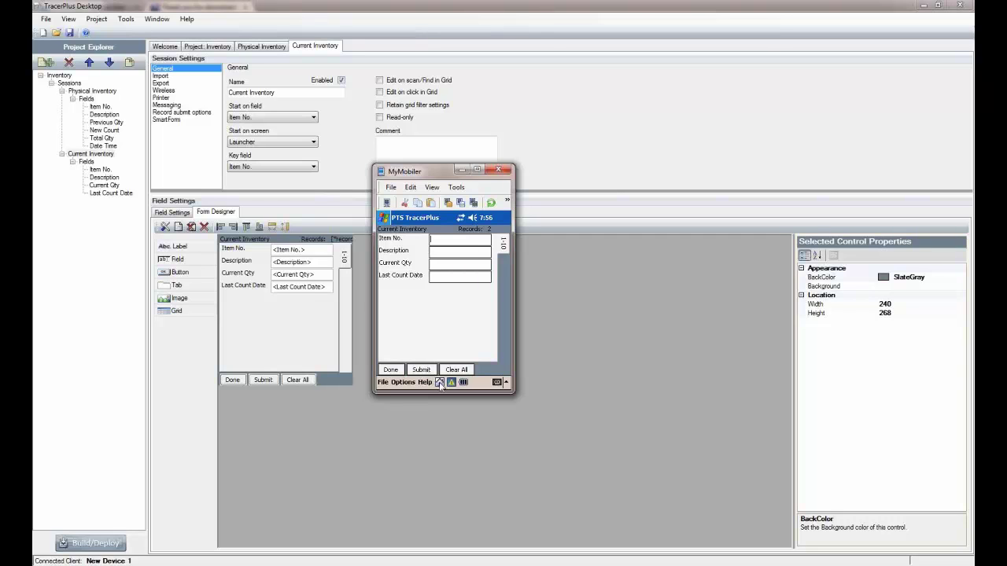
Review the records stored in the Current Inventory session on the mobile device, then return to the launcher.
{"action": "left_click", "coordinate": [439, 383]}
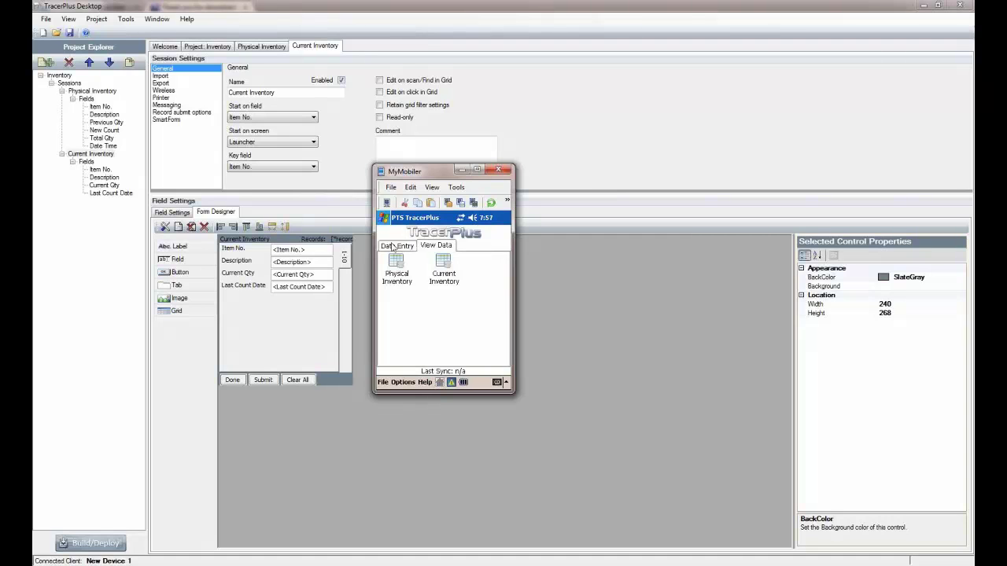
{"action": "left_click", "coordinate": [443, 264]}
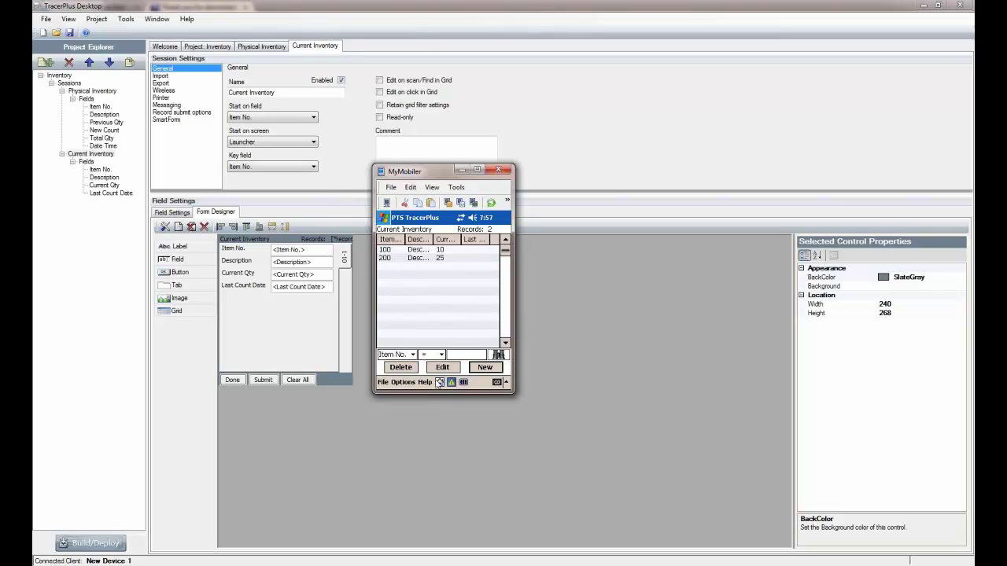
{"action": "left_click", "coordinate": [475, 375]}
{"action": "left_click", "coordinate": [440, 382]}
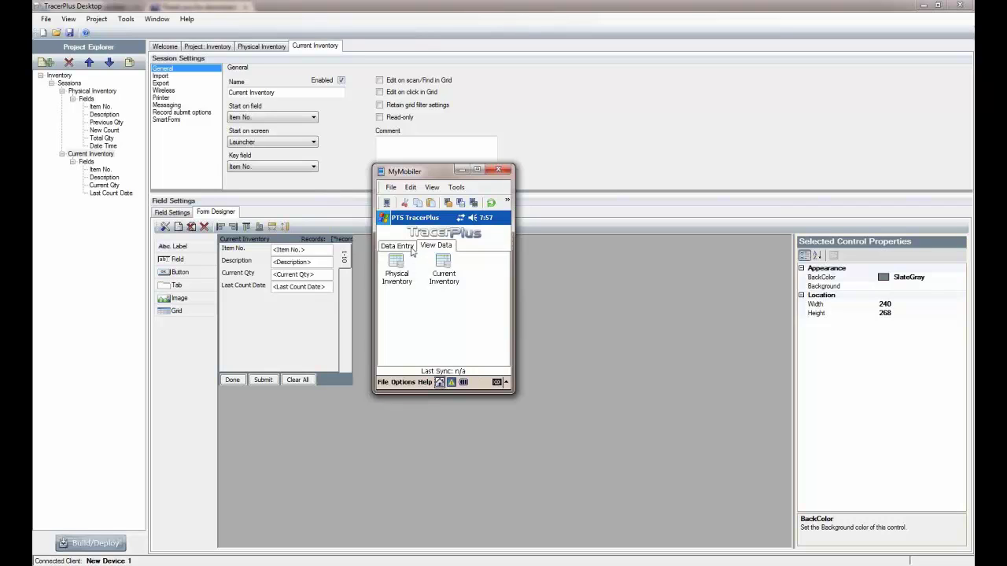
Try to submit a Physical Inventory record on the device with item number 200 and new count 5, then leave the form.
{"action": "left_click", "coordinate": [397, 247]}
{"action": "left_click", "coordinate": [396, 267]}
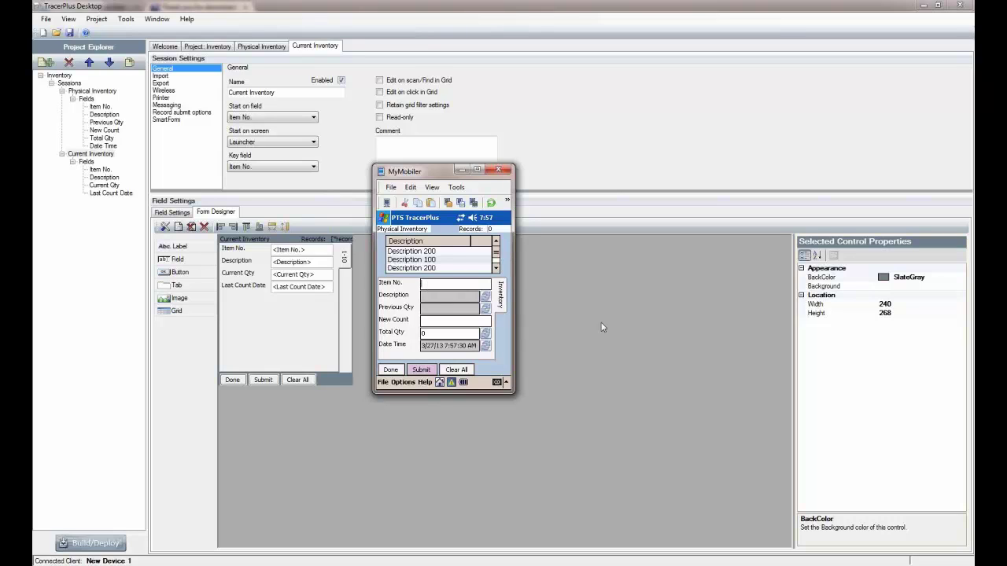
{"action": "type", "text": "200"}
{"action": "left_click", "coordinate": [431, 318]}
{"action": "type", "text": "5"}
{"action": "key", "text": "Return"}
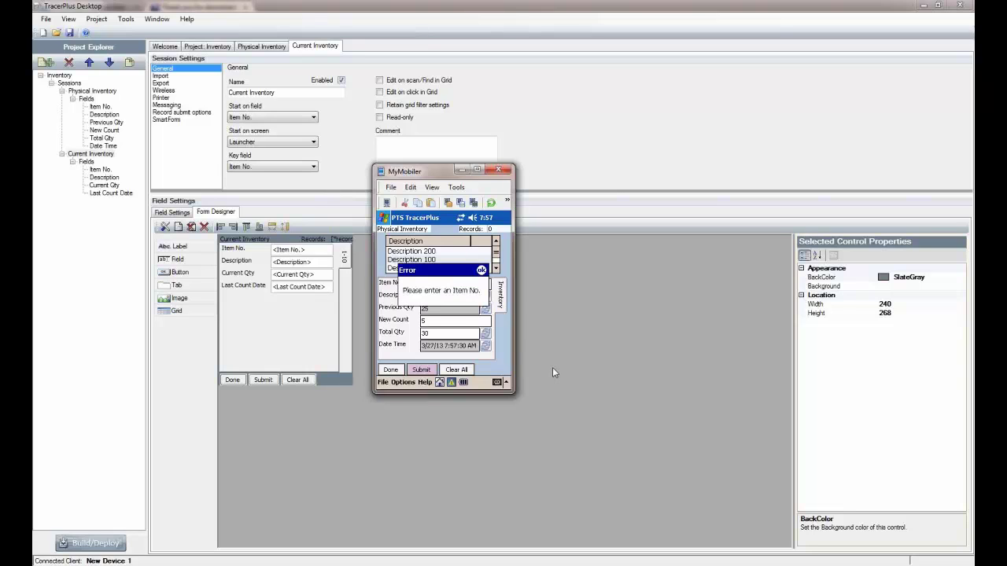
{"action": "left_click", "coordinate": [482, 271]}
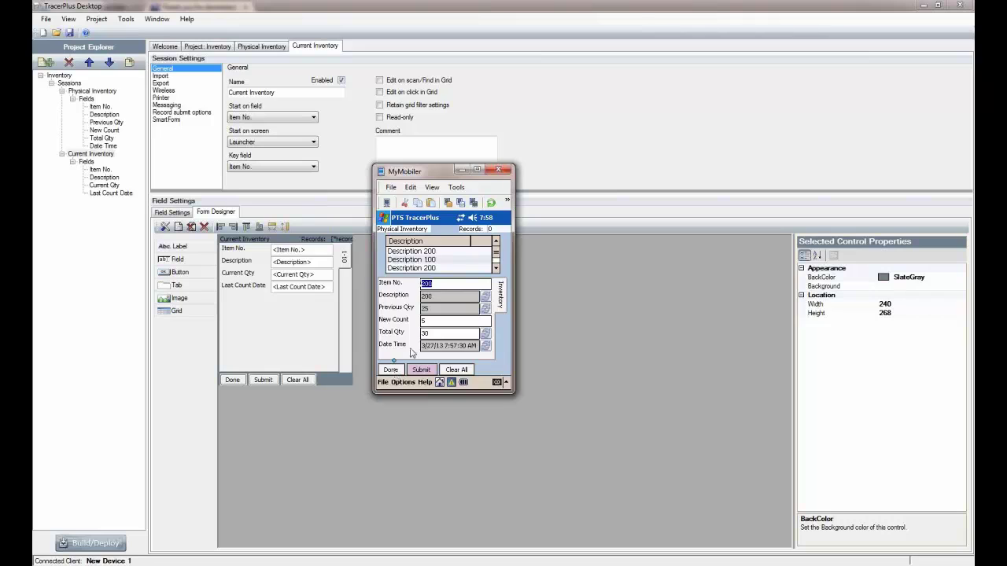
{"action": "left_click", "coordinate": [390, 369]}
{"action": "left_click", "coordinate": [453, 303]}
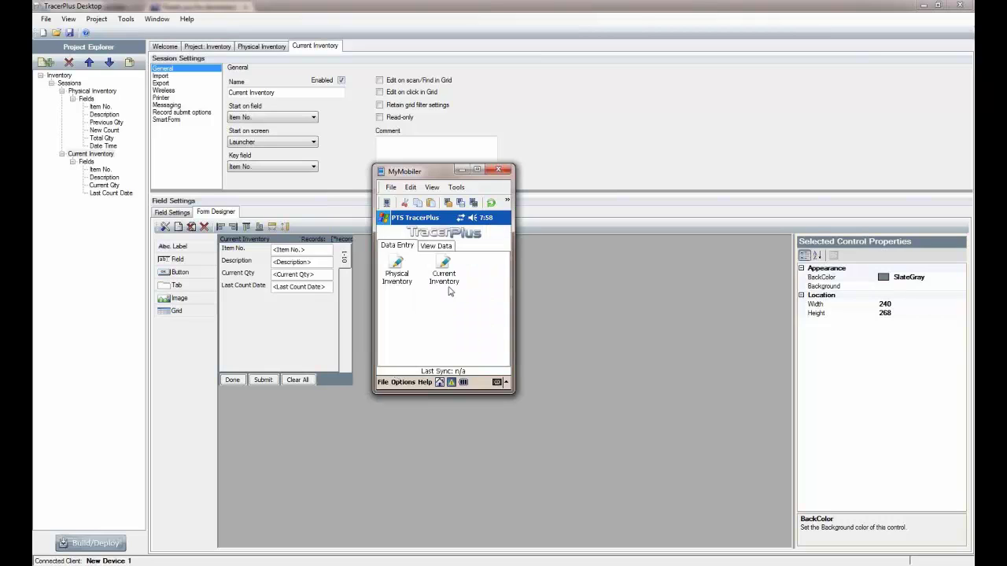
Change the item number of the "Description 100" record in Current Inventory on the device to 10000.
{"action": "left_click", "coordinate": [438, 247]}
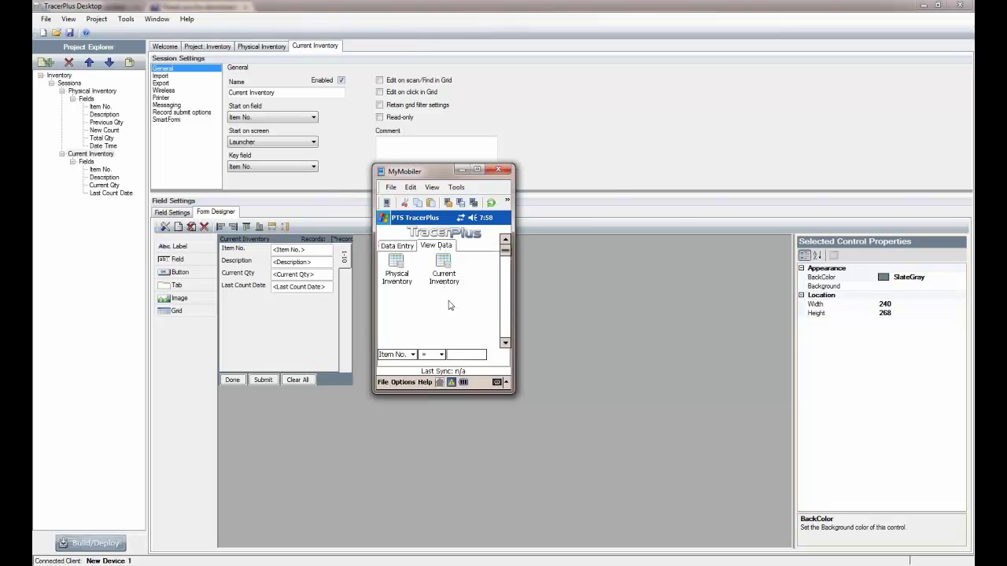
{"action": "left_click", "coordinate": [443, 271]}
{"action": "left_click", "coordinate": [402, 250]}
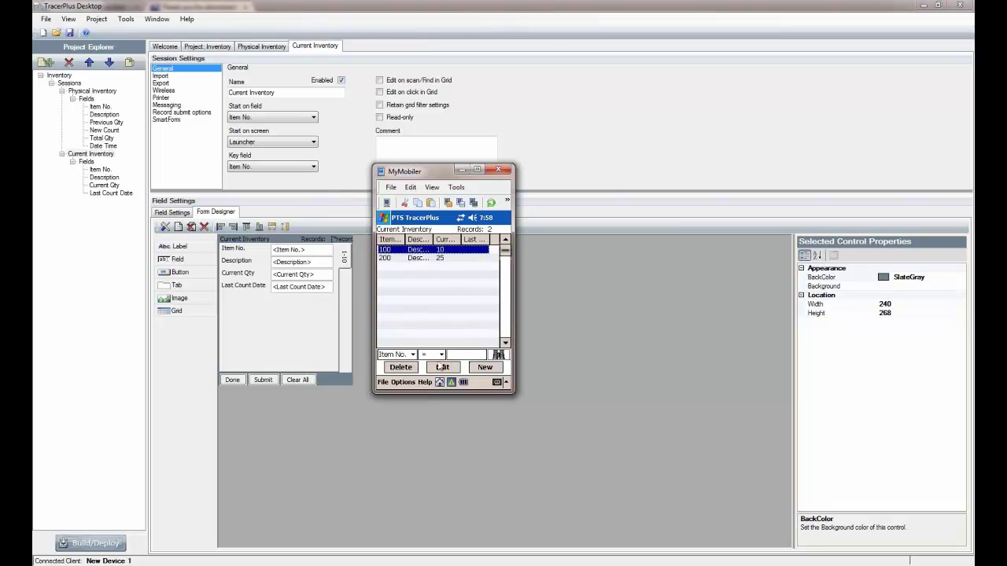
{"action": "left_click", "coordinate": [442, 367]}
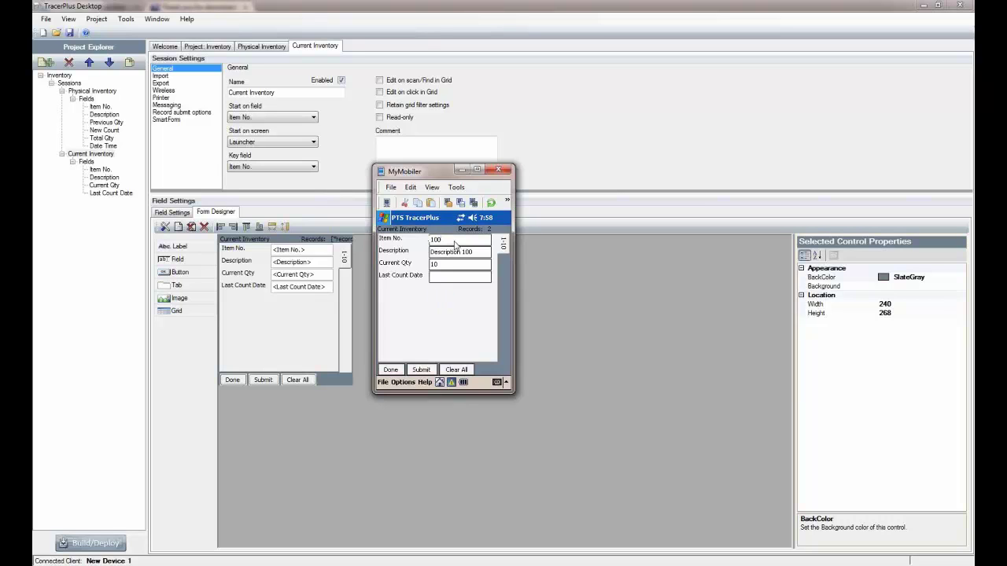
{"action": "type", "text": "00"}
{"action": "left_click", "coordinate": [421, 372]}
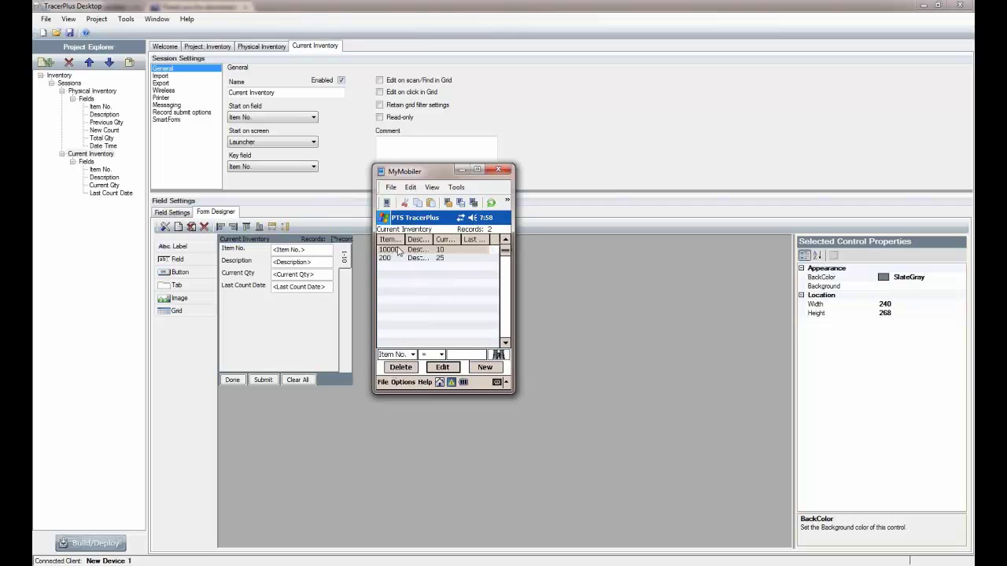
Change the item number of the "Description 200" record to 20000 and return to the device's launcher.
{"action": "double_click", "coordinate": [400, 260]}
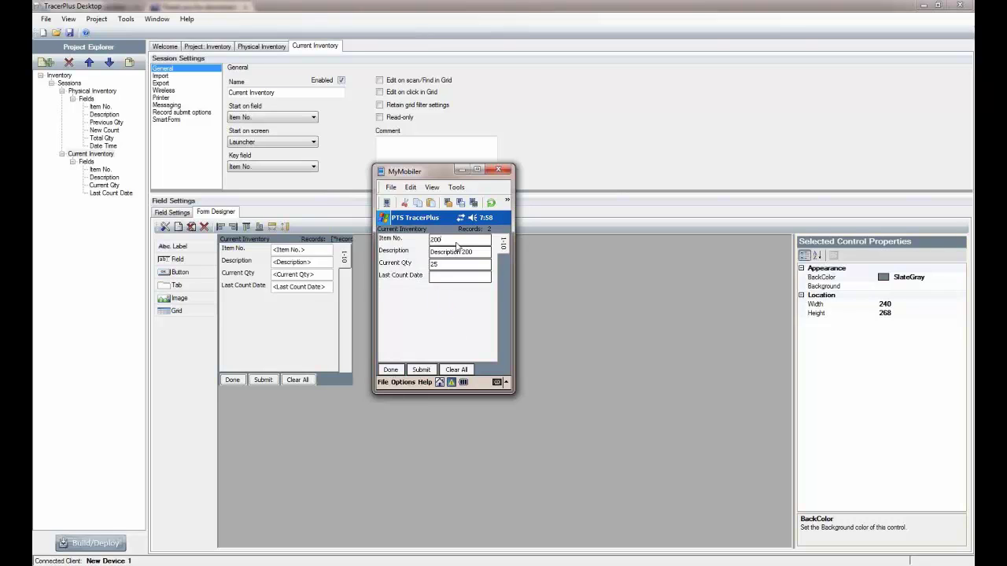
{"action": "type", "text": "00"}
{"action": "left_click", "coordinate": [425, 370]}
{"action": "left_click", "coordinate": [440, 383]}
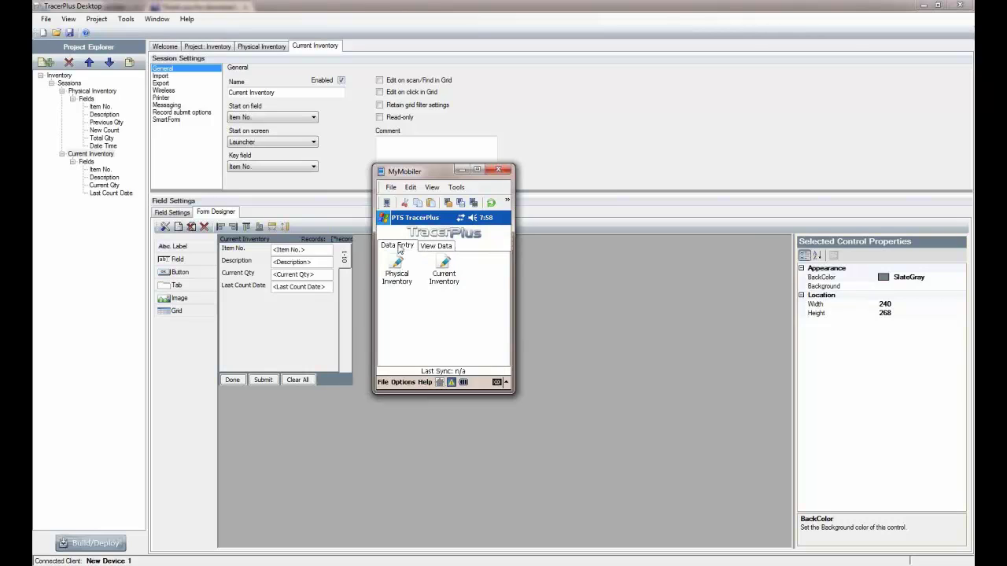
Submit a Physical Inventory record on the device with item number 20000 and new count 10.
{"action": "left_click", "coordinate": [397, 269]}
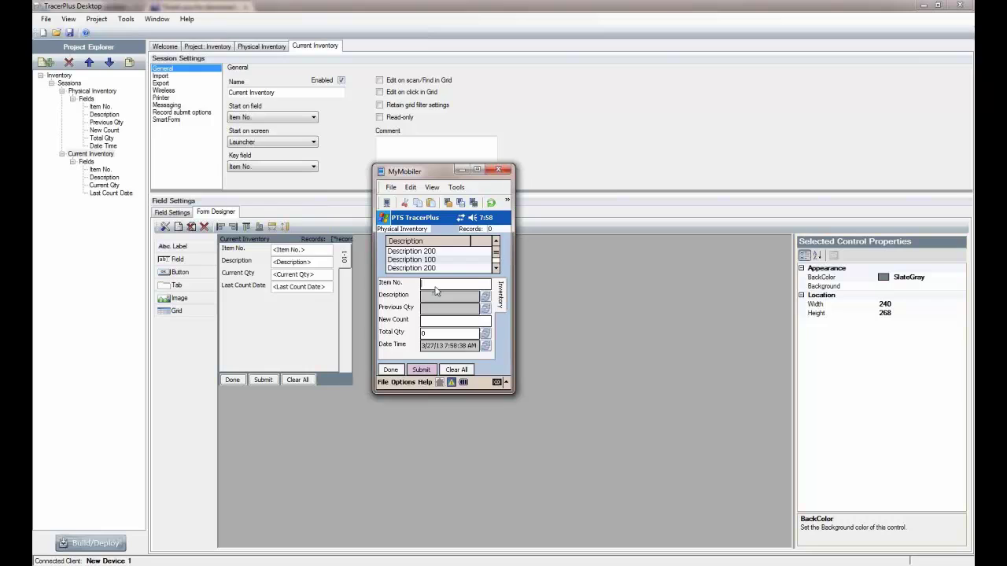
{"action": "type", "text": "20000"}
{"action": "key", "text": "Return"}
{"action": "type", "text": "10"}
{"action": "key", "text": "Return"}
Submit a second Physical Inventory record for item number 20000 with new count 5.
{"action": "type", "text": "20000"}
{"action": "key", "text": "Return"}
{"action": "type", "text": "5"}
{"action": "key", "text": "Return"}
Submit a Physical Inventory record for item number 10000 with new count 5 and close the entry form.
{"action": "type", "text": "10000"}
{"action": "key", "text": "Return"}
{"action": "type", "text": "5"}
{"action": "key", "text": "Return"}
{"action": "left_click", "coordinate": [395, 368]}
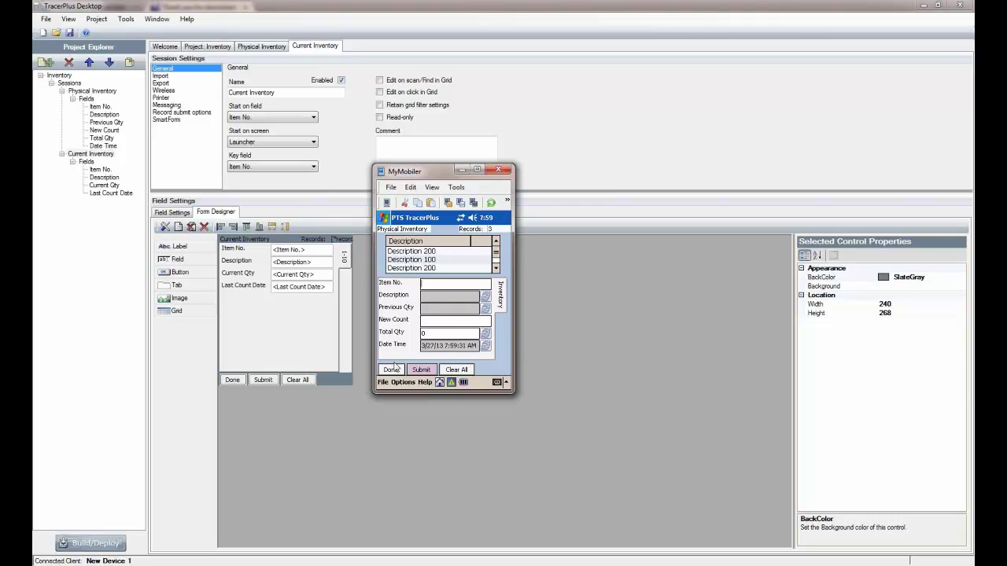